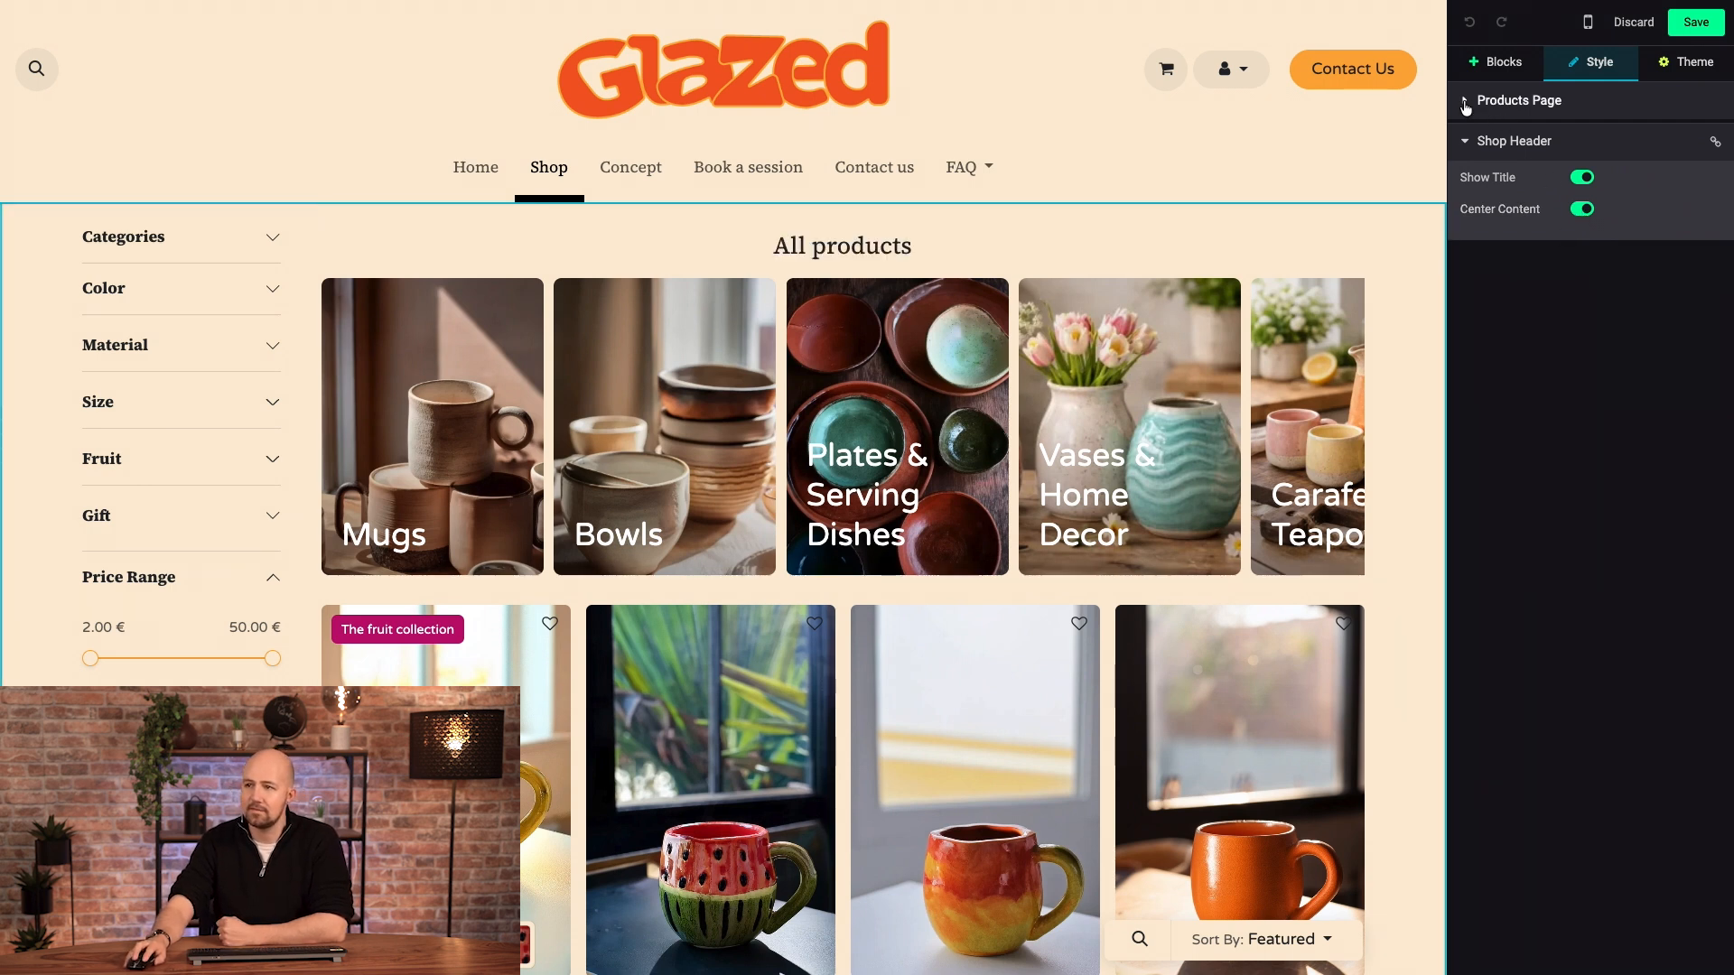
Expand the Products Page settings and set the shop's content width to full width
left_click(1466, 101)
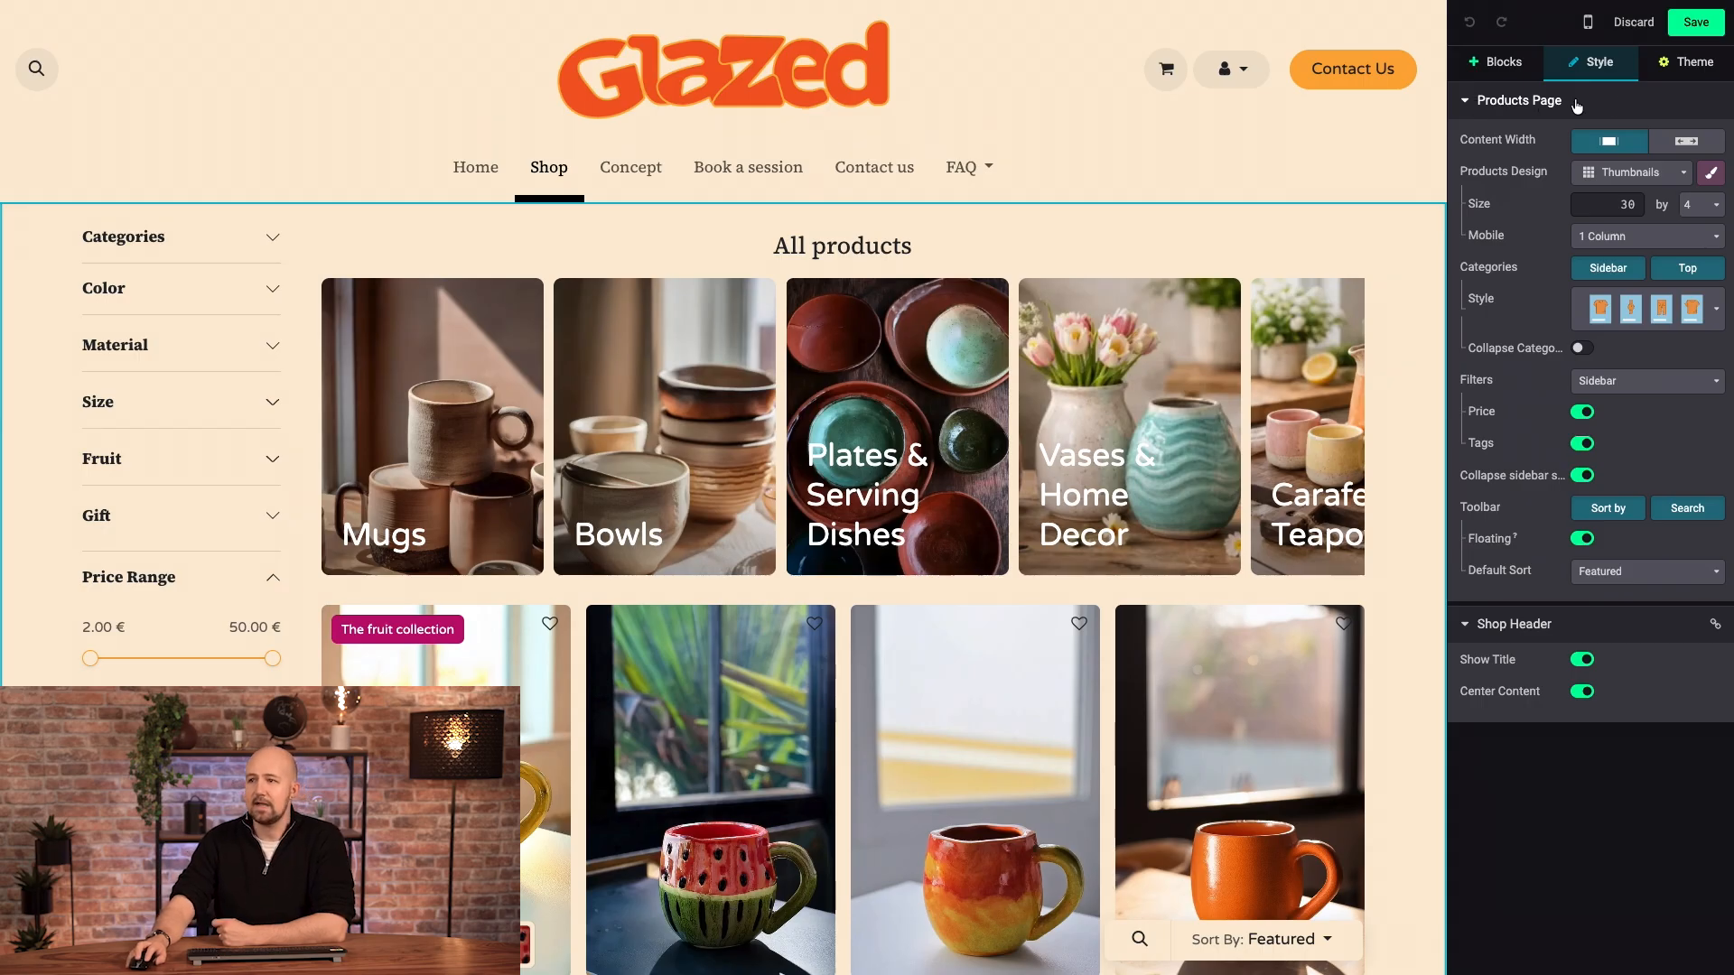
left_click(1682, 145)
left_click(1609, 144)
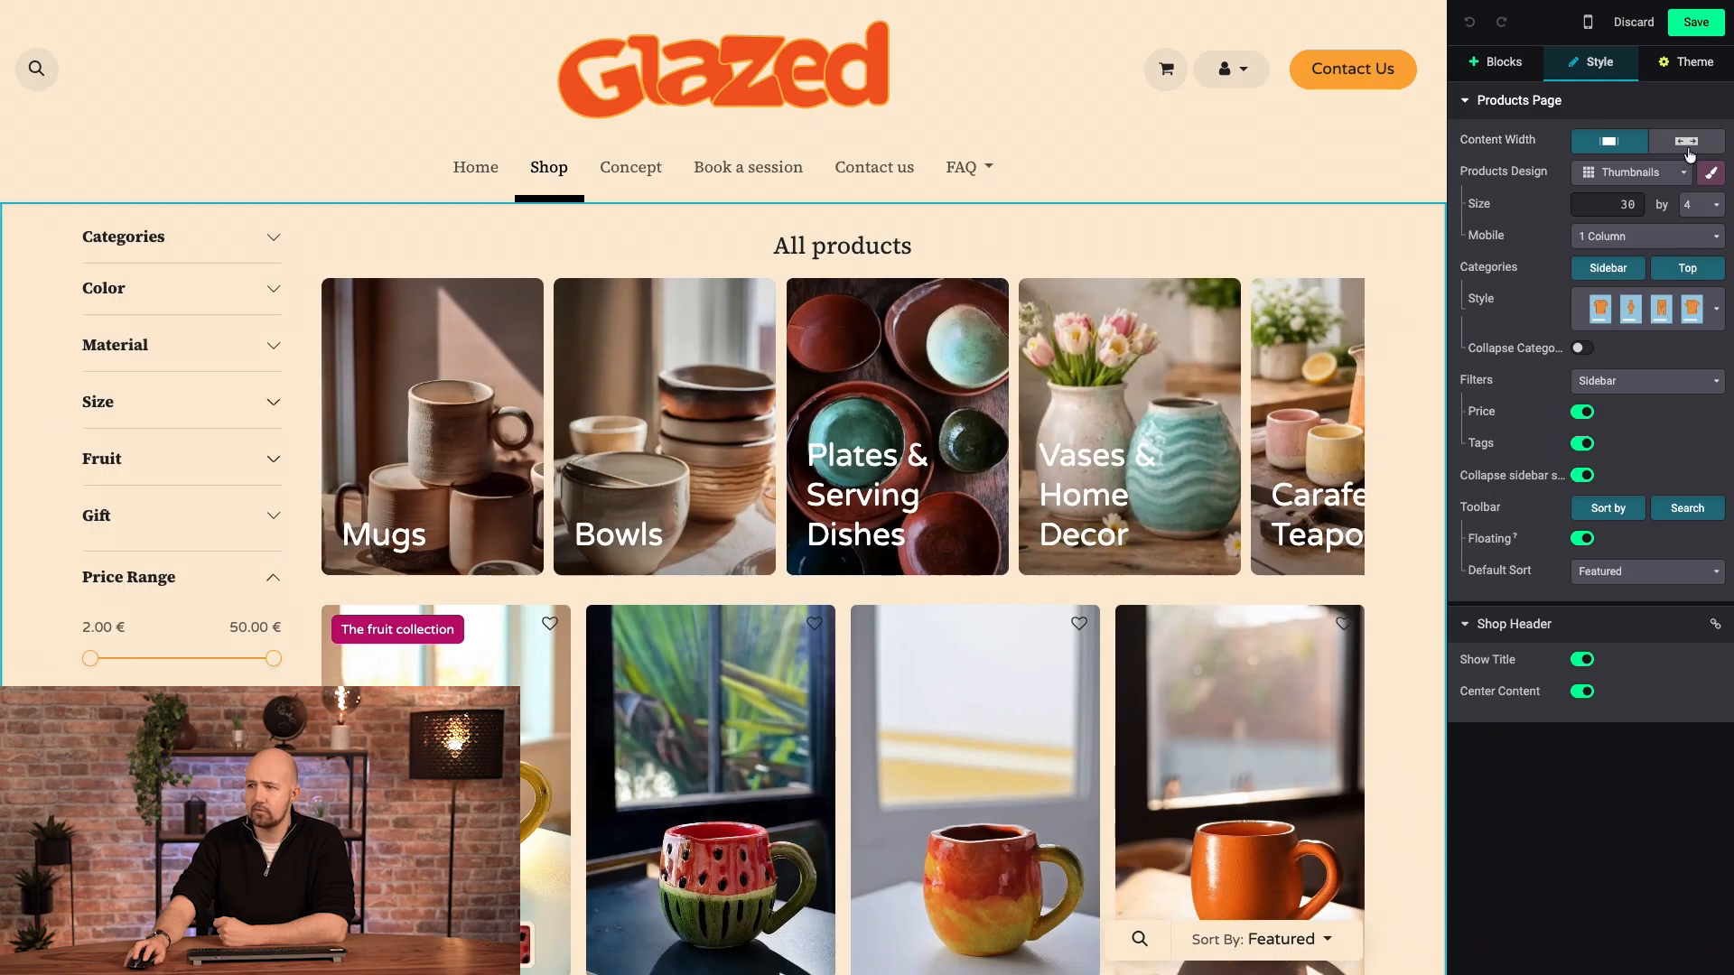
left_click(1687, 144)
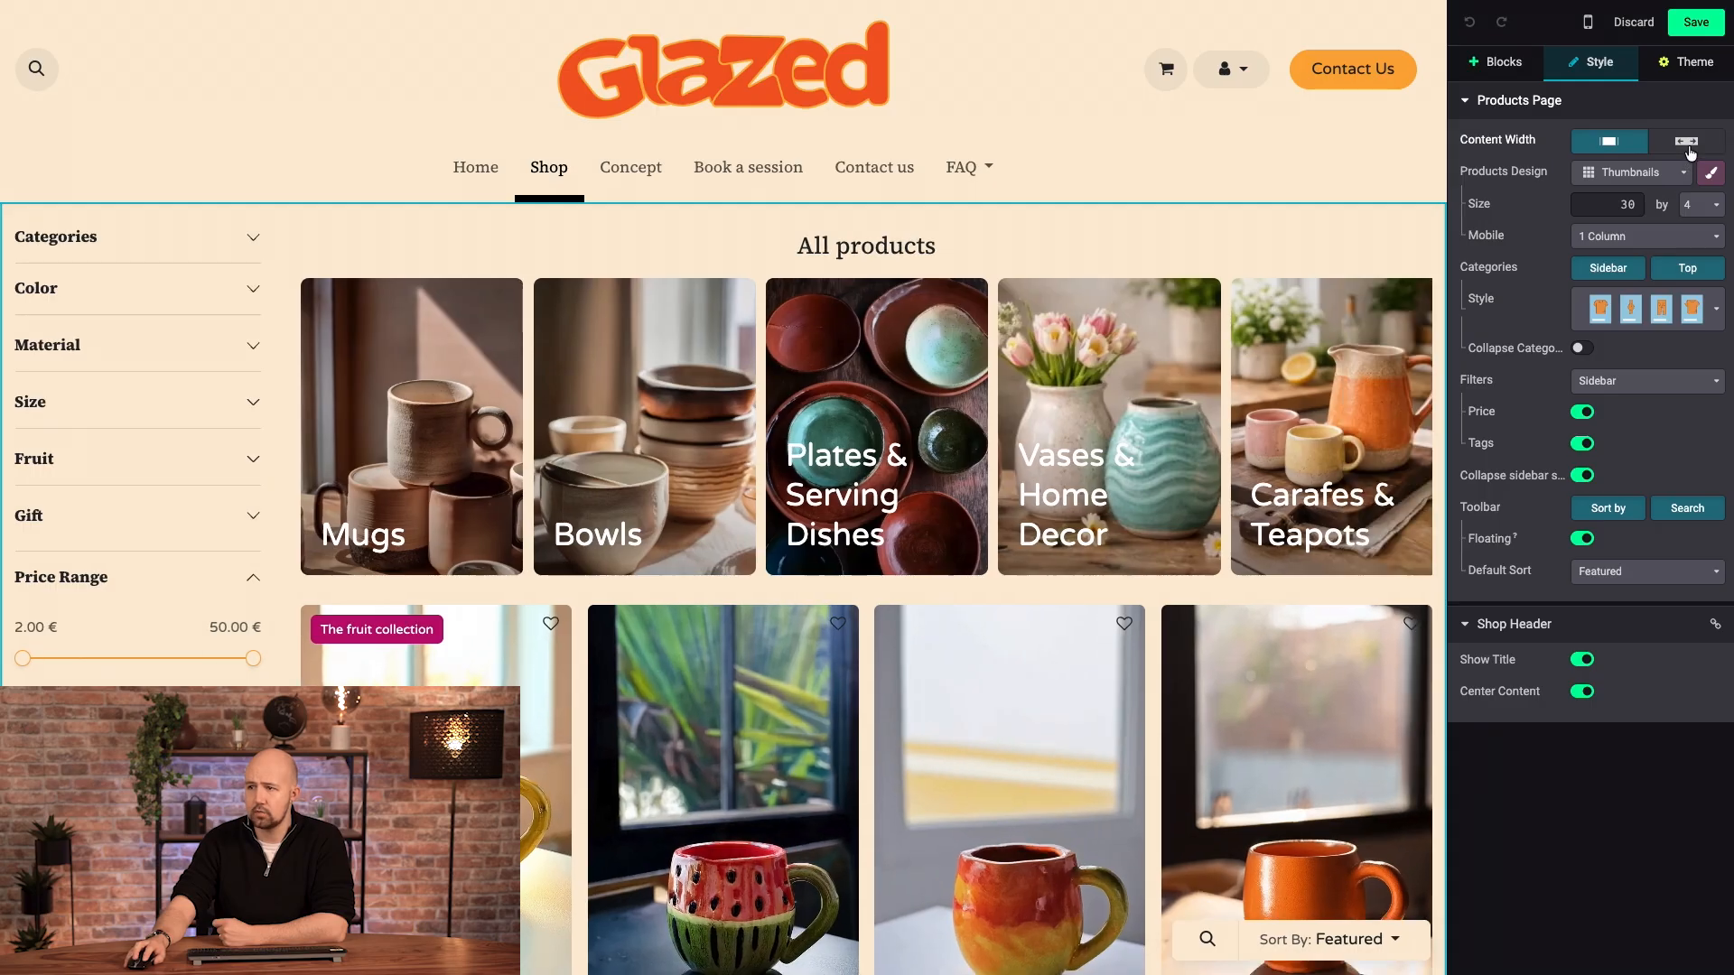
left_click(1690, 152)
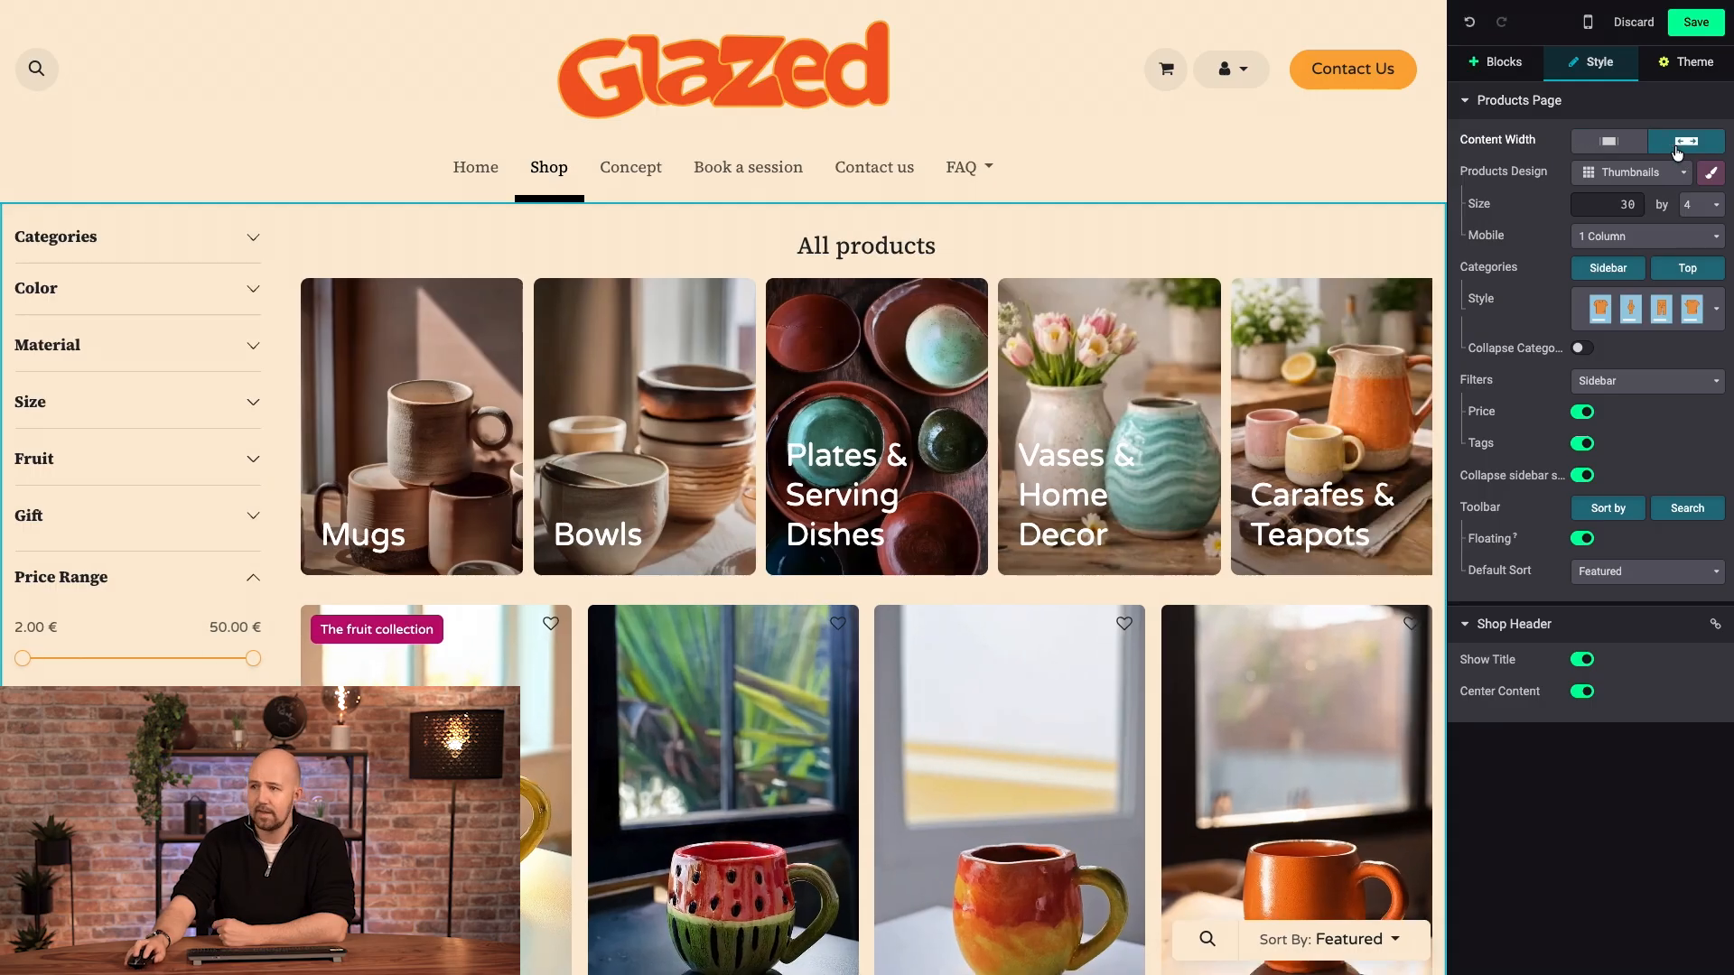
Open the Products Design options and apply the first preset, showing thumbnails with the text underneath
left_click_drag(1468, 170, 1533, 170)
left_click(1524, 172)
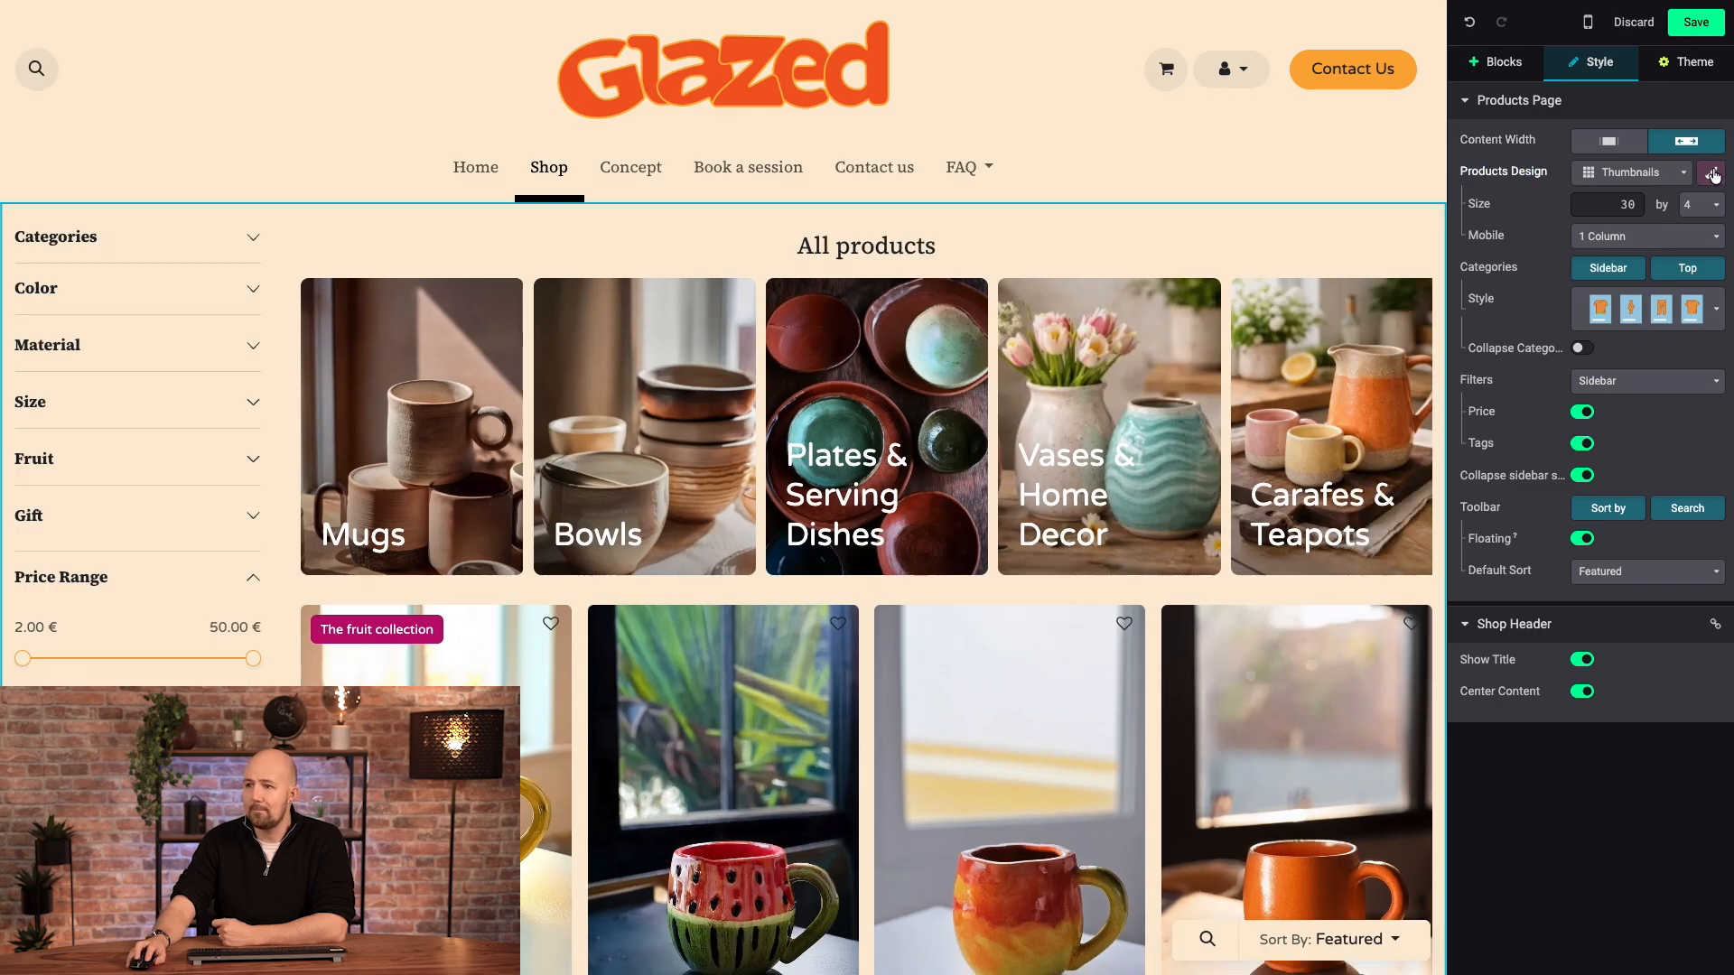
left_click(1713, 173)
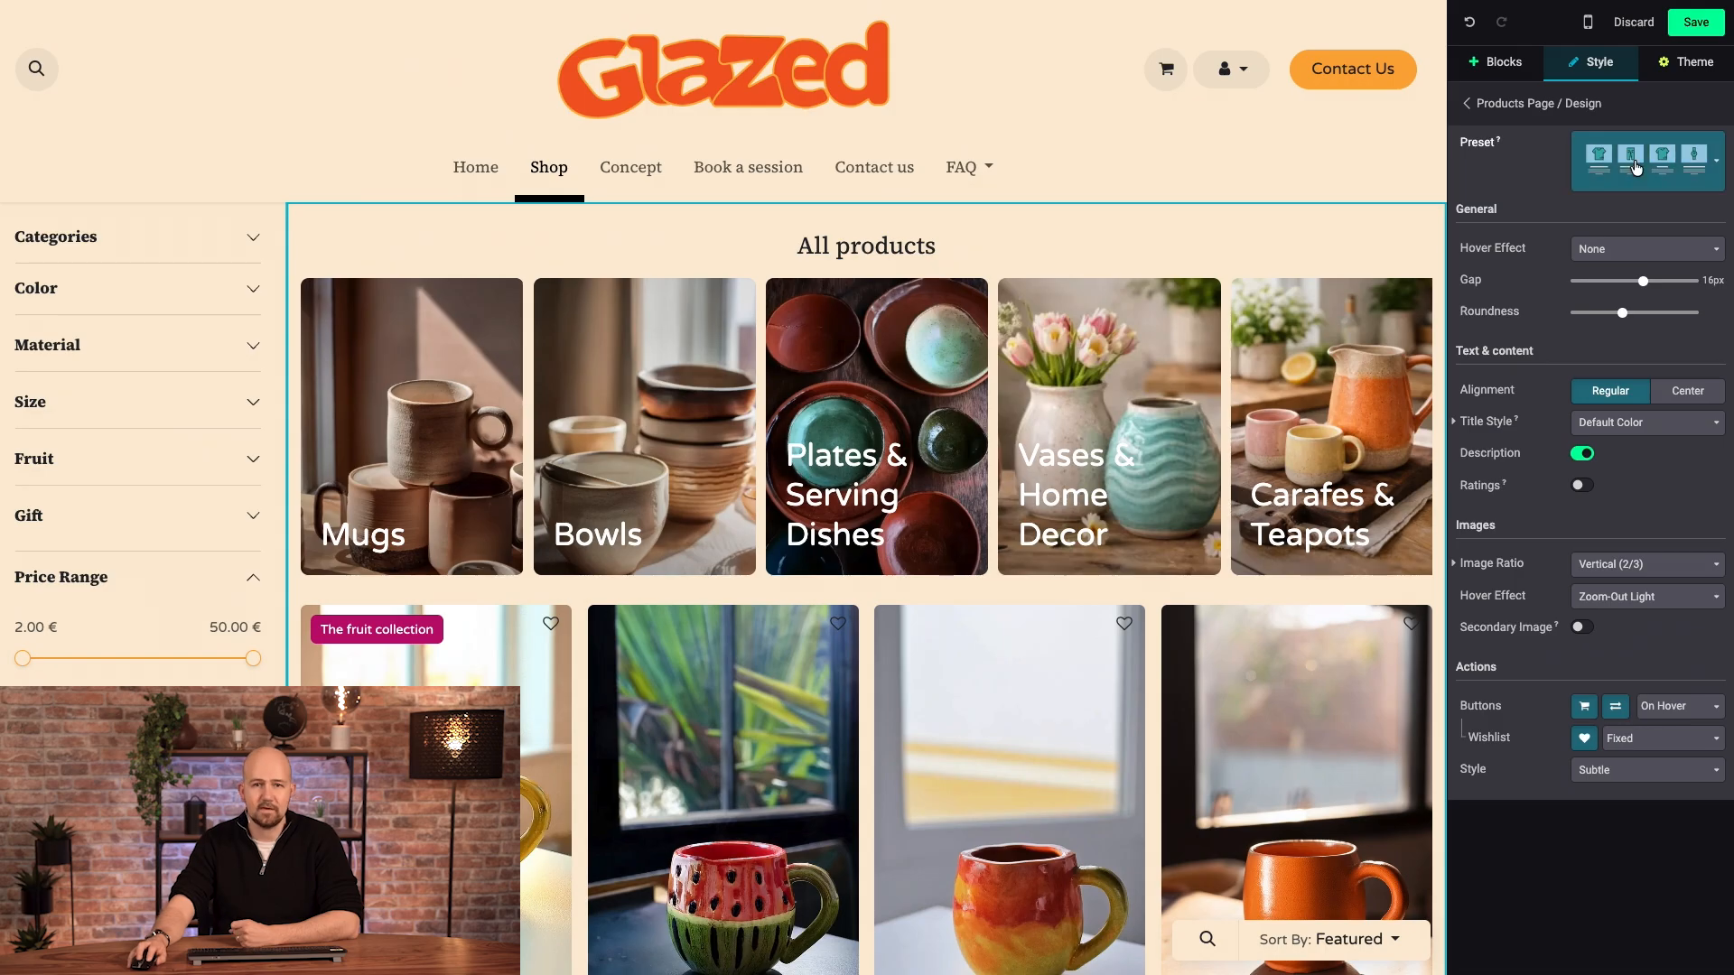
left_click(1636, 167)
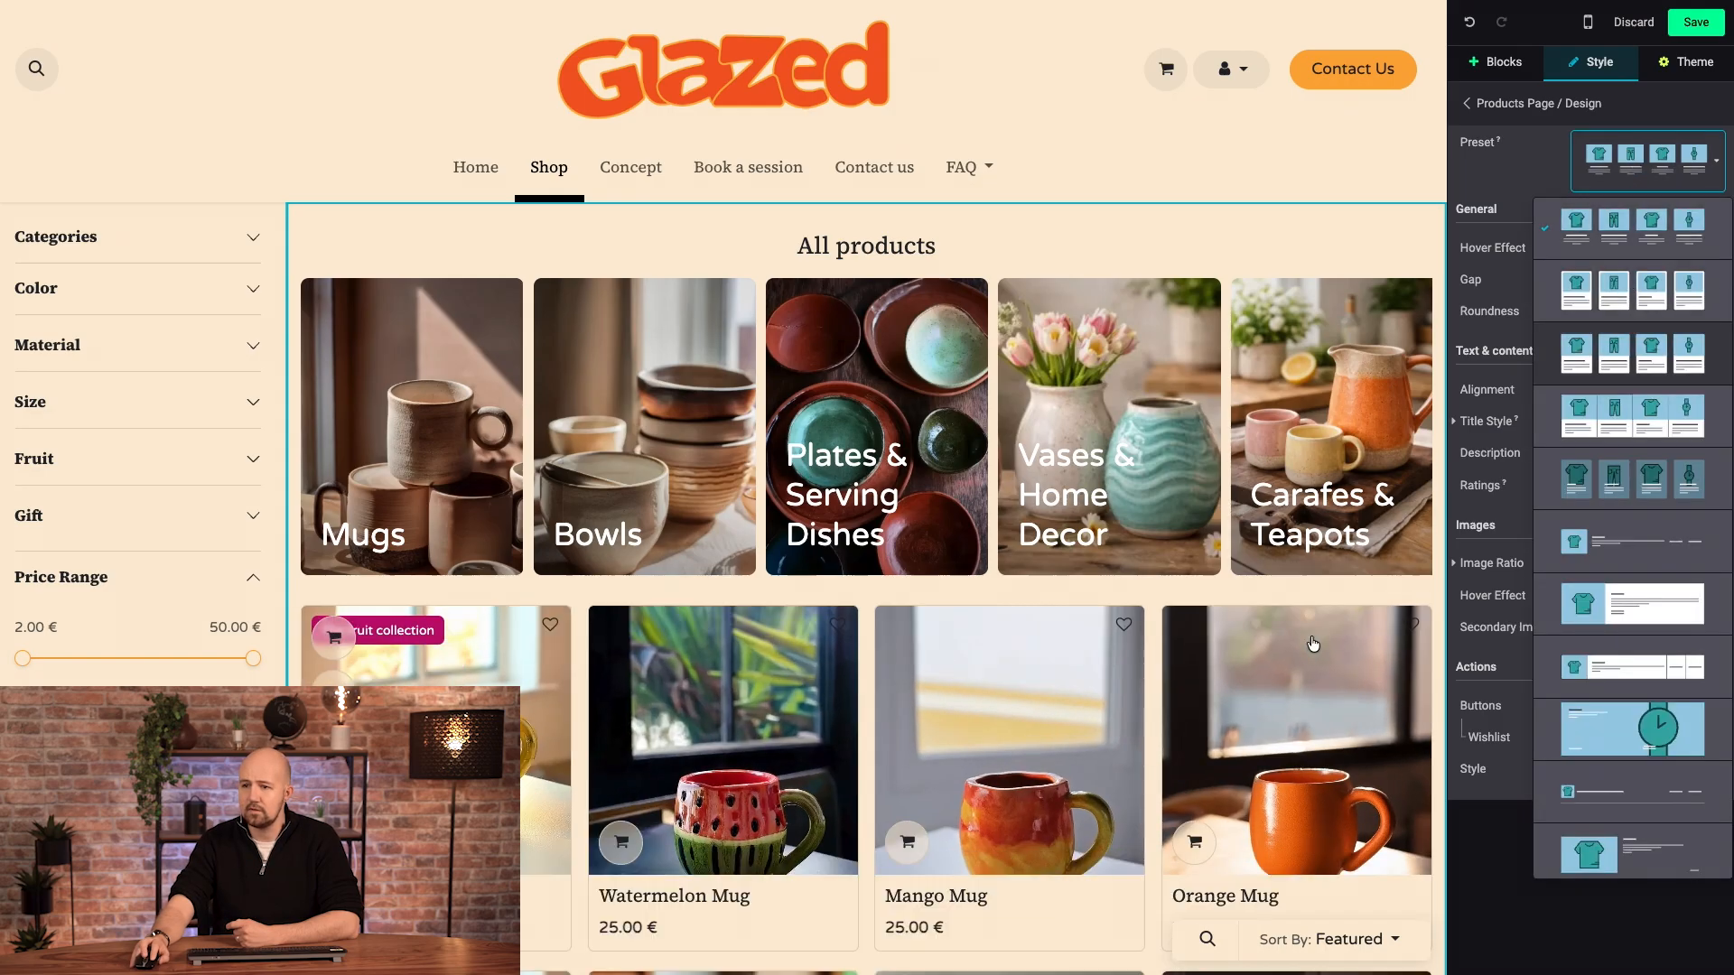
scroll(1316, 643, "down", 7)
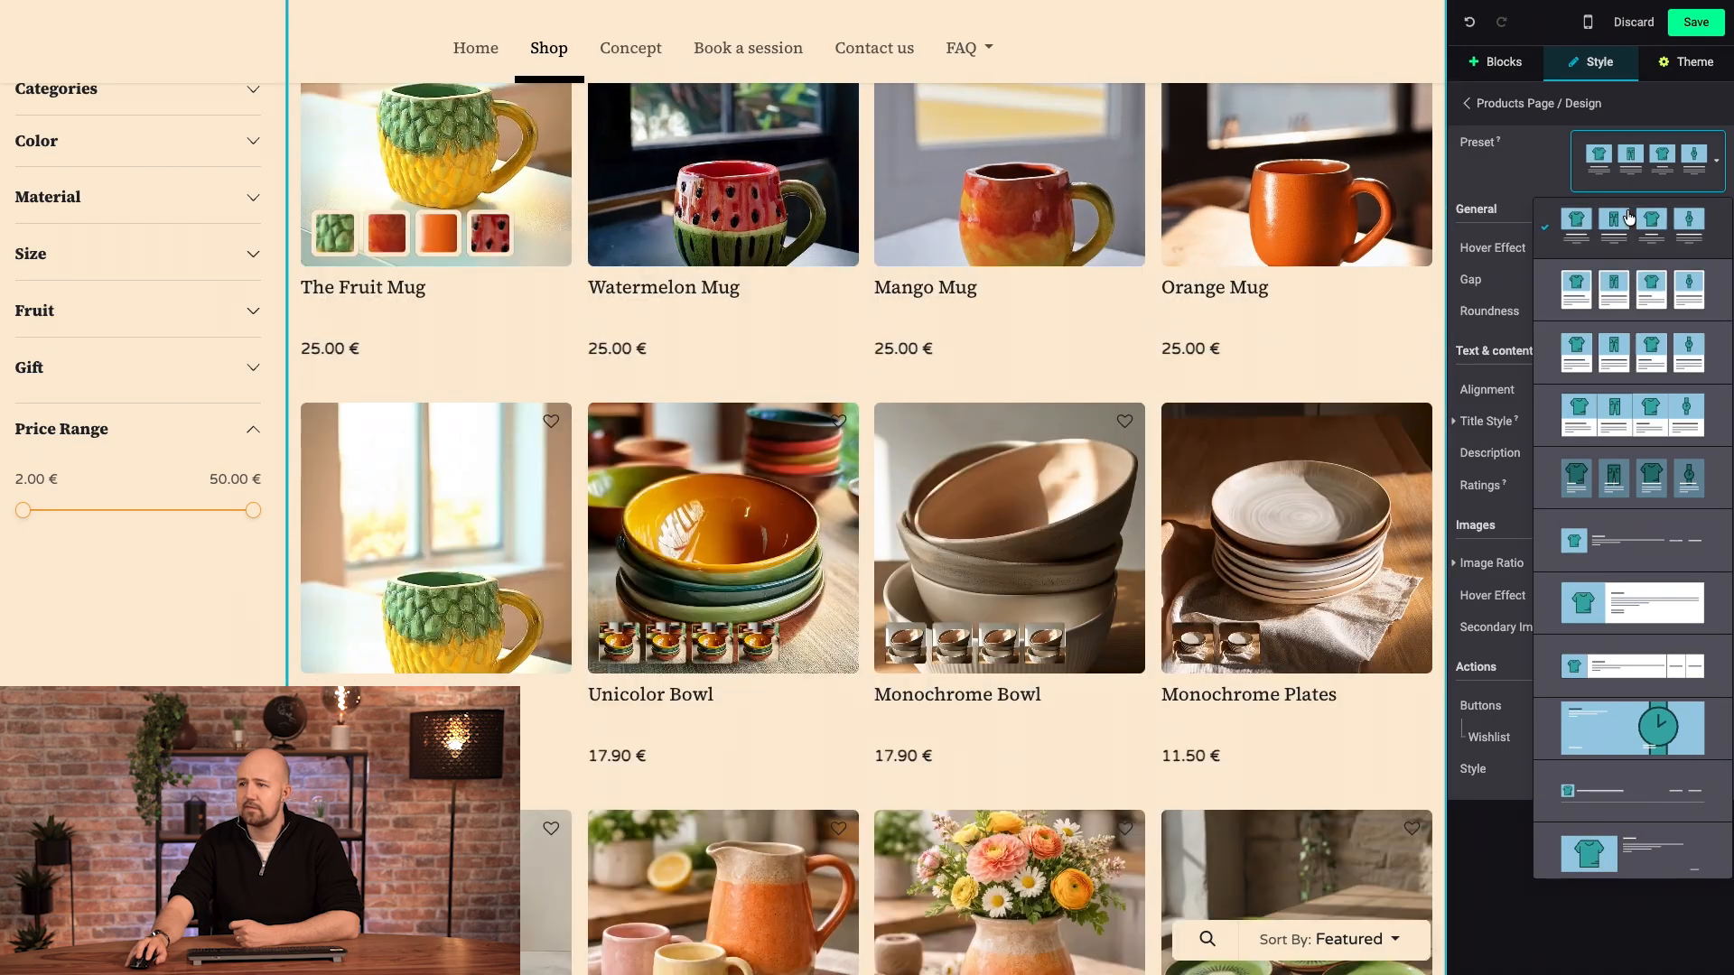
left_click(1630, 238)
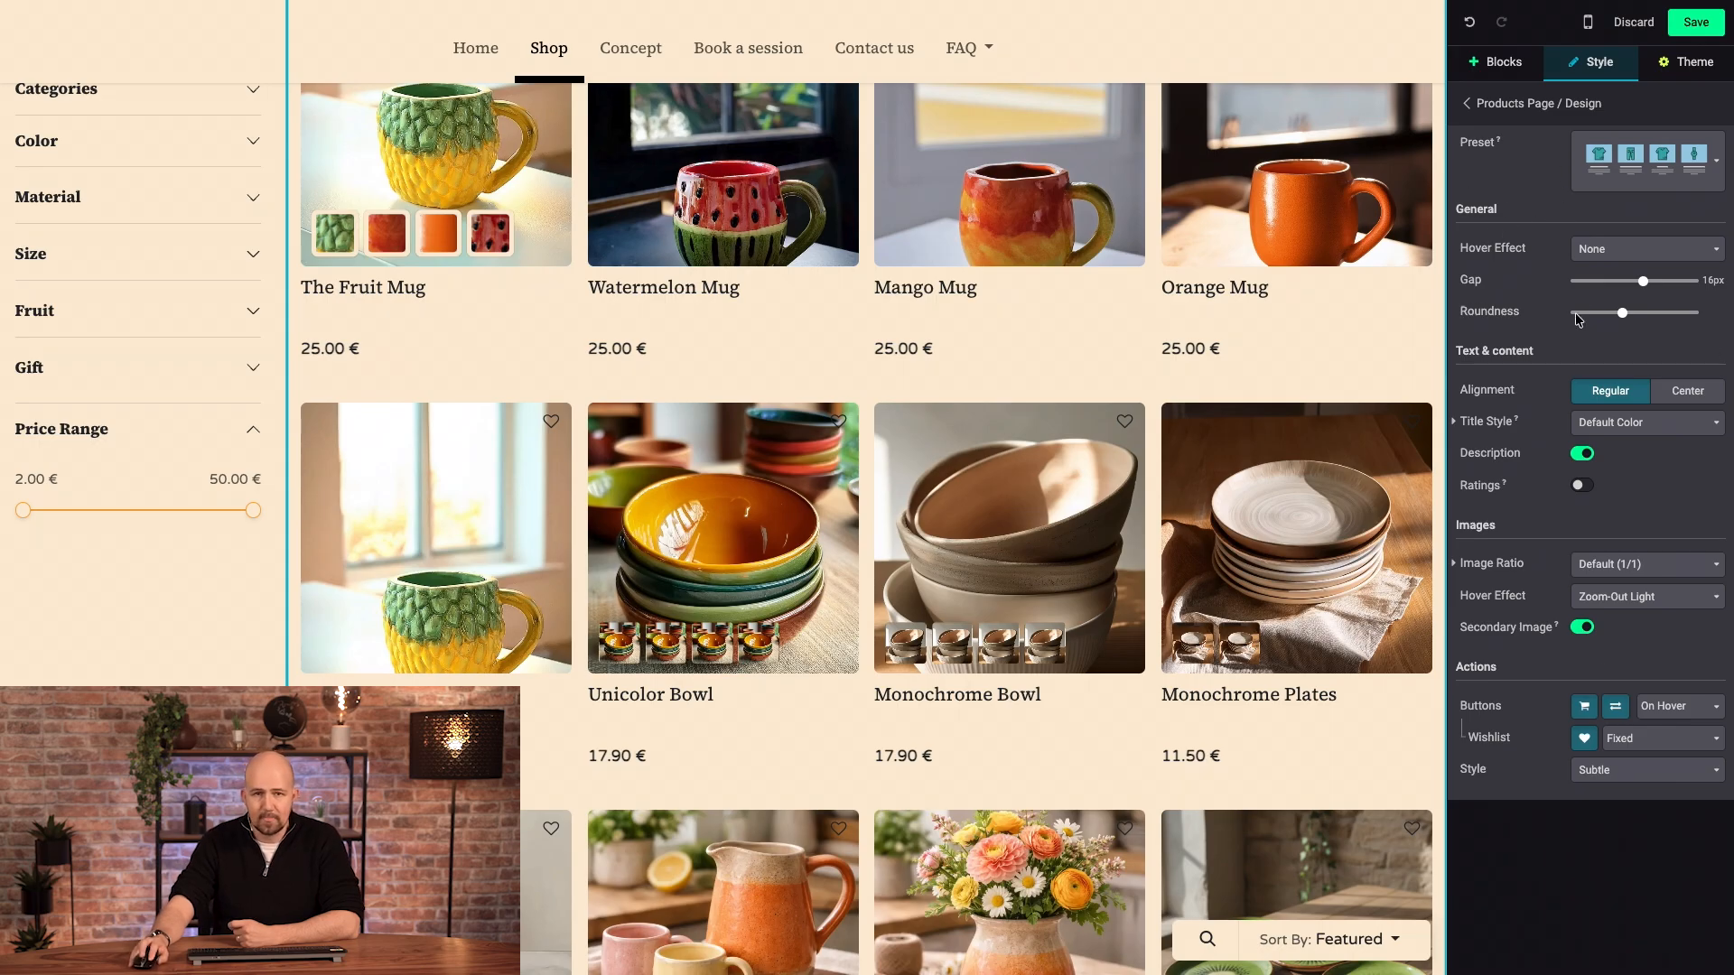
Try the Background hover effect on the product cards and set it back to None
left_click(1605, 257)
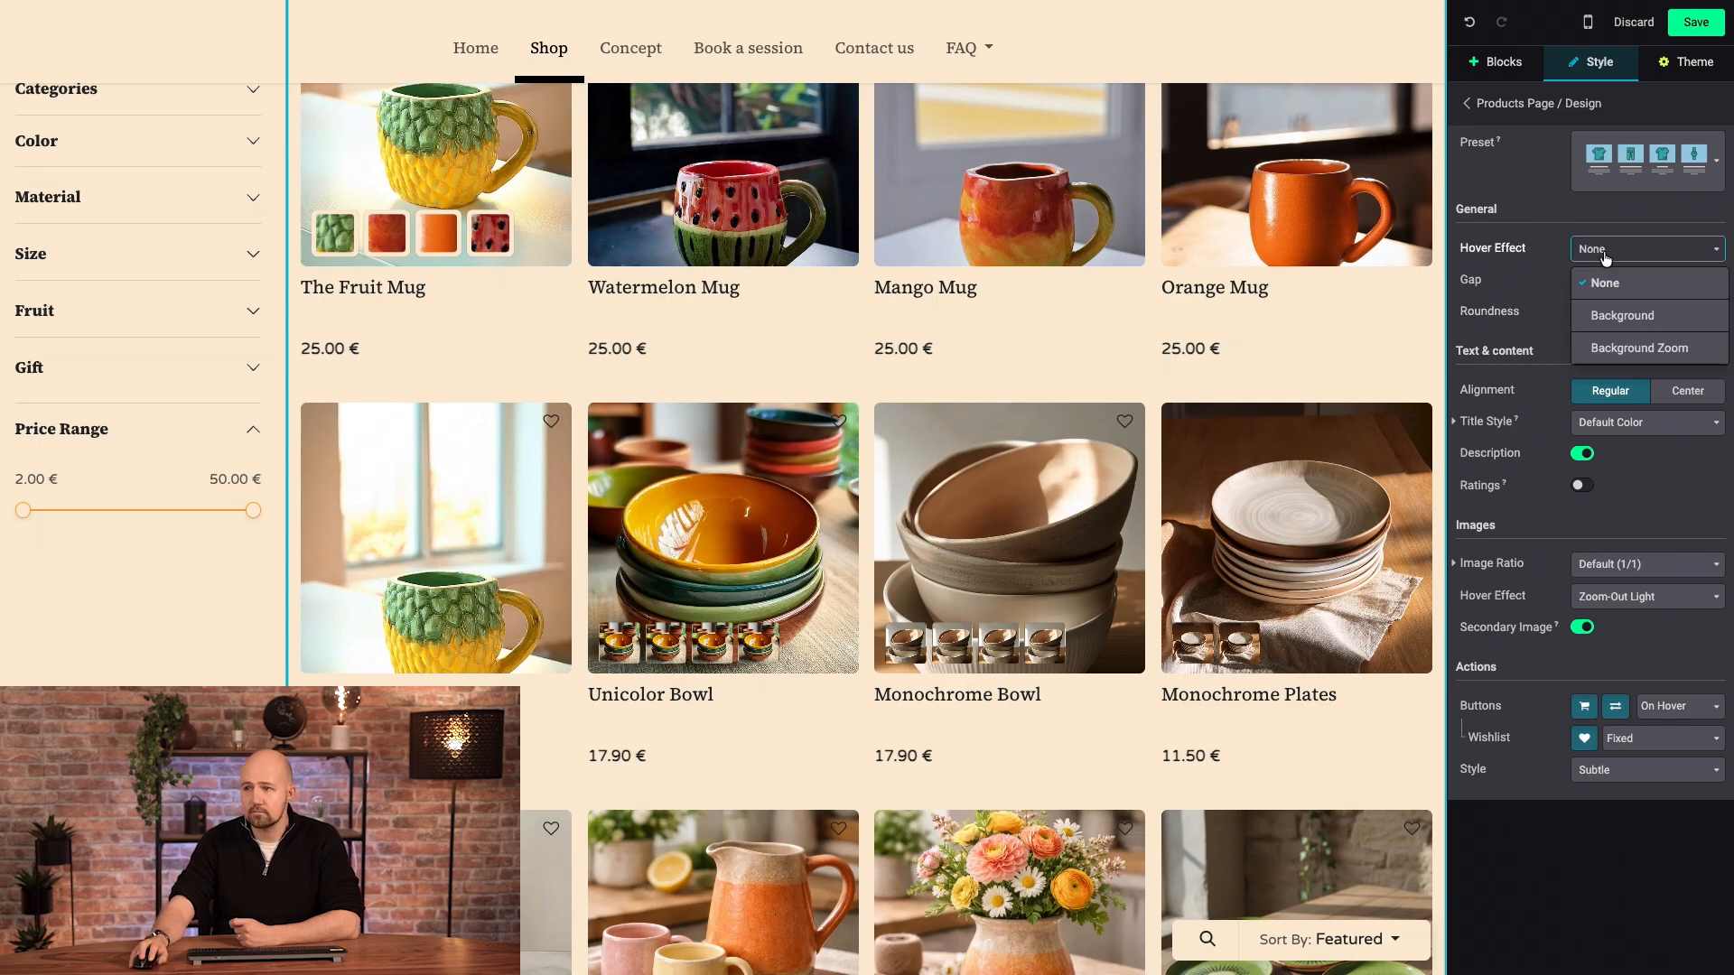
left_click(1607, 316)
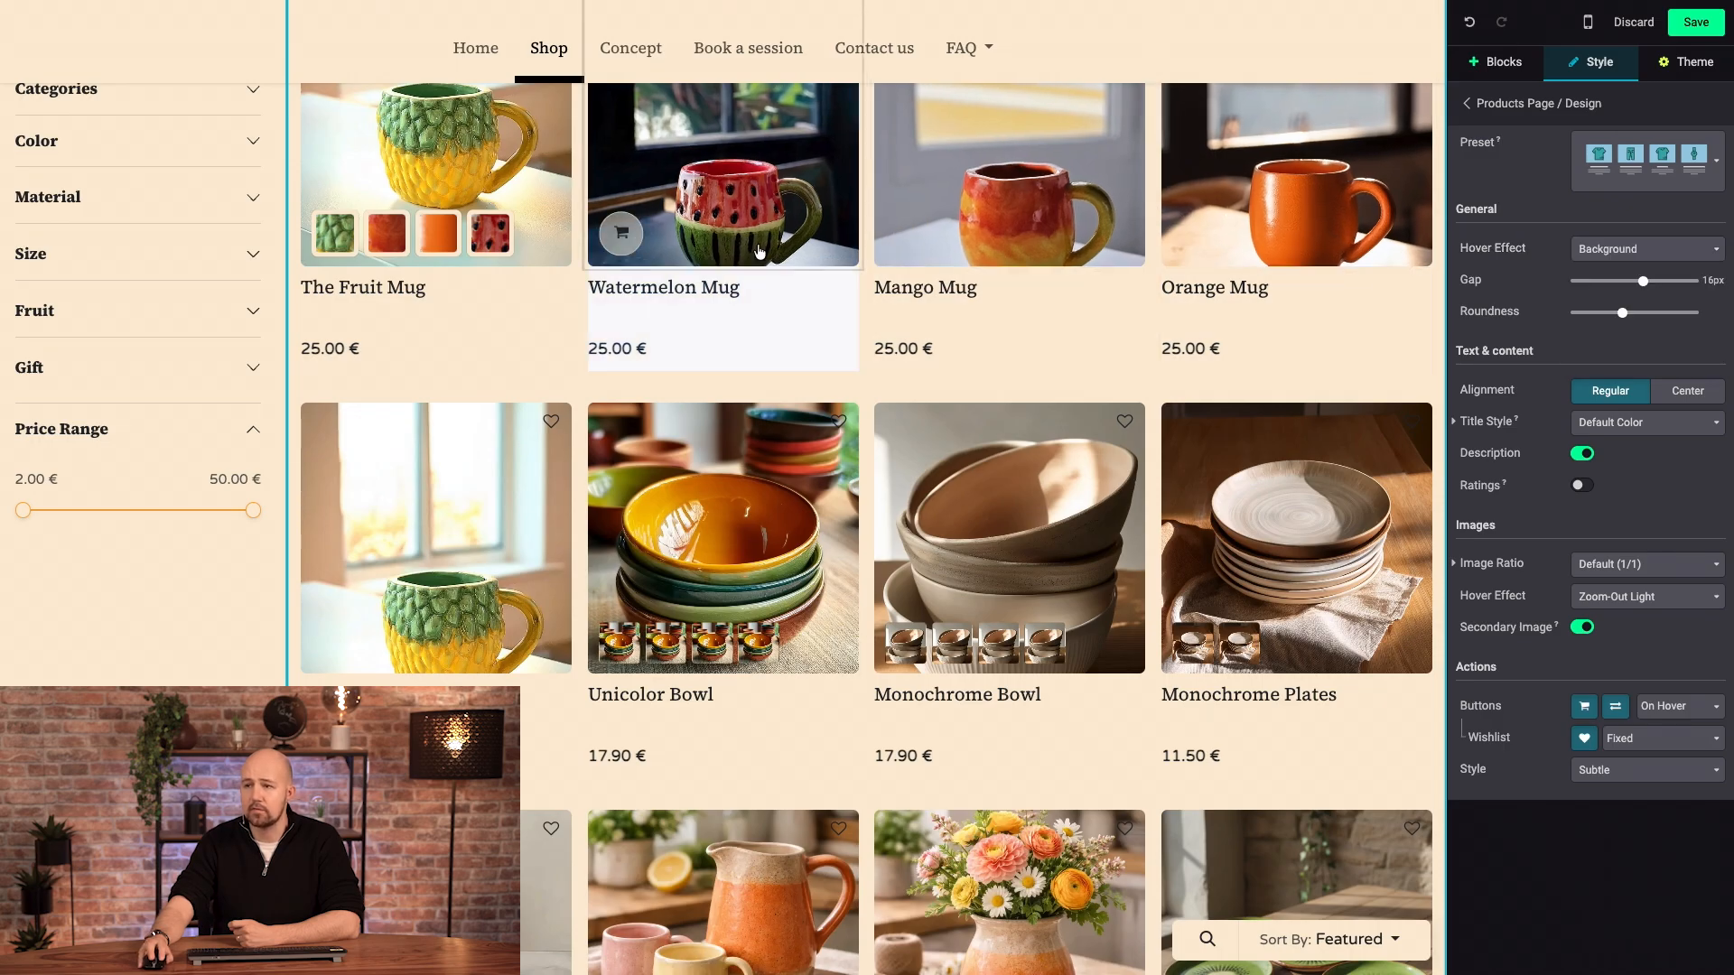
left_click(1630, 254)
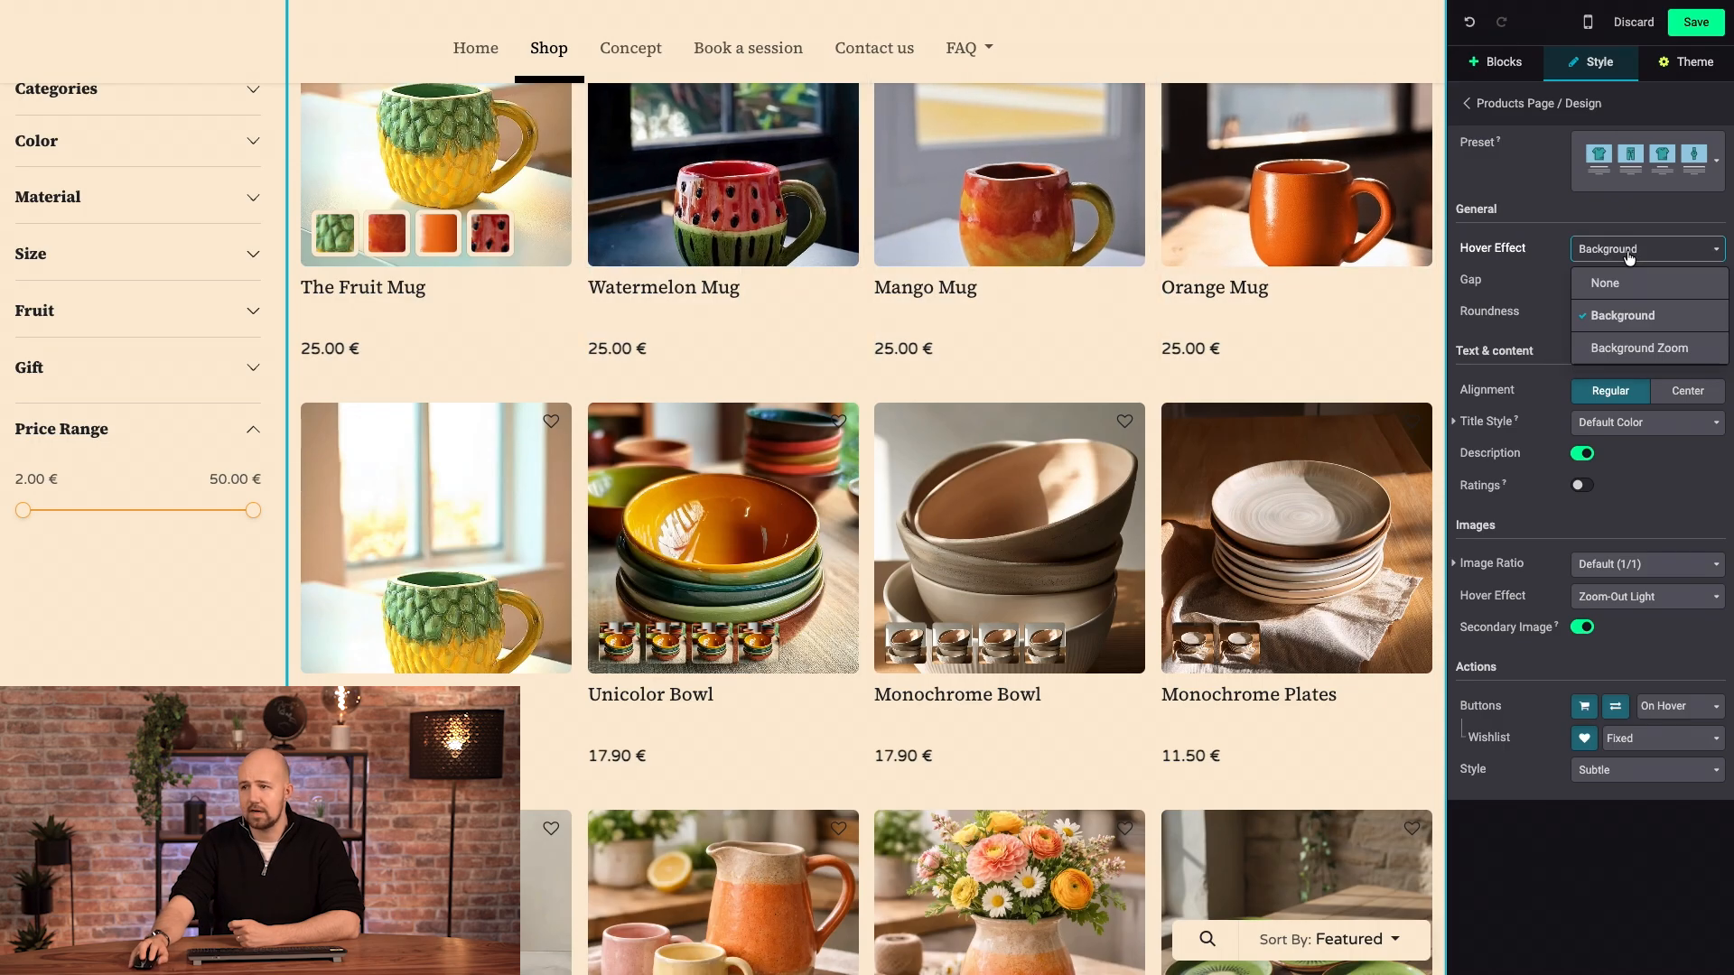
left_click(1639, 283)
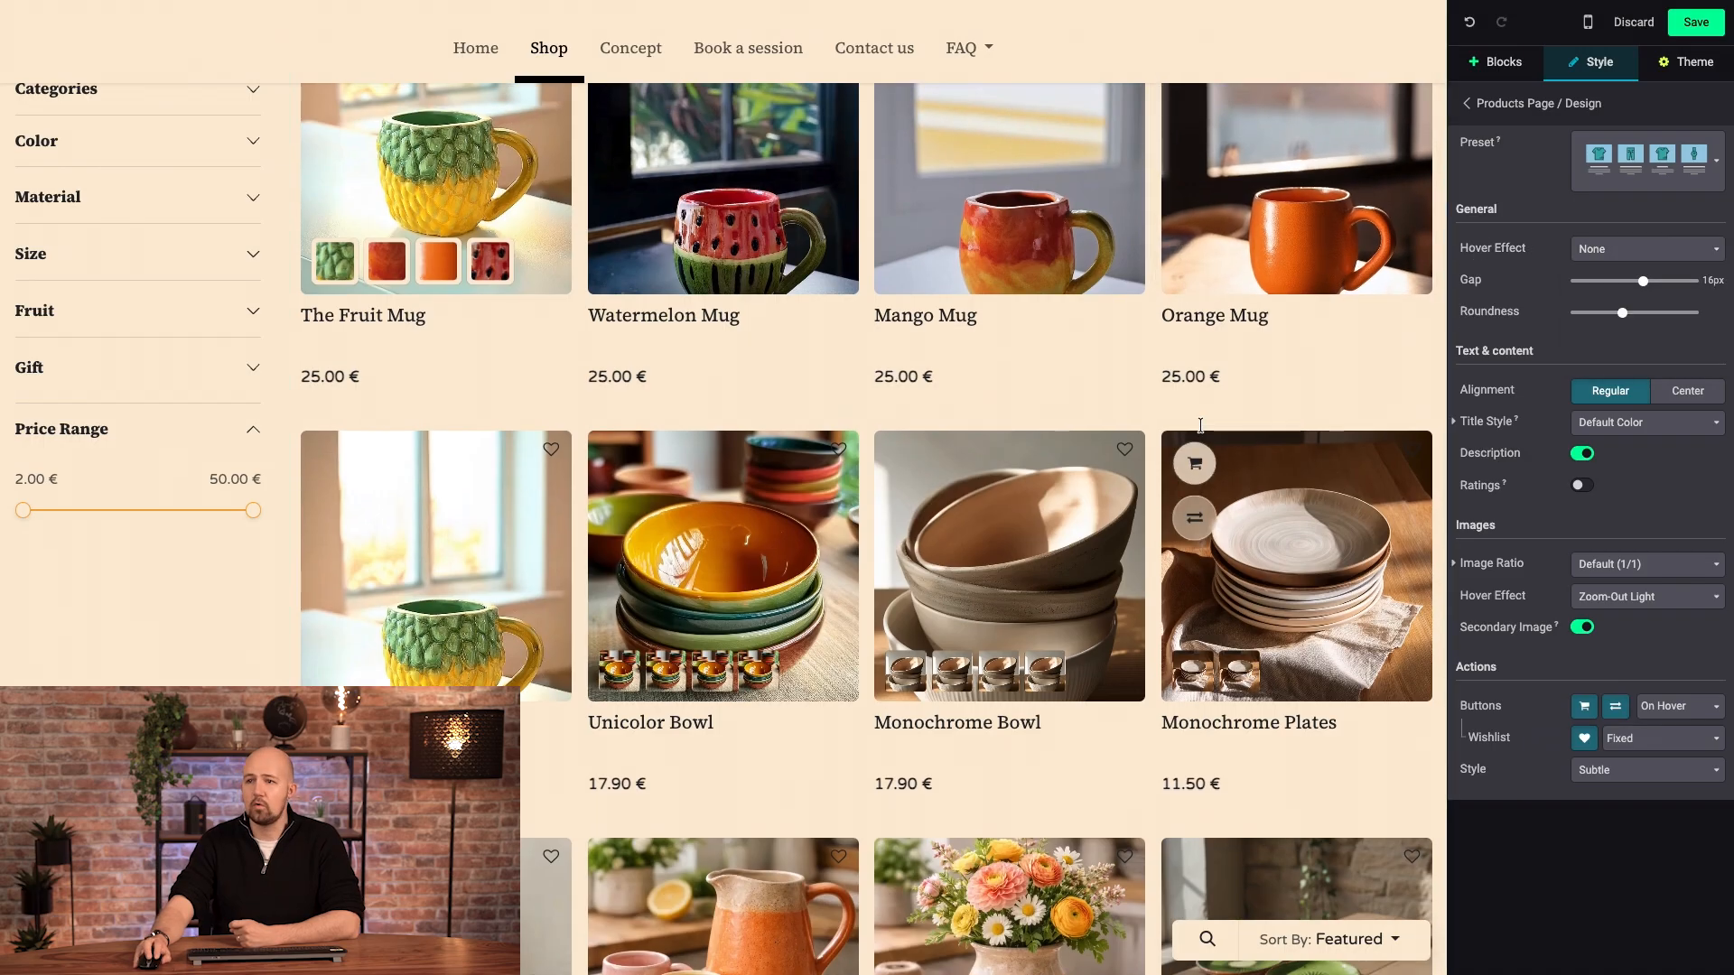
Set the gap between the product cards to 17px and slightly increase their corner roundness
mouse_move(1642, 283)
left_mouse_down()
mouse_move(1667, 280)
mouse_move(1647, 279)
left_mouse_up()
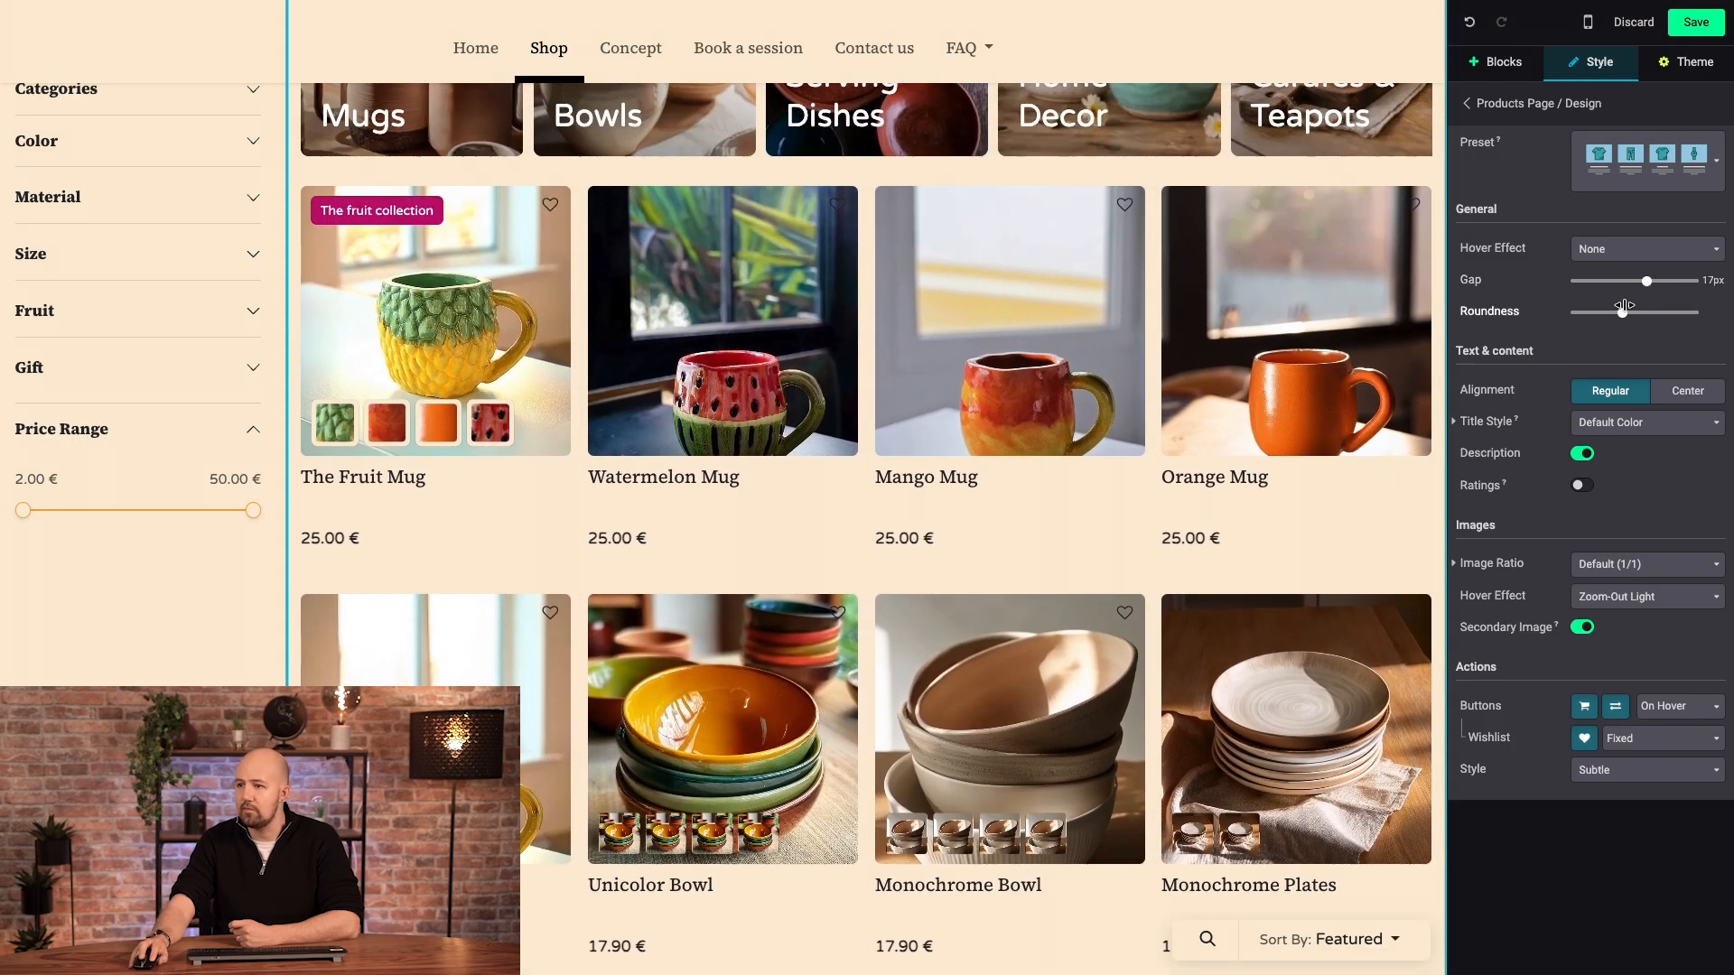
mouse_move(1621, 311)
left_mouse_down()
mouse_move(1680, 312)
mouse_move(1552, 312)
mouse_move(1647, 312)
left_mouse_up()
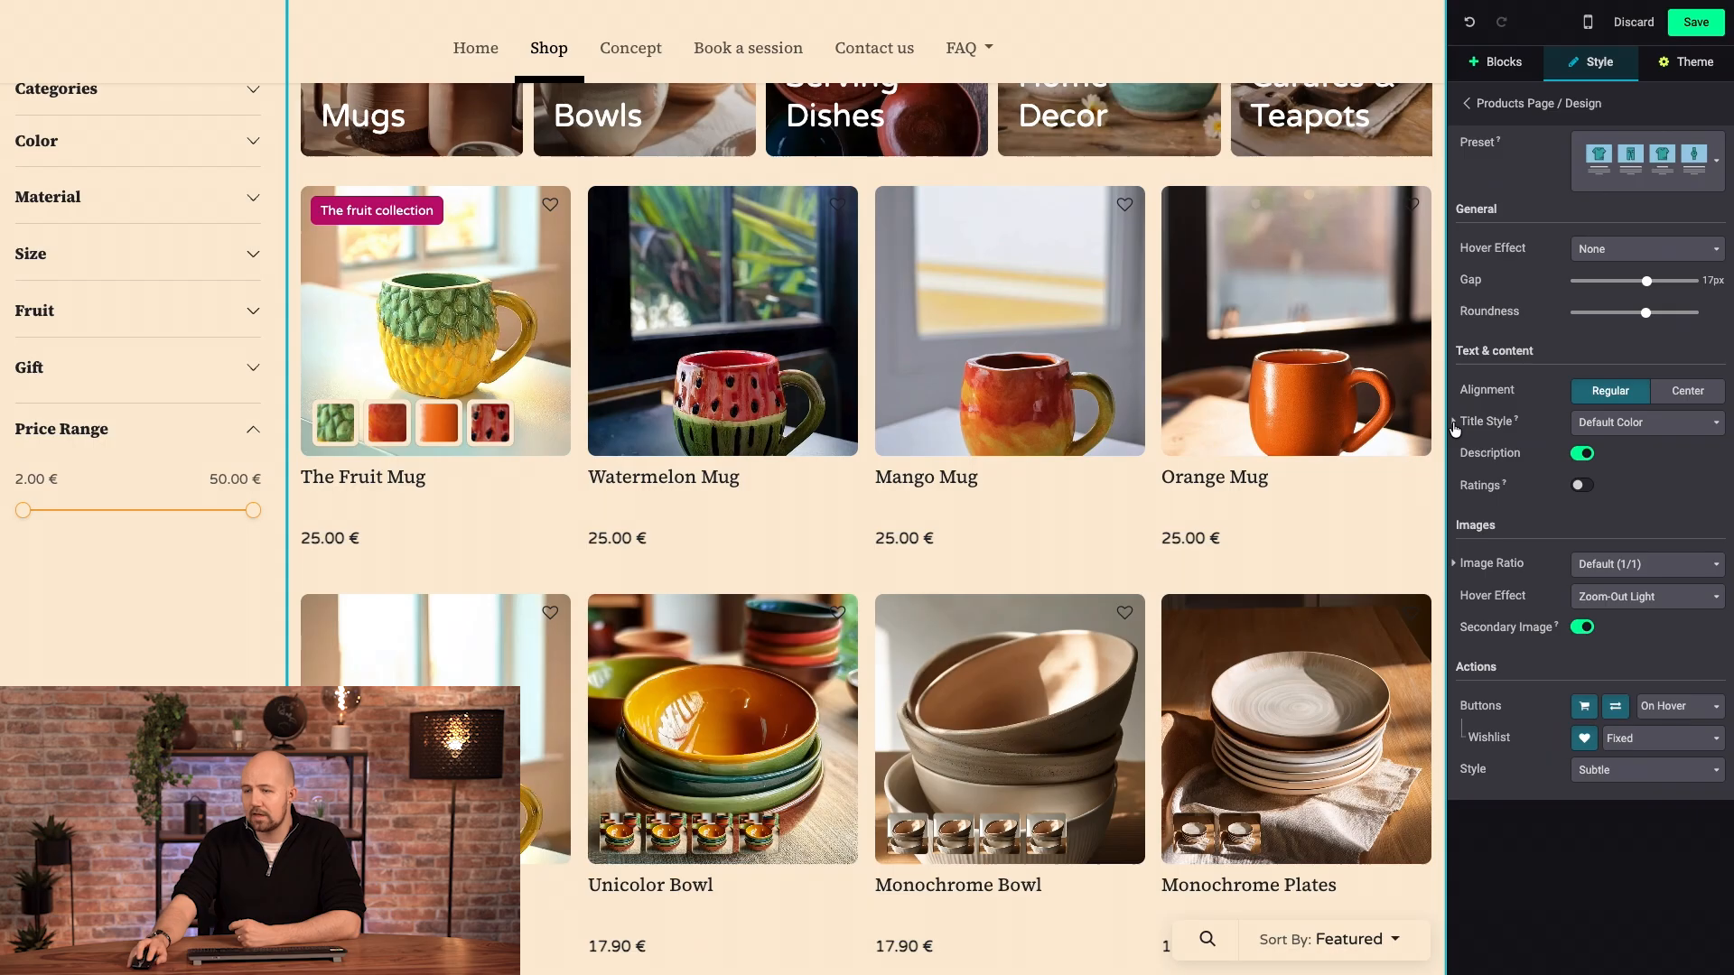
Make the product titles bold and set the product image ratio to Portrait (4/5)
left_click(1454, 429)
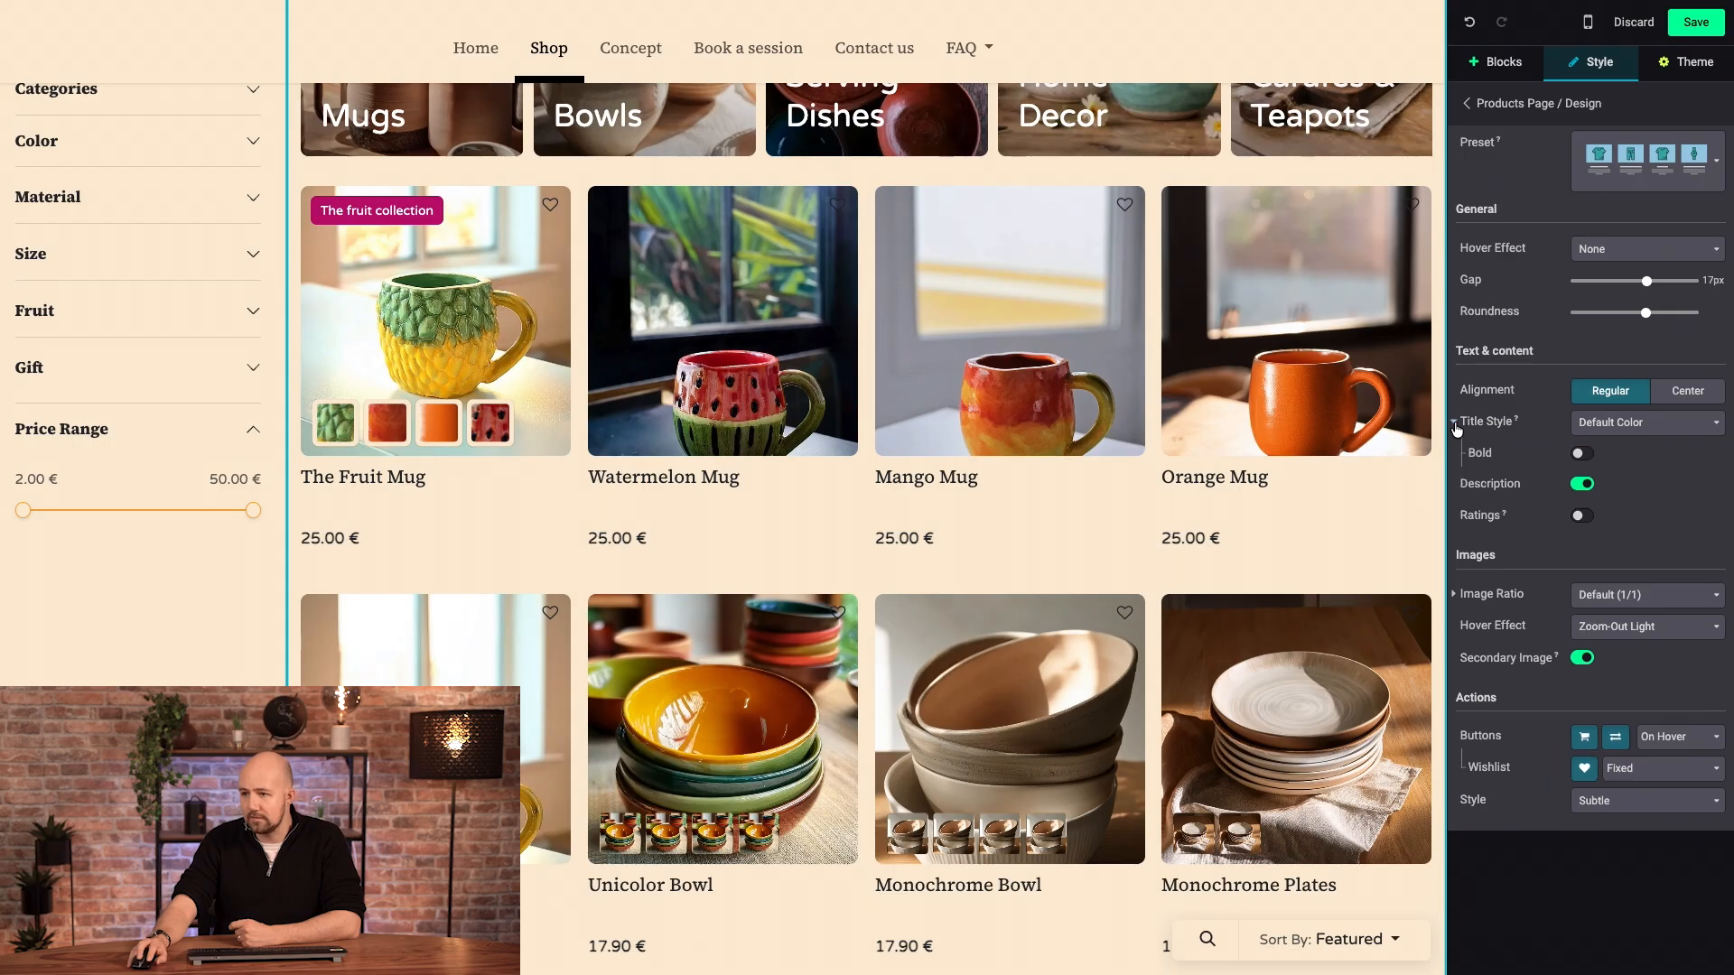
left_click(1581, 455)
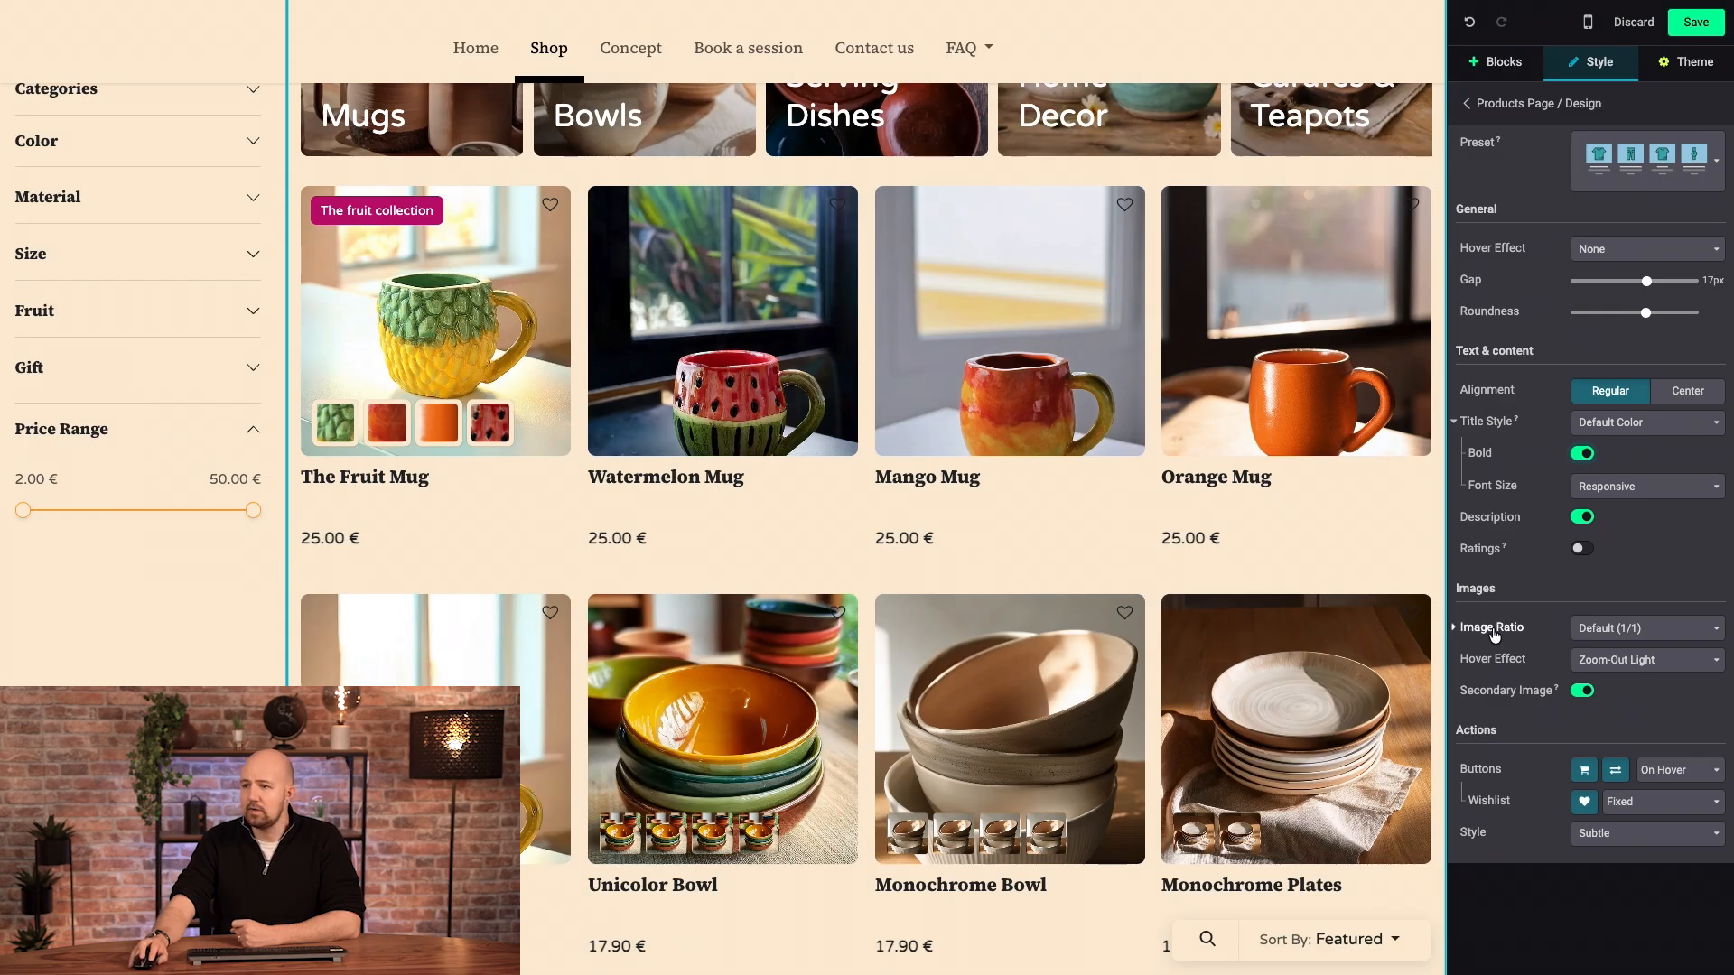
left_click(1638, 638)
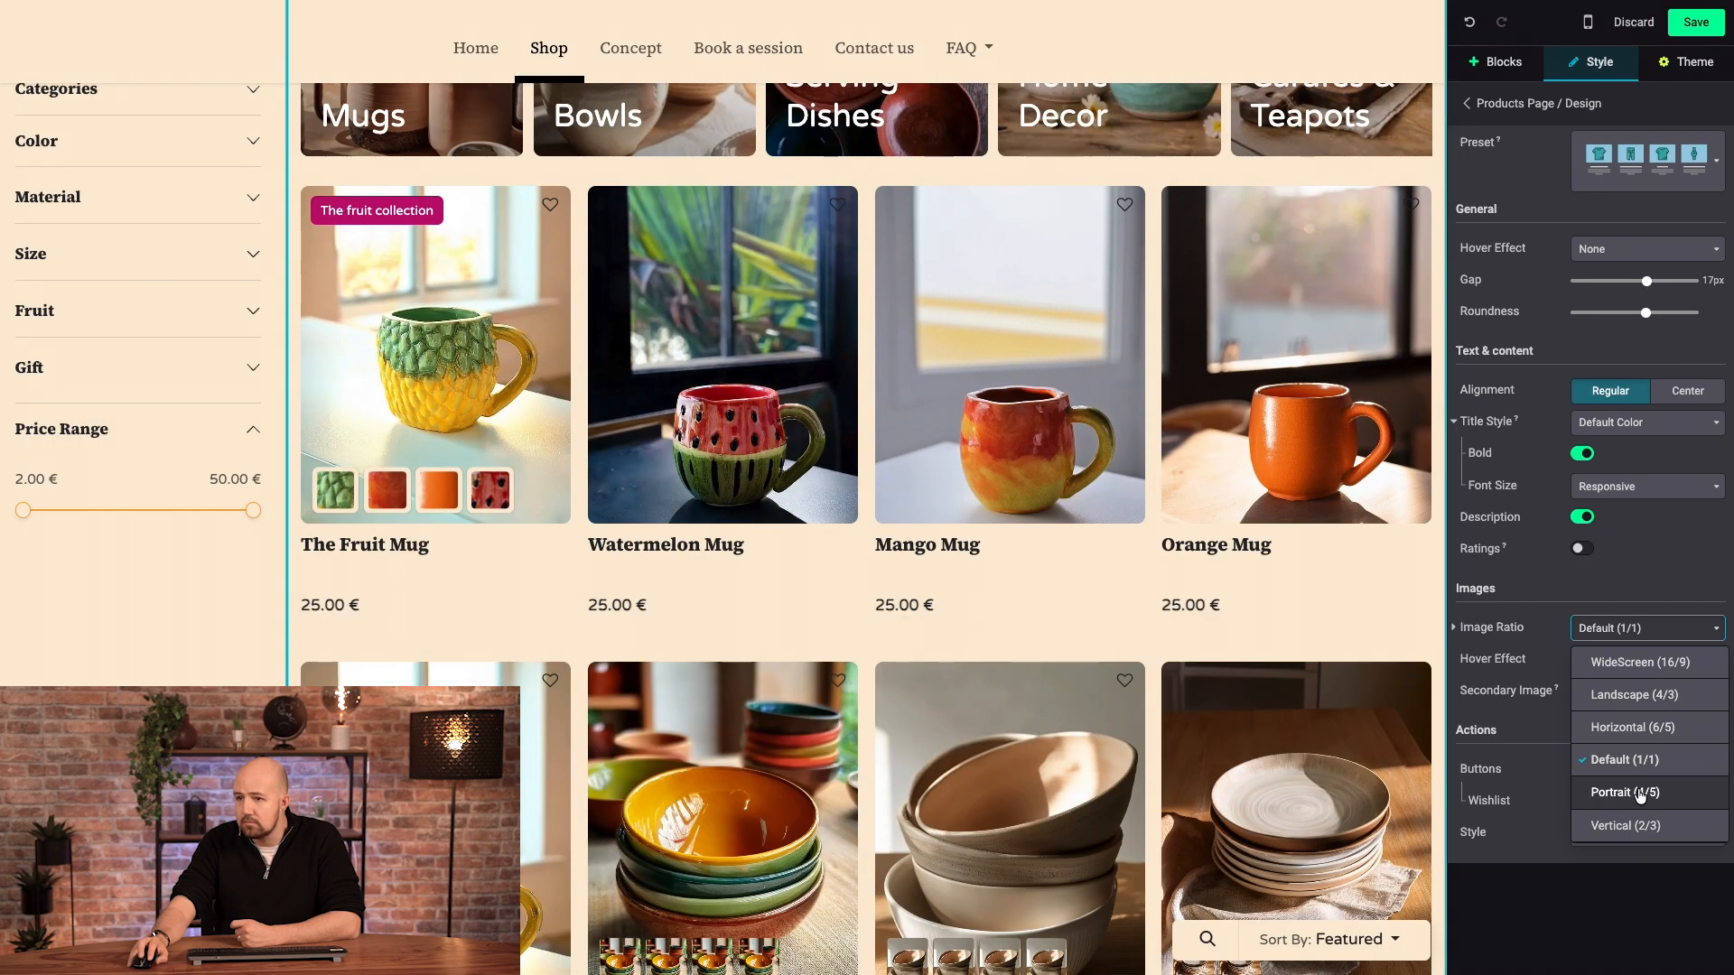
left_click(1641, 793)
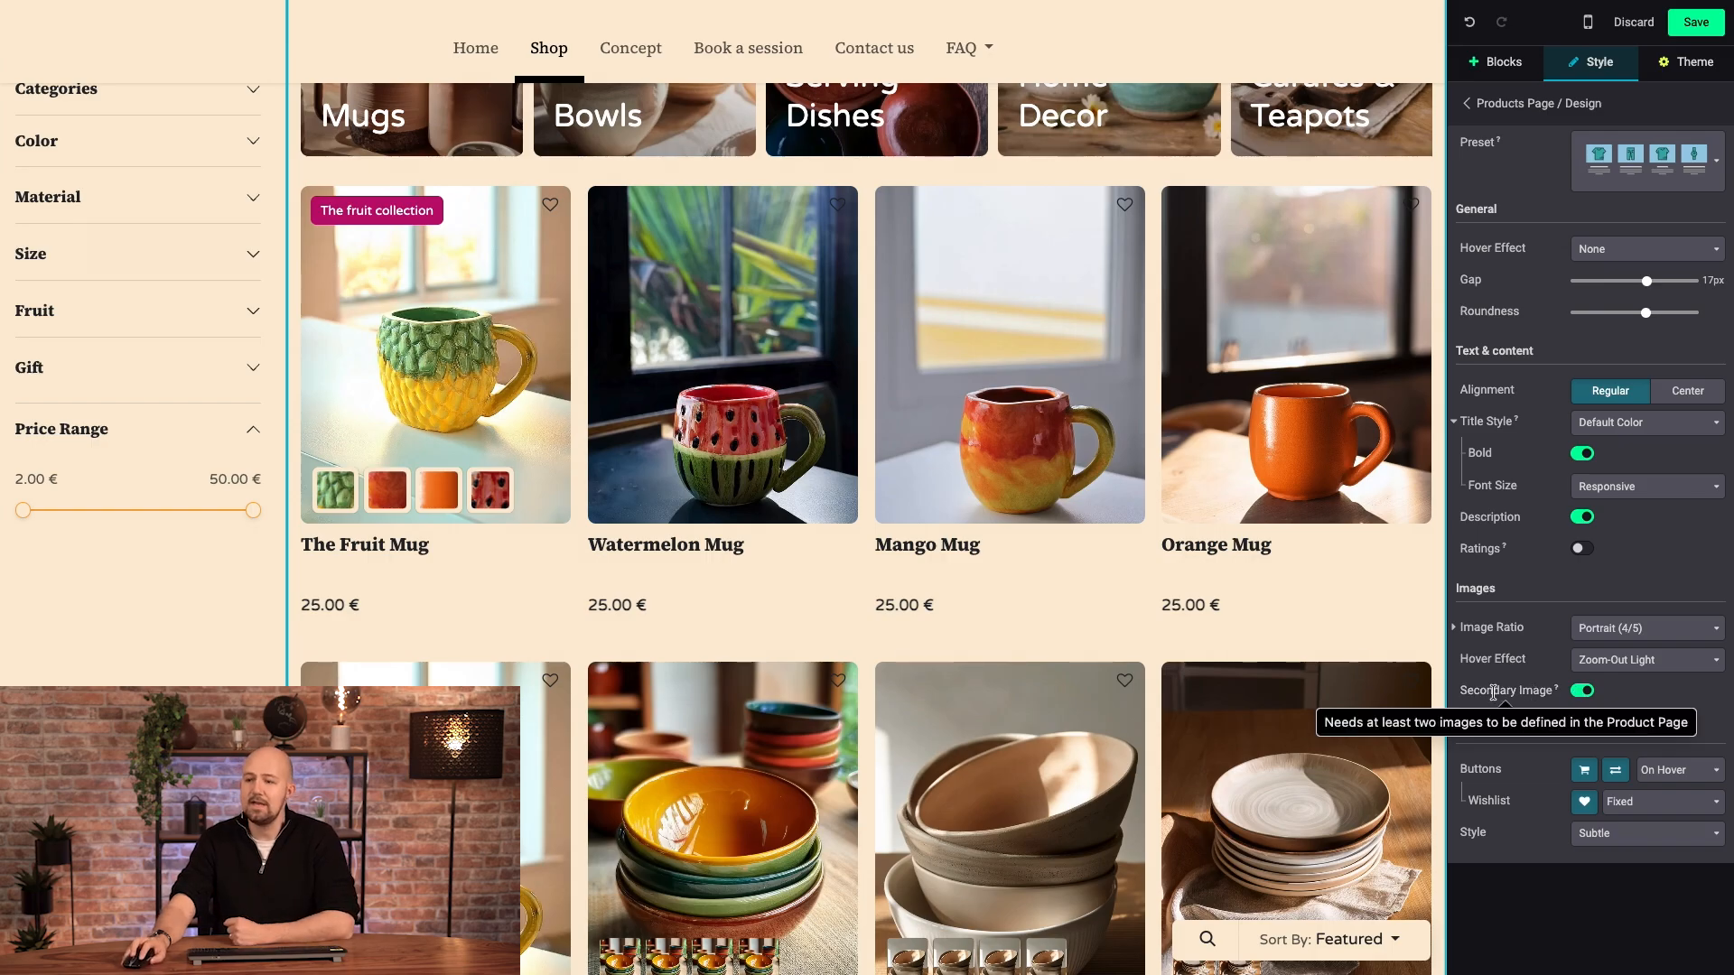
Return from the product design options to the page settings and save the shop page
mouse_move(458, 349)
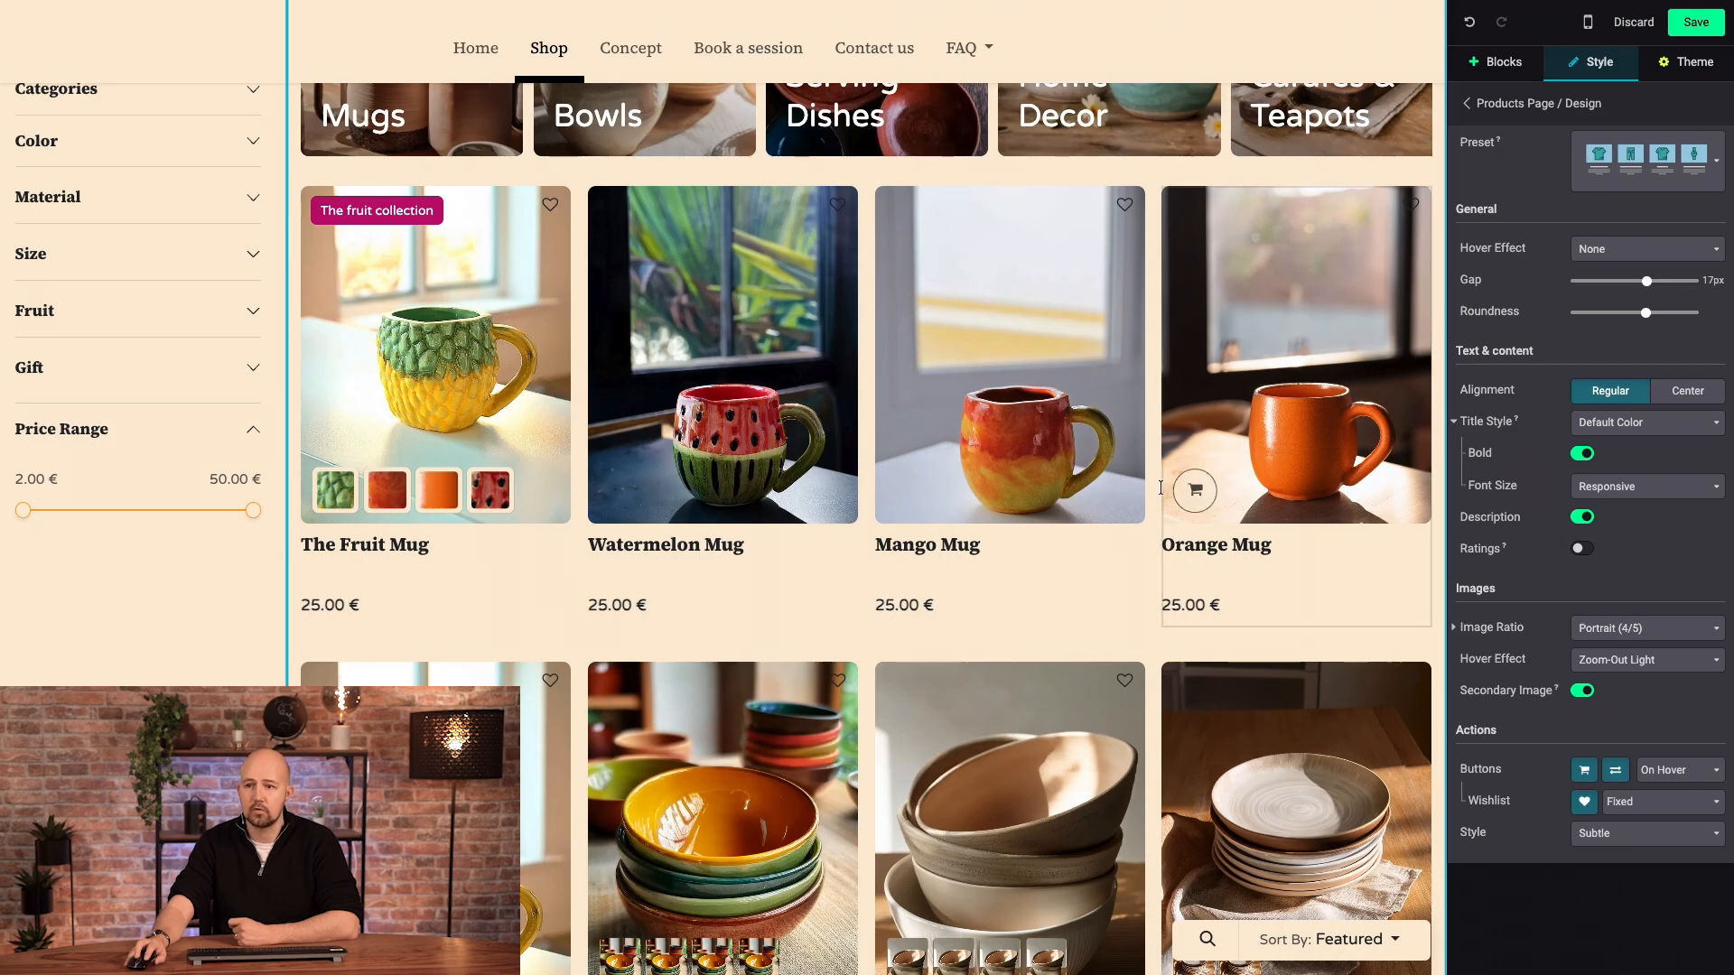
mouse_move(907, 492)
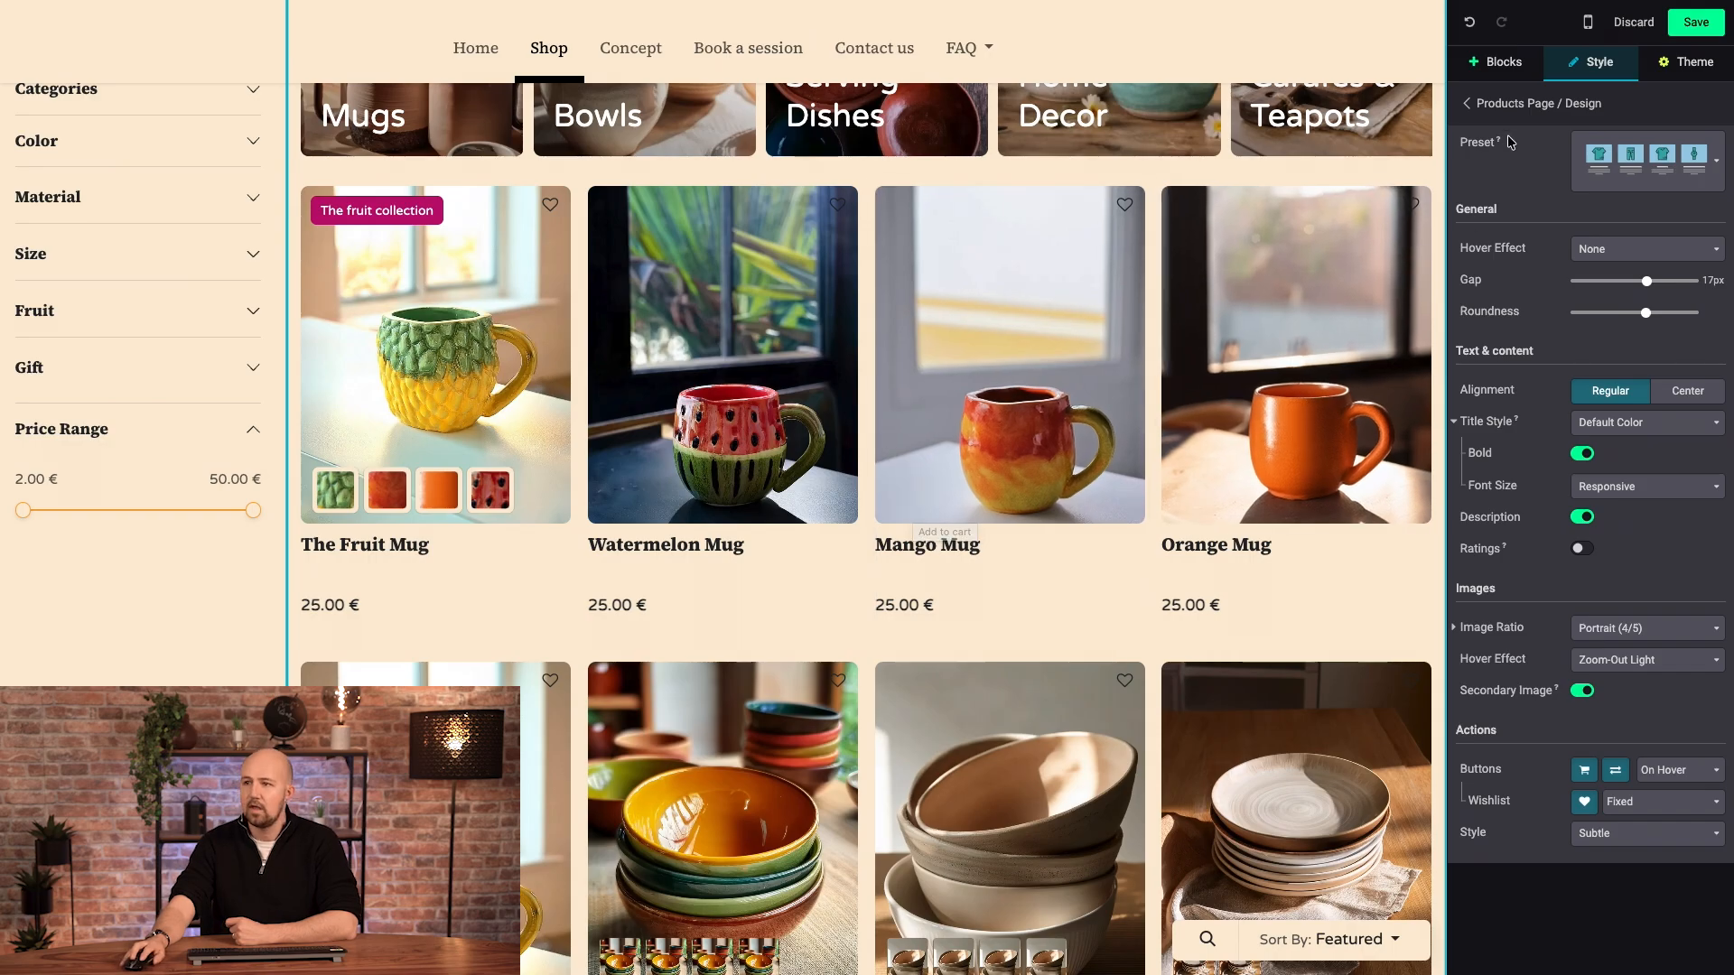
left_click(1507, 106)
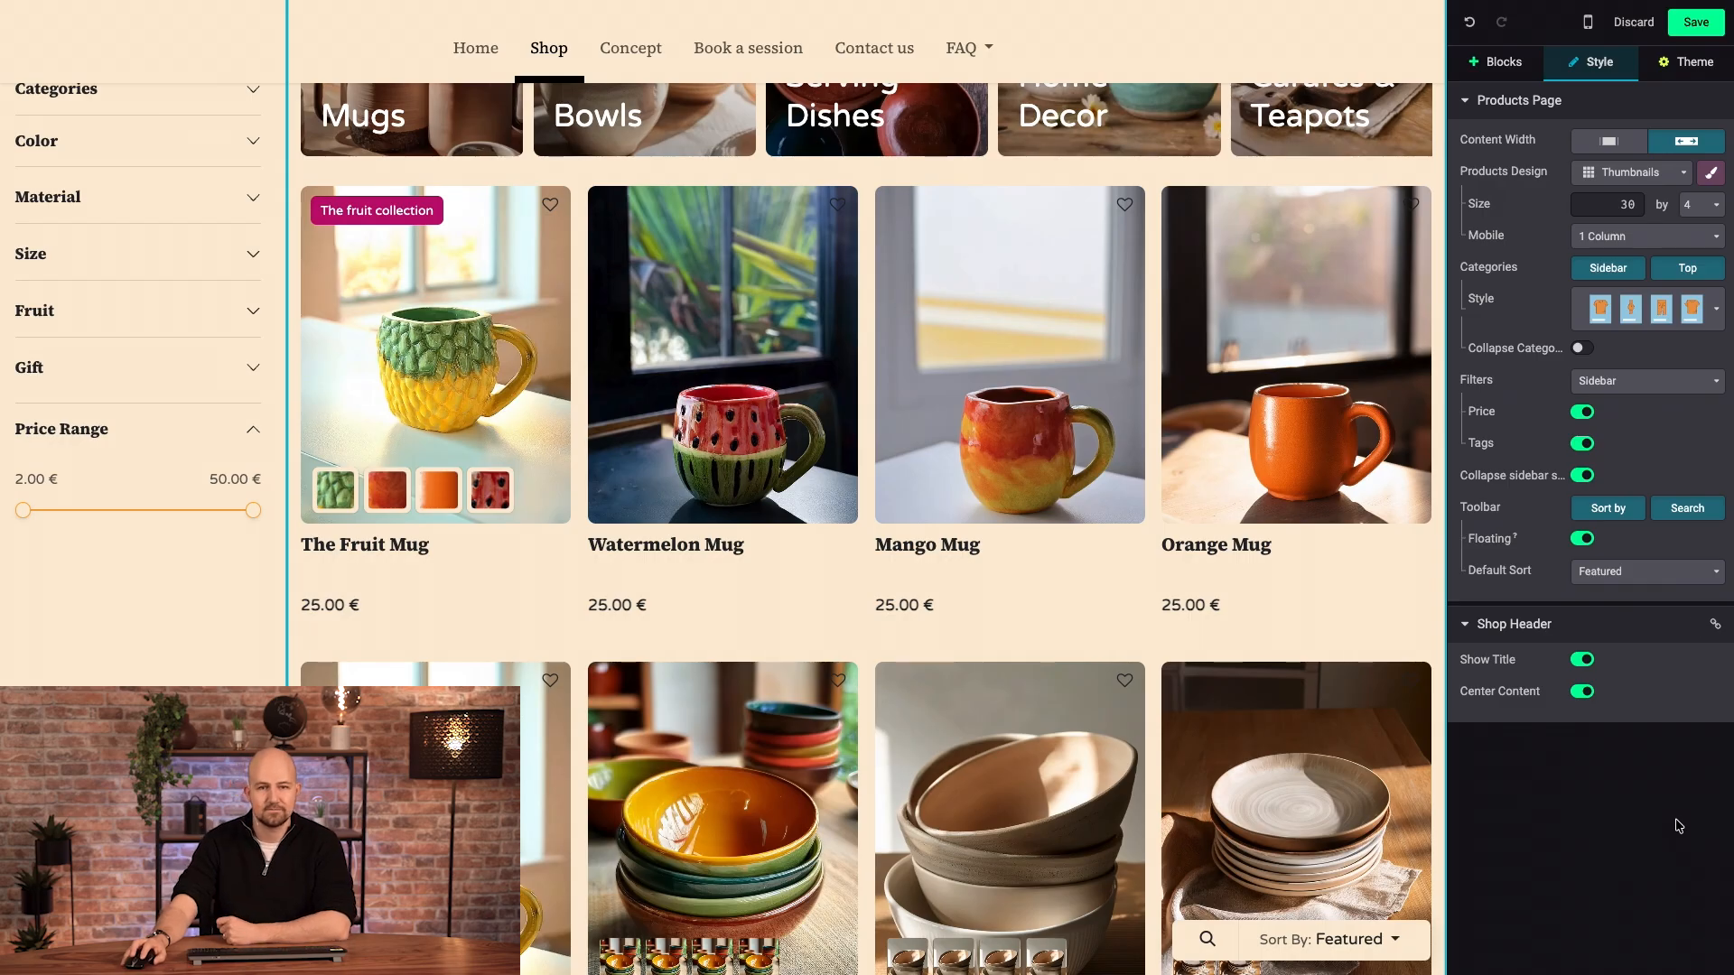
left_click(1696, 22)
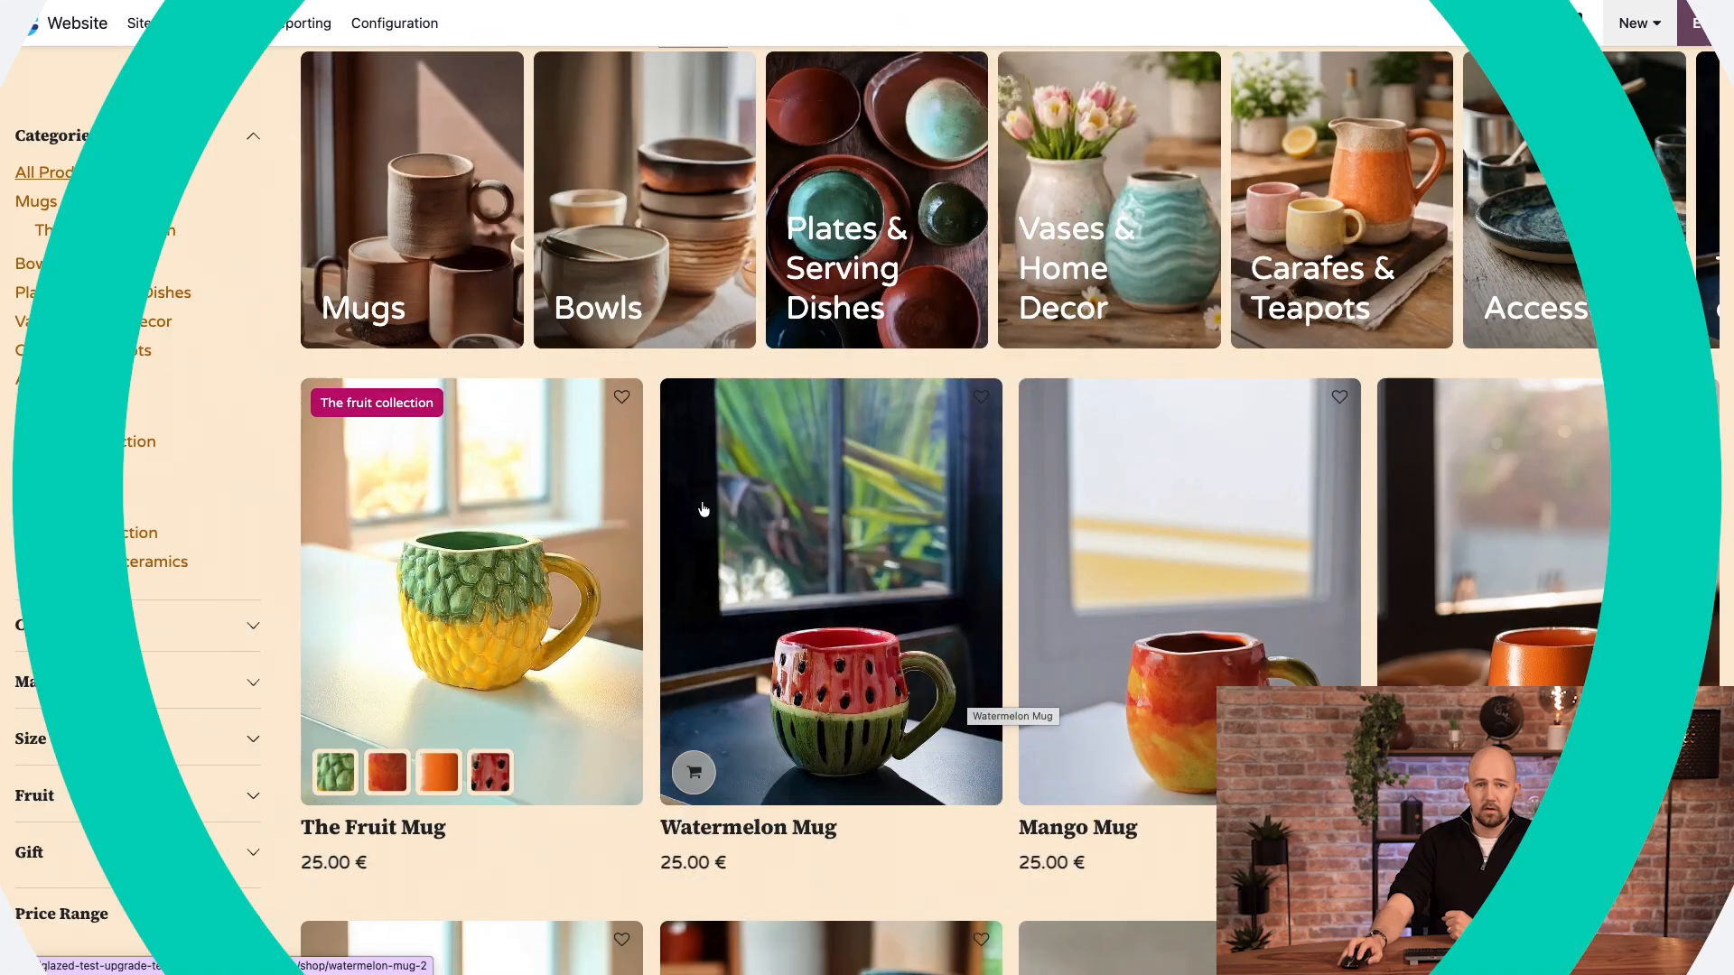
Go to the Home page and examine its sections from the carousel down to the footer
scroll(271, 108, "up", 3)
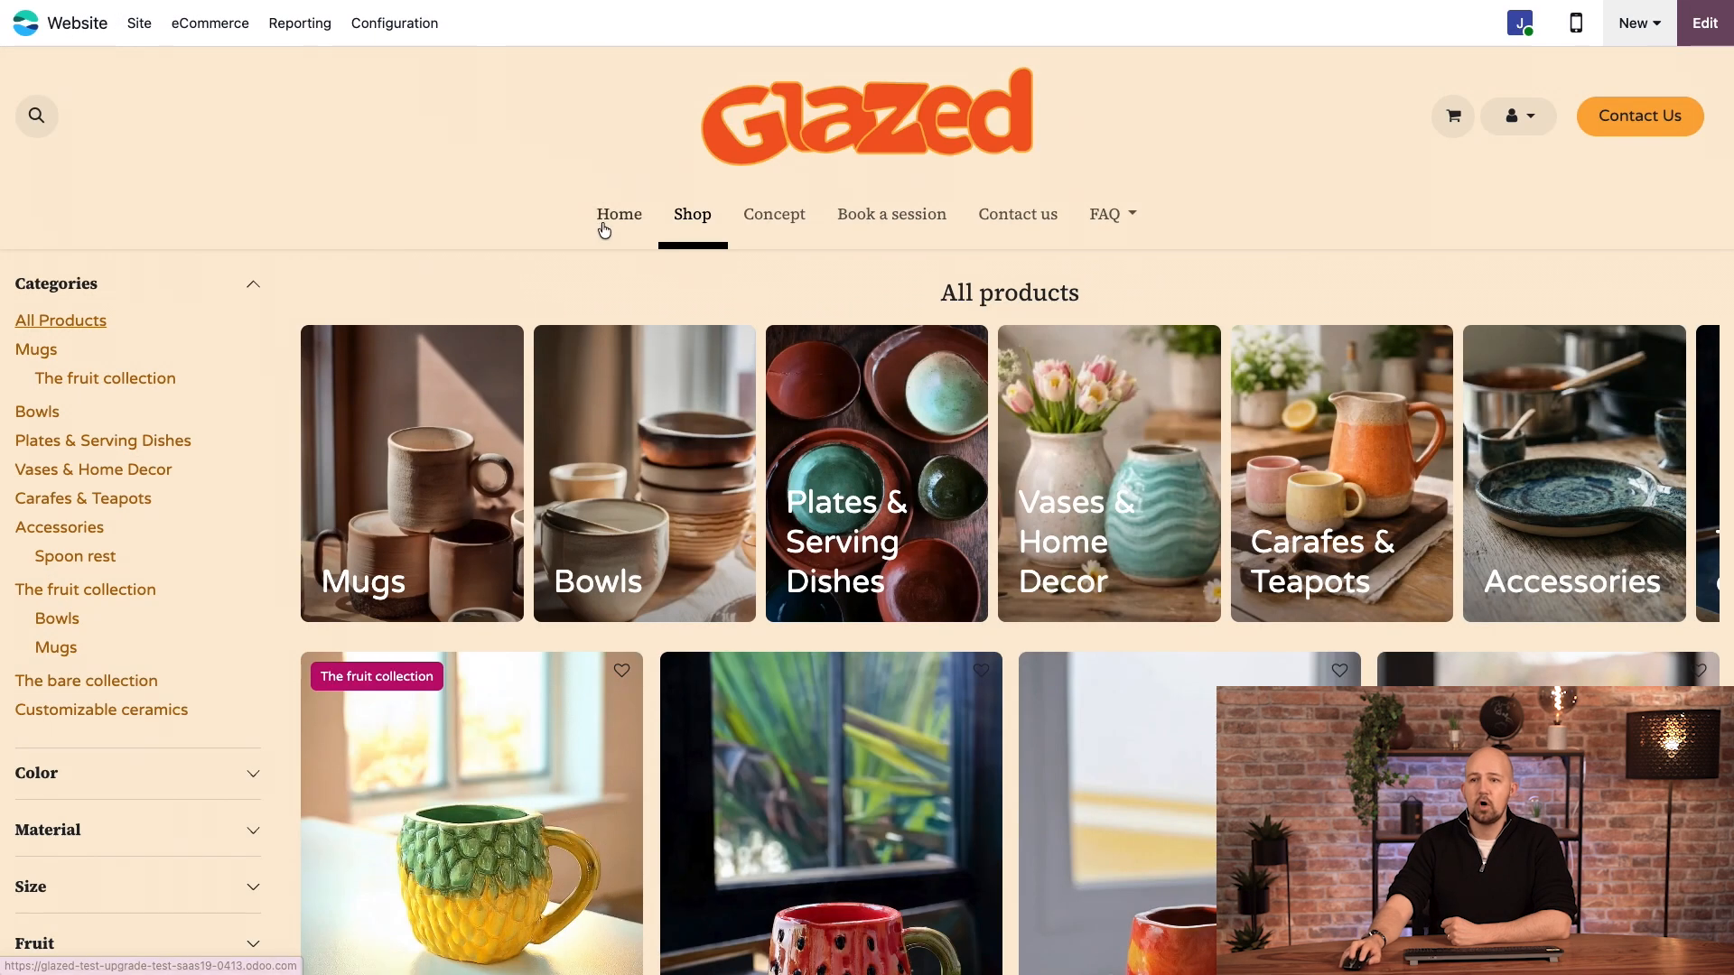
left_click(603, 226)
scroll(767, 565, "down", 4)
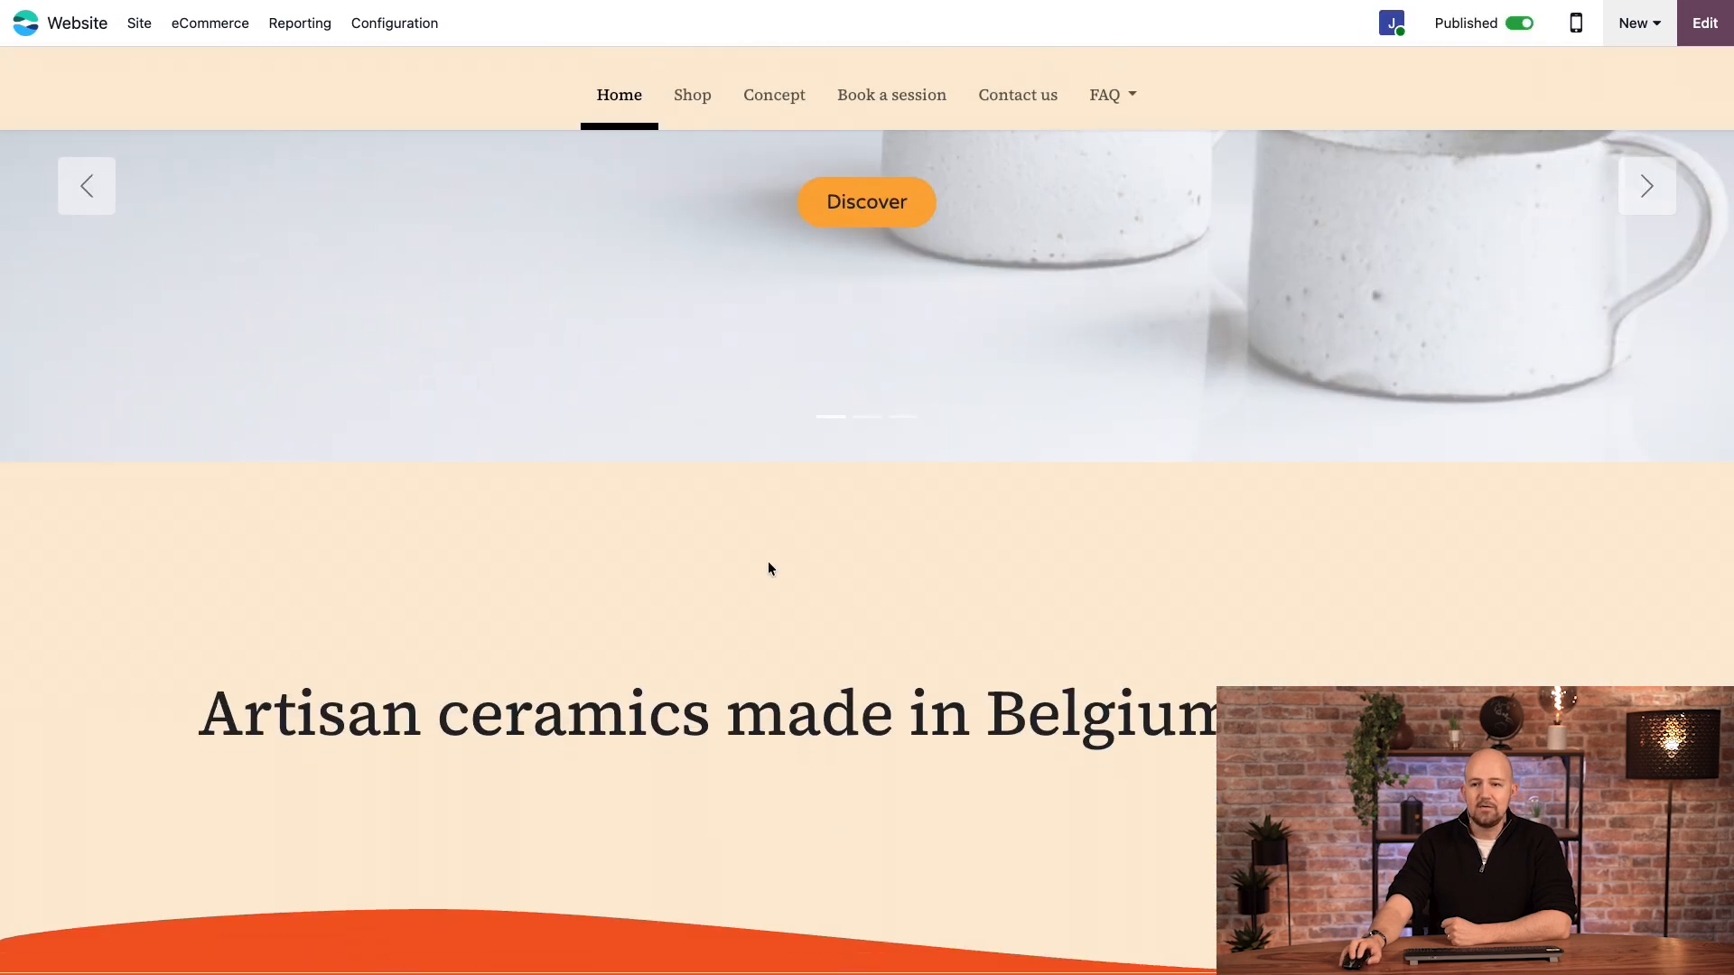
scroll(767, 561, "down", 5)
scroll(772, 494, "down", 8)
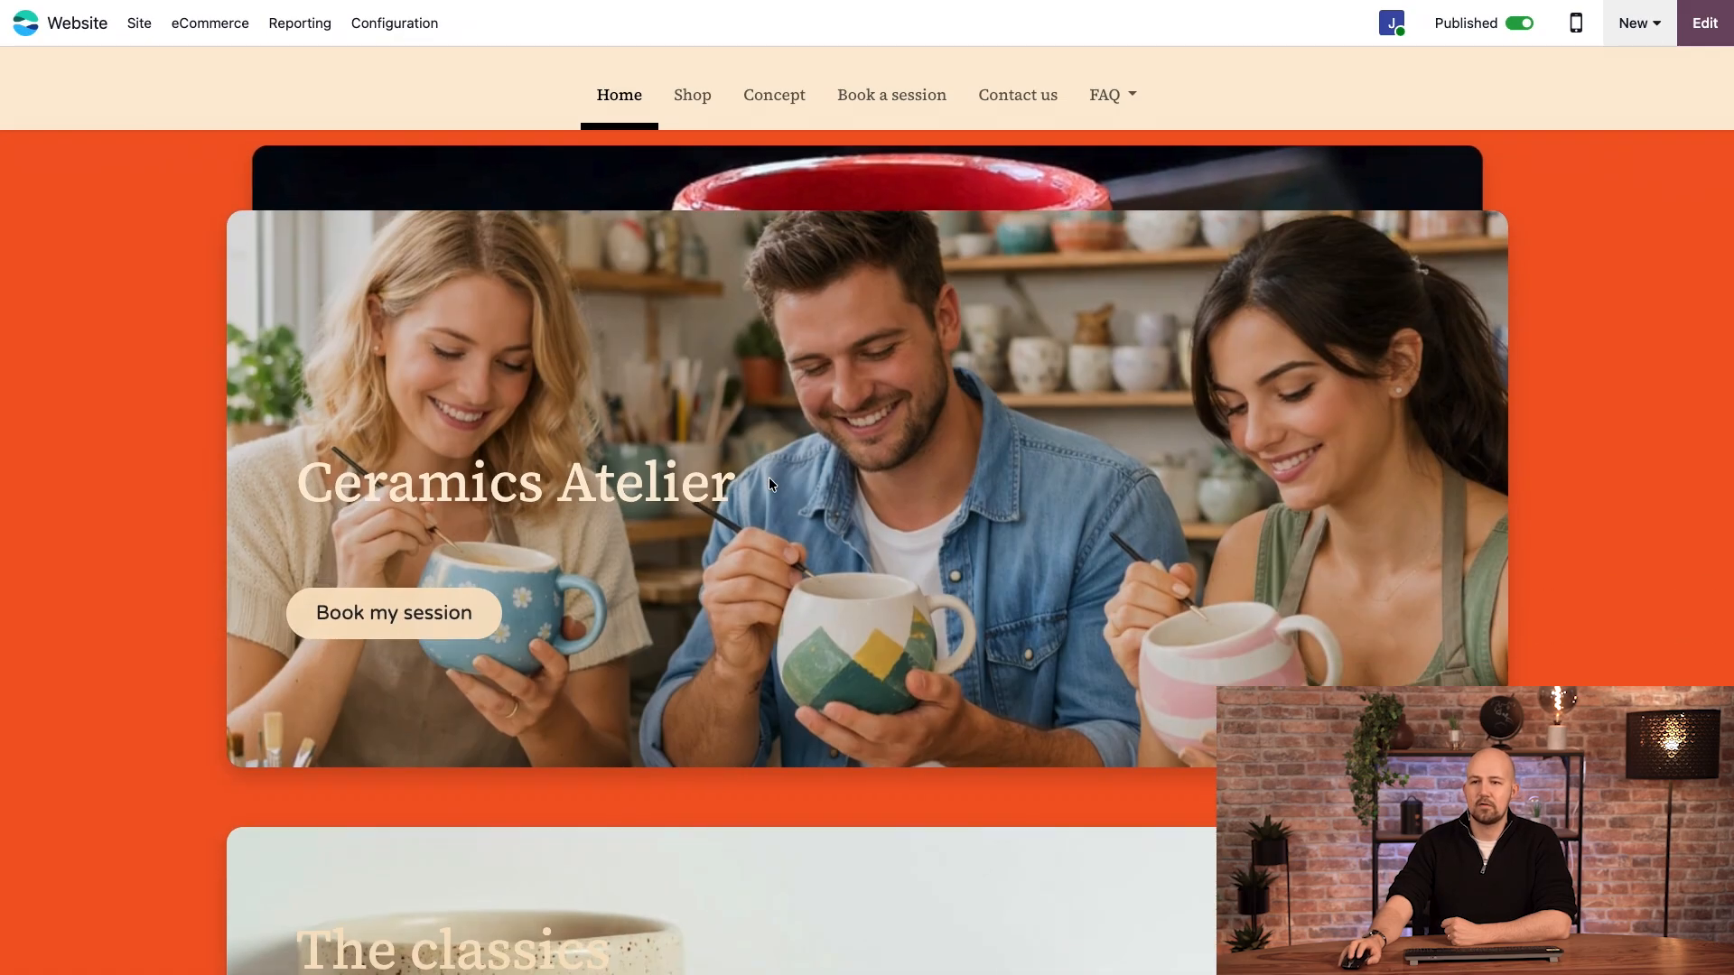
scroll(763, 447, "down", 5)
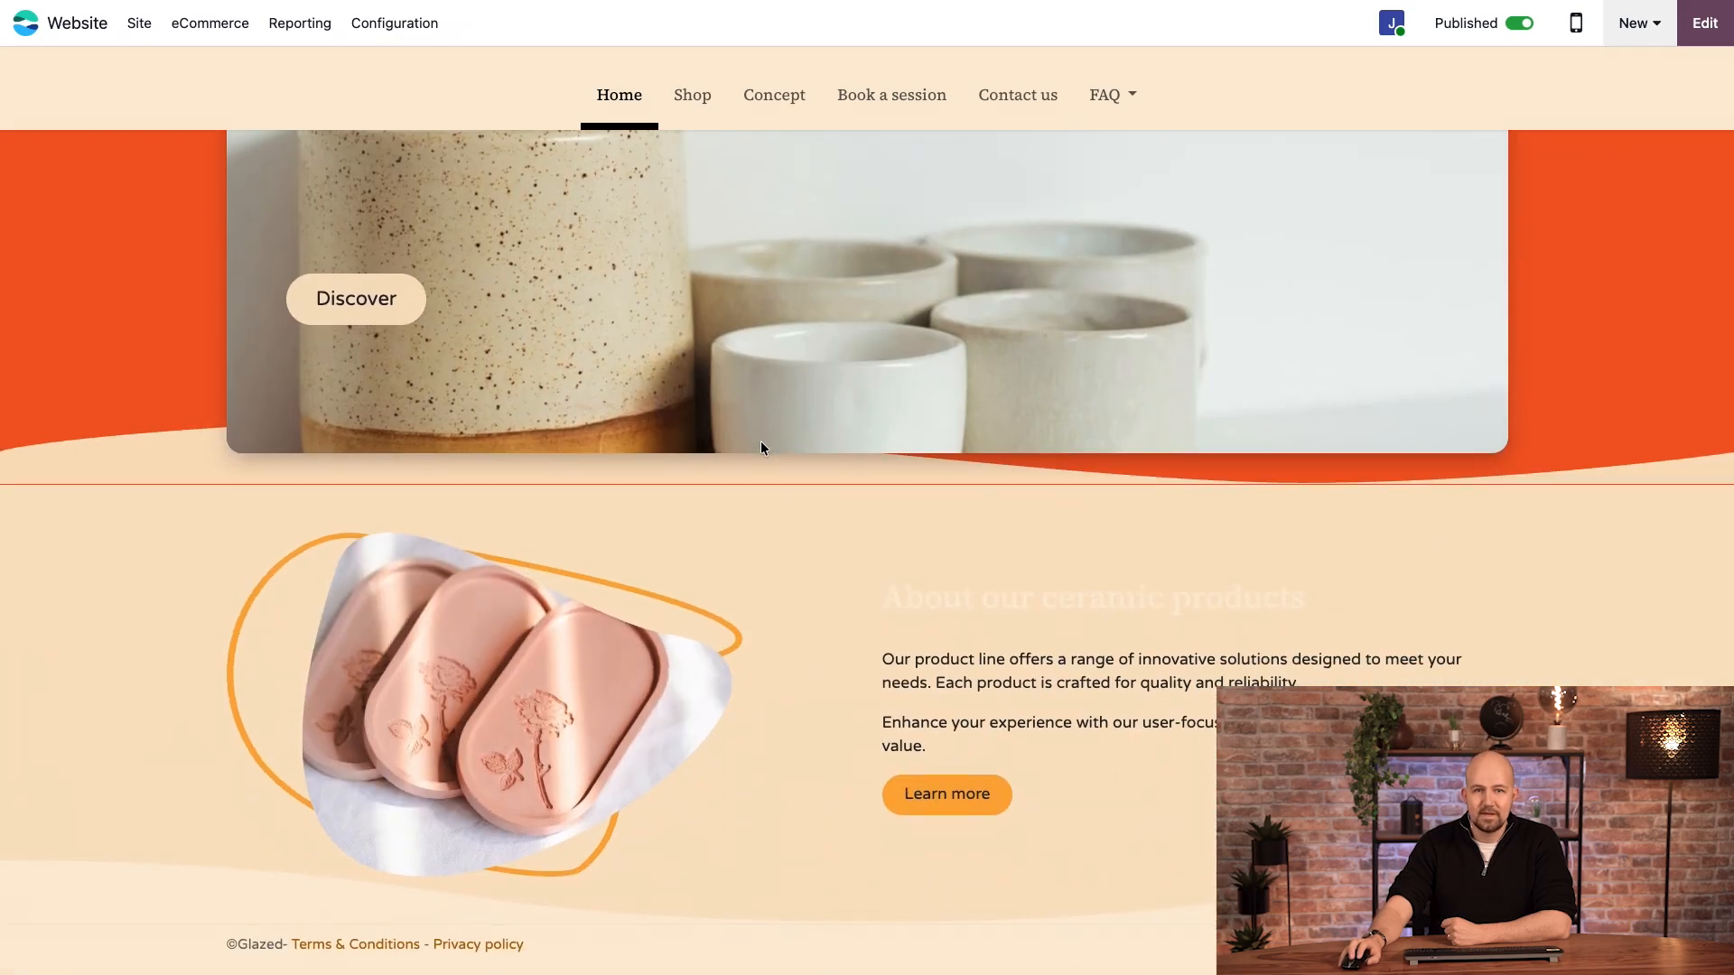
scroll(763, 448, "up", 6)
scroll(761, 452, "up", 8)
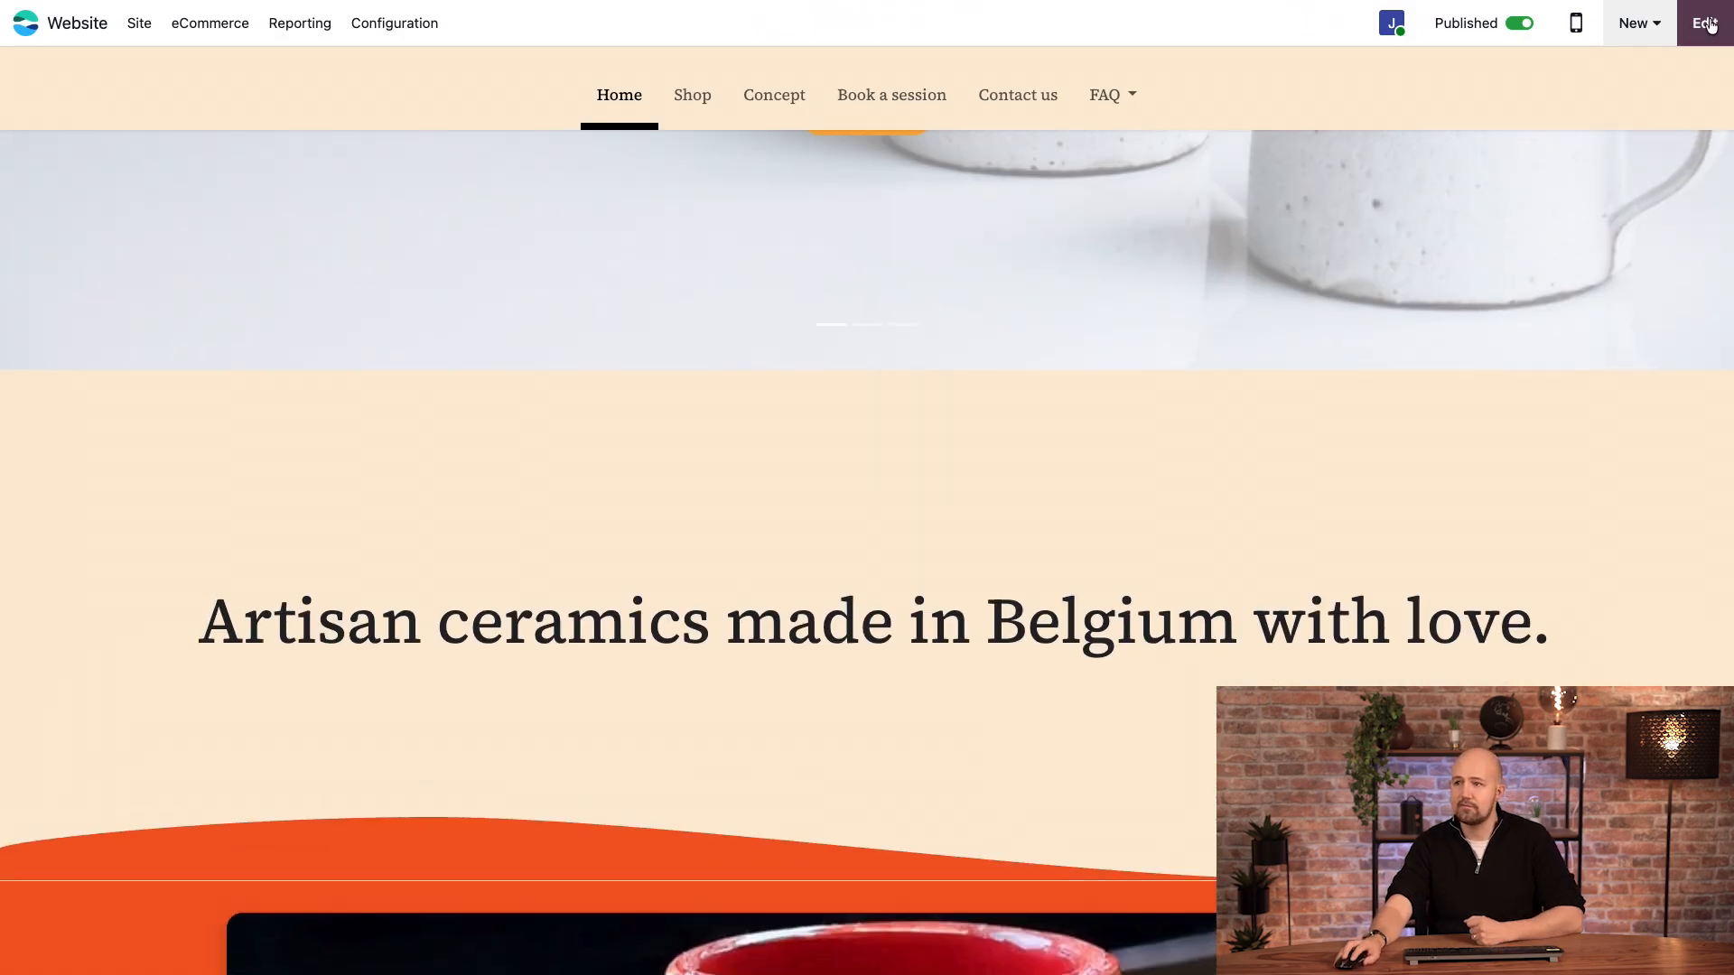
Edit the Home page and insert the Catalog parallax block with the "Your New Workspace" and "Jump Into Comfort!" cards below the carousel
left_click(1709, 25)
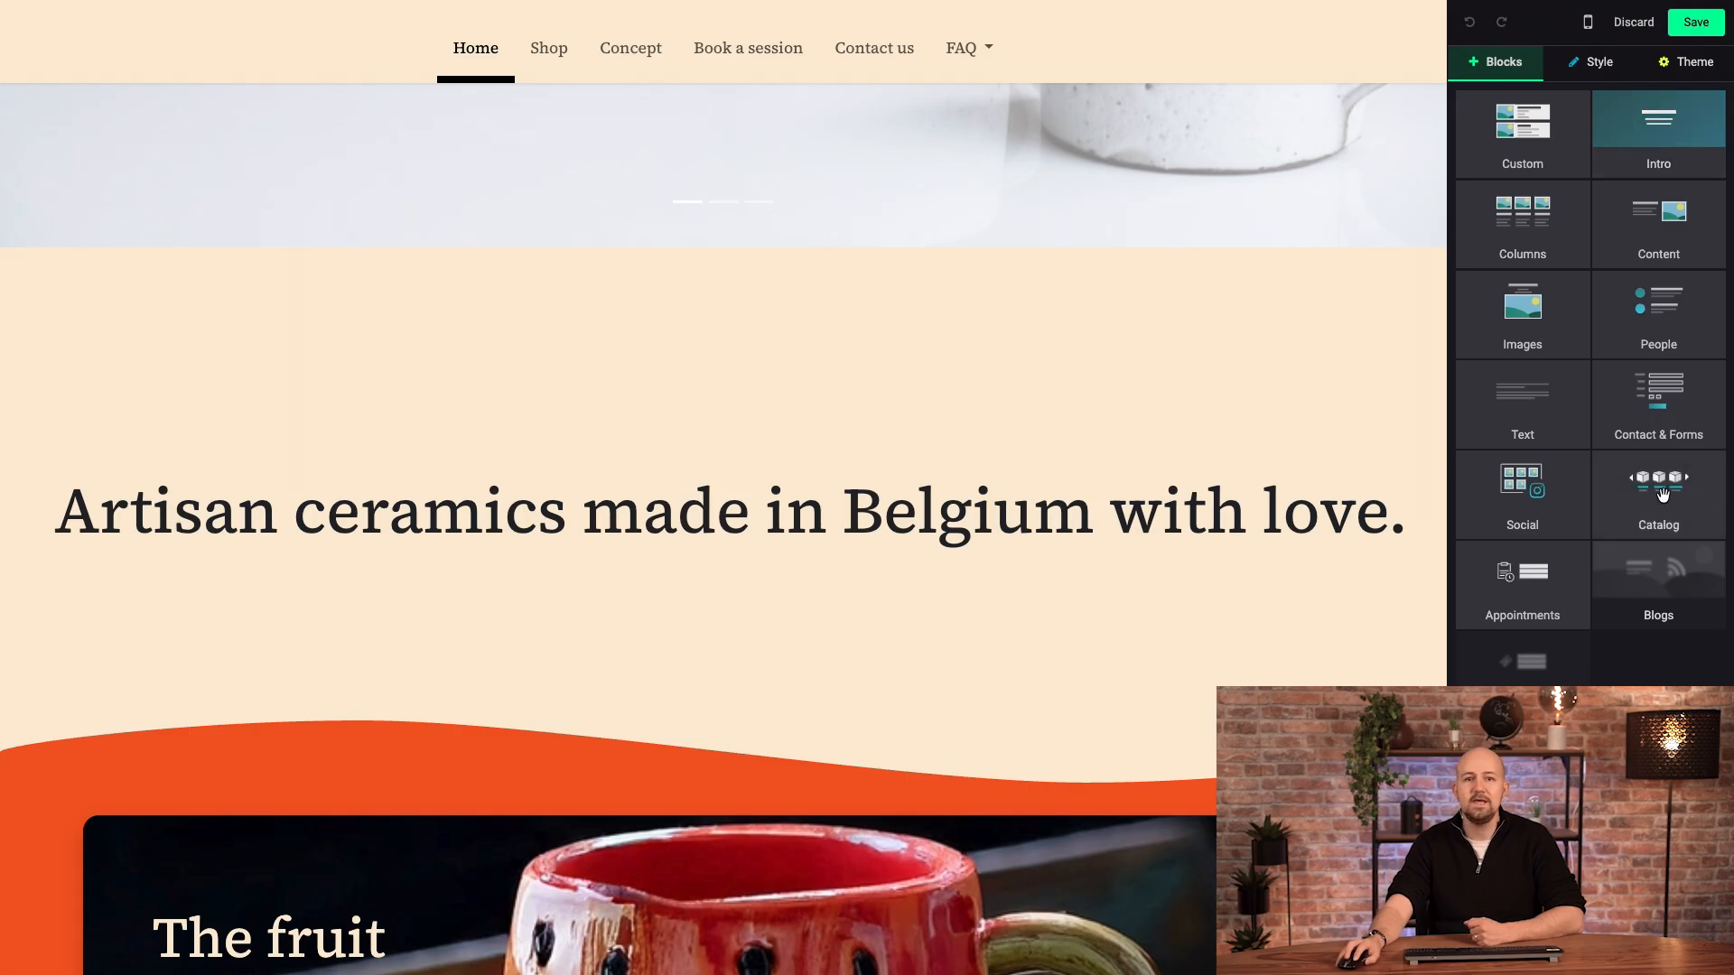
left_click_drag(1661, 494, 1153, 437)
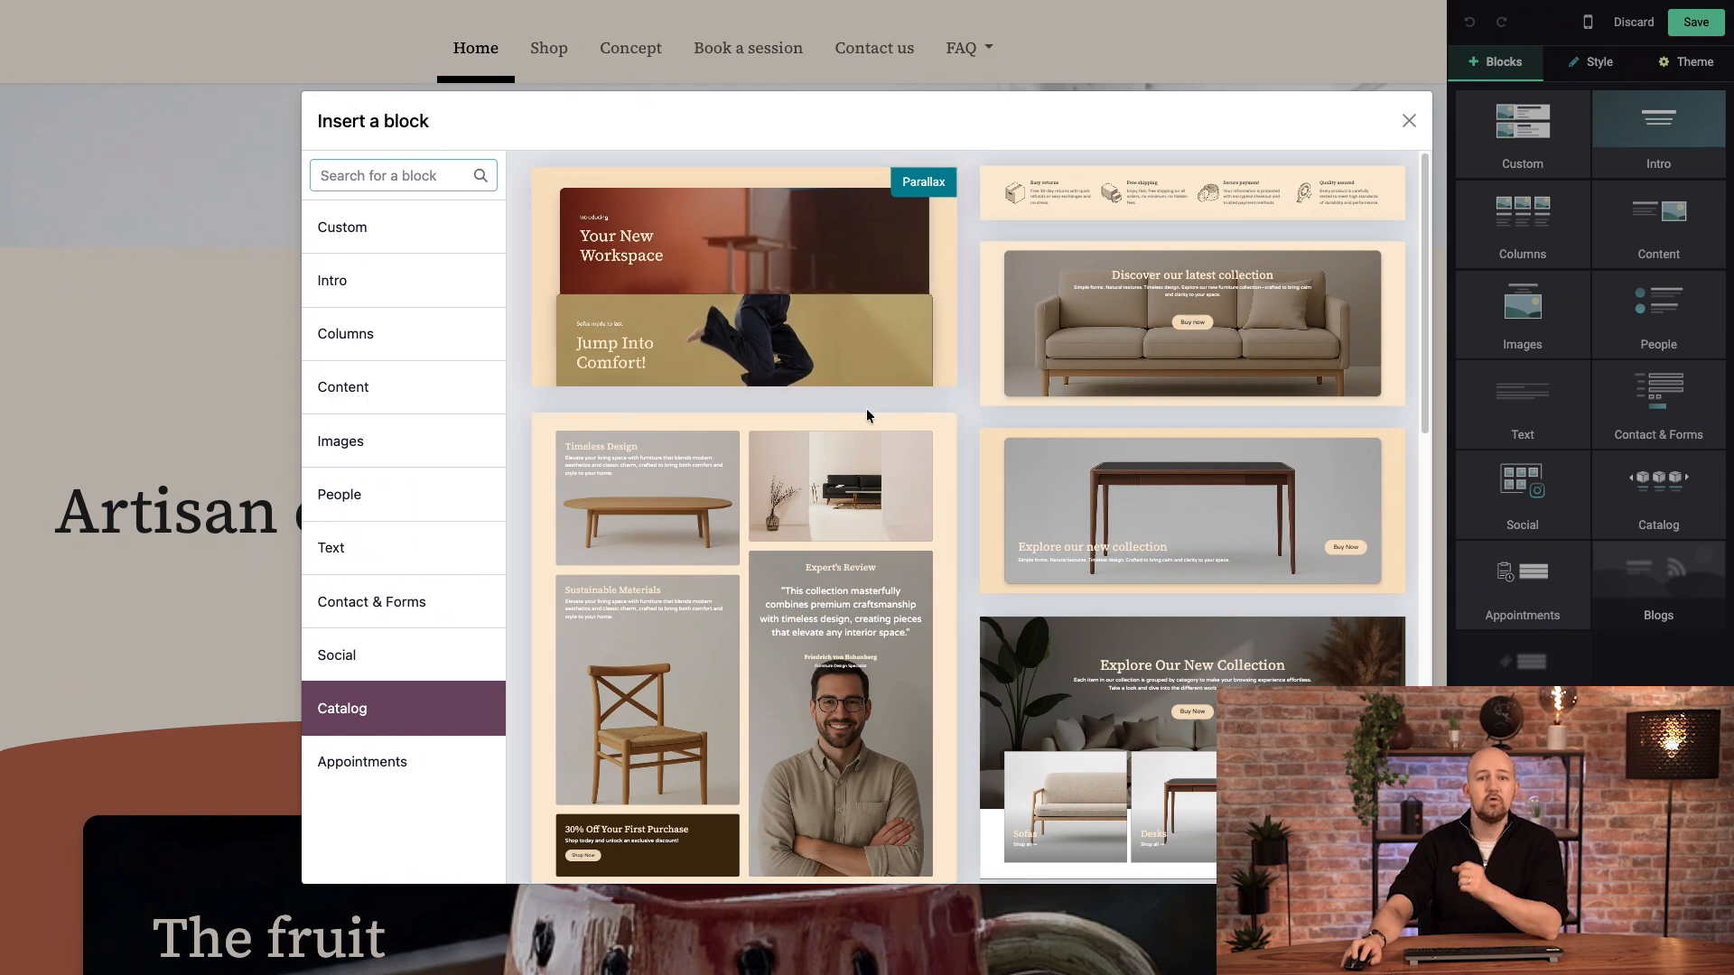
scroll(730, 479, "down", 8)
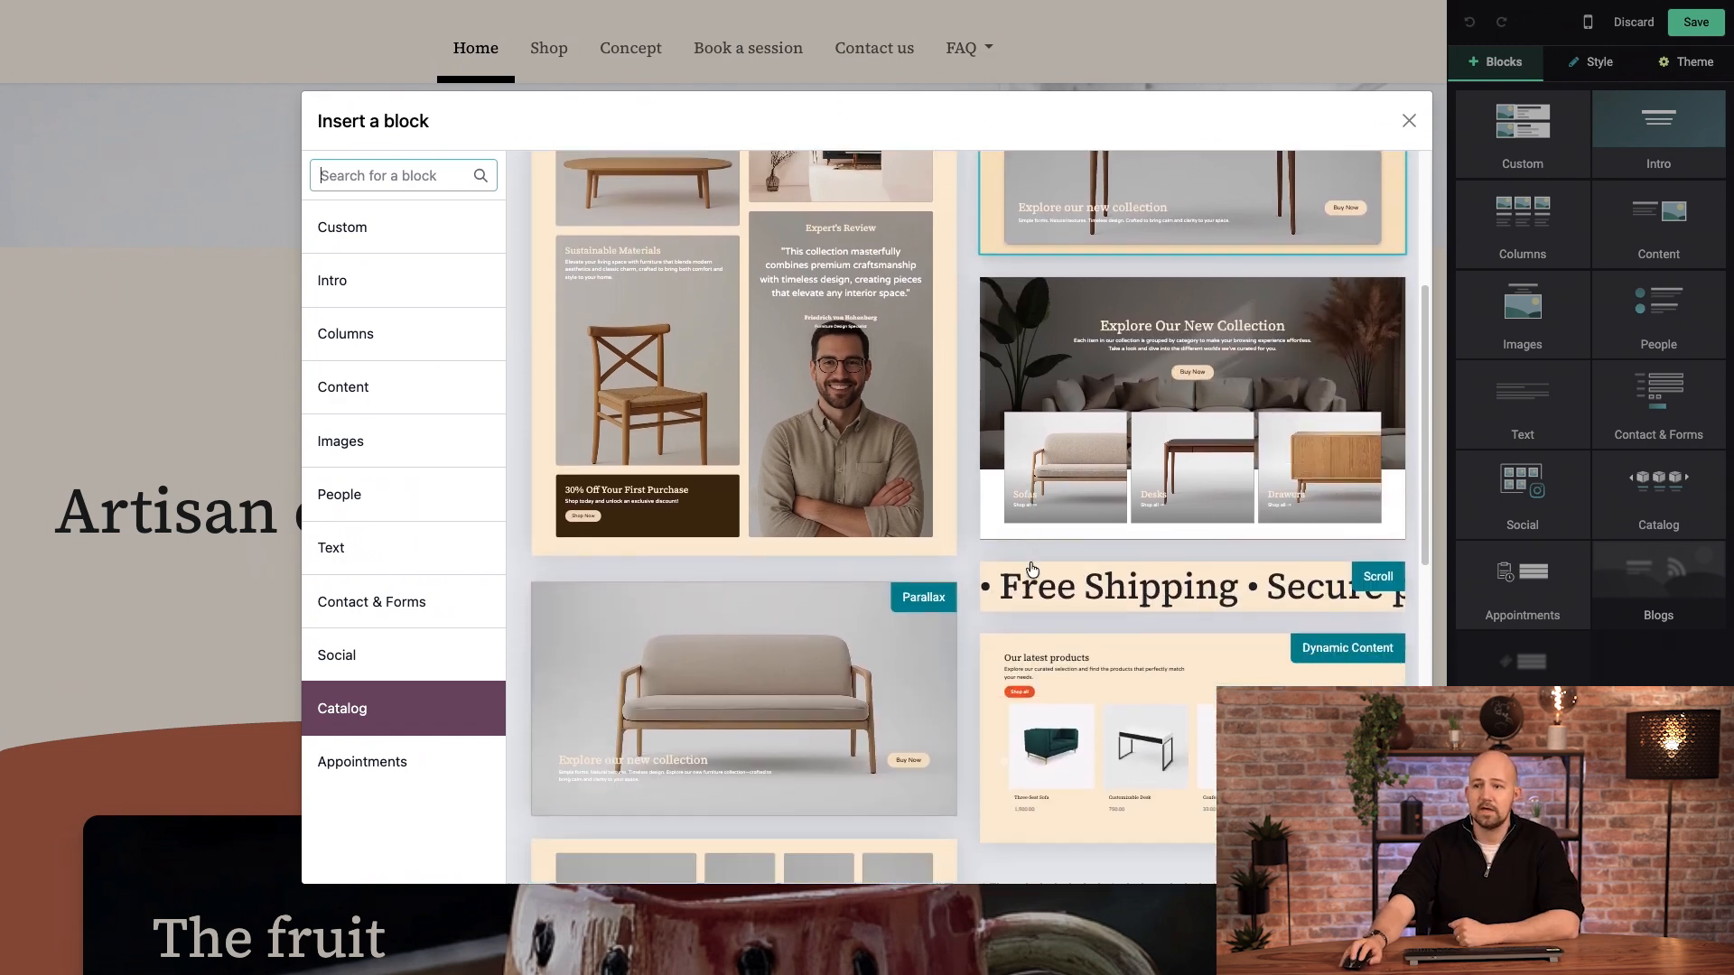
scroll(691, 557, "down", 6)
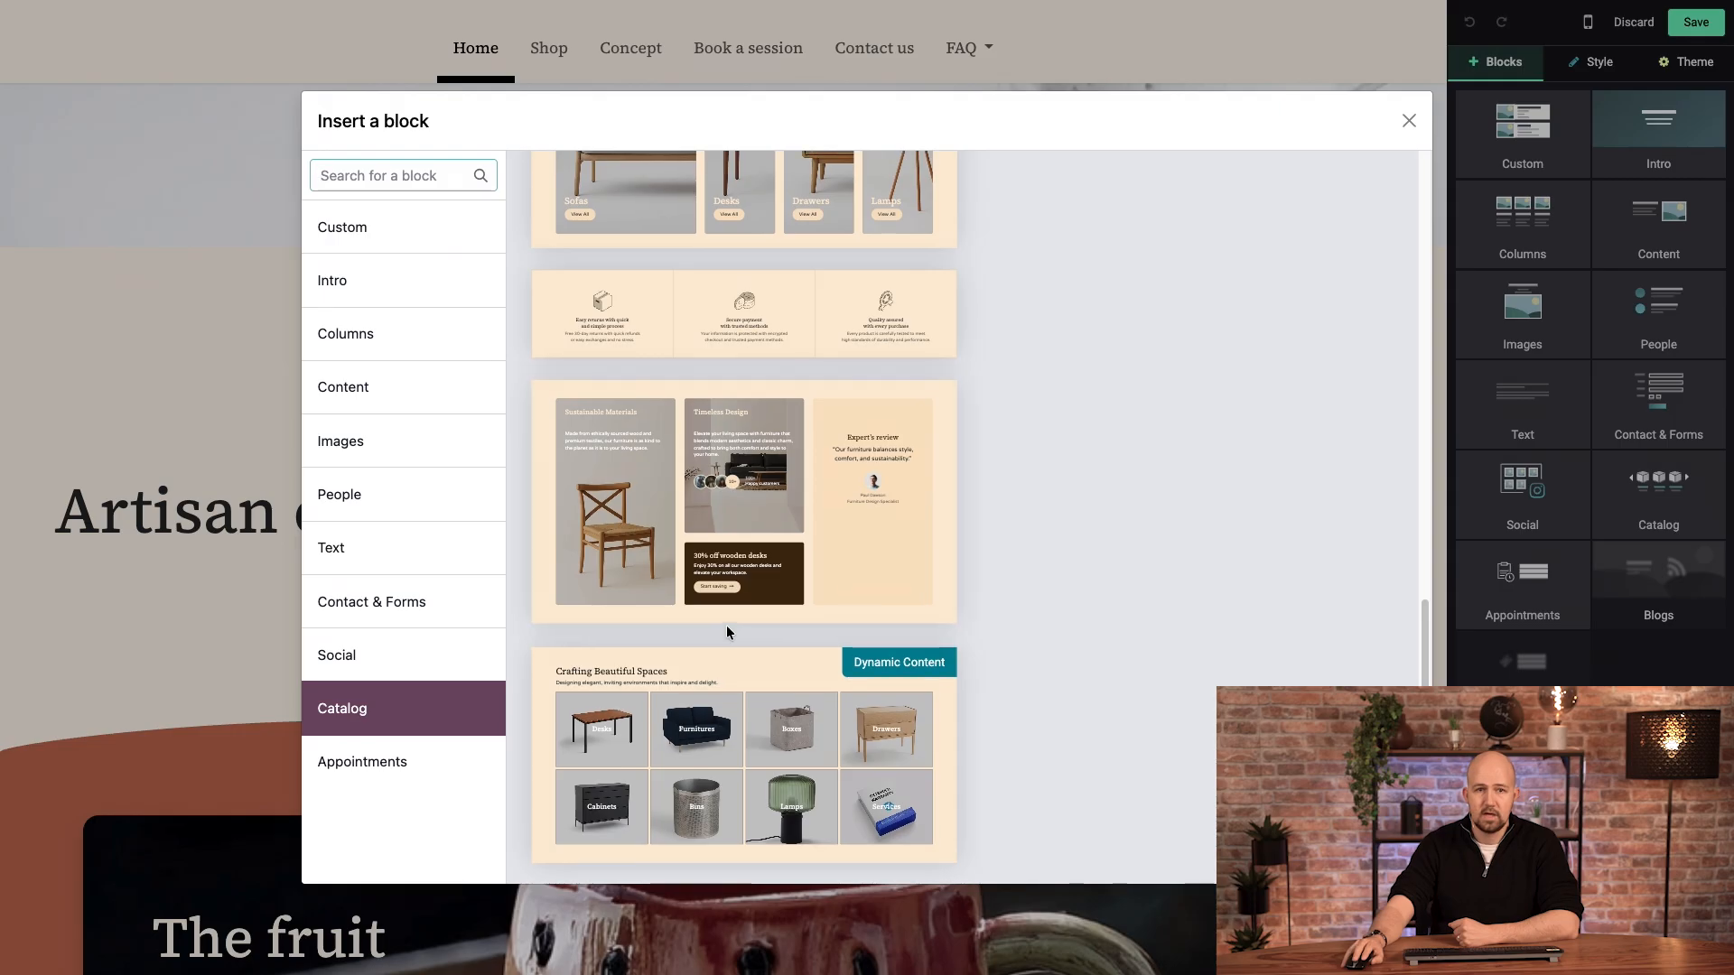
scroll(728, 633, "up", 13)
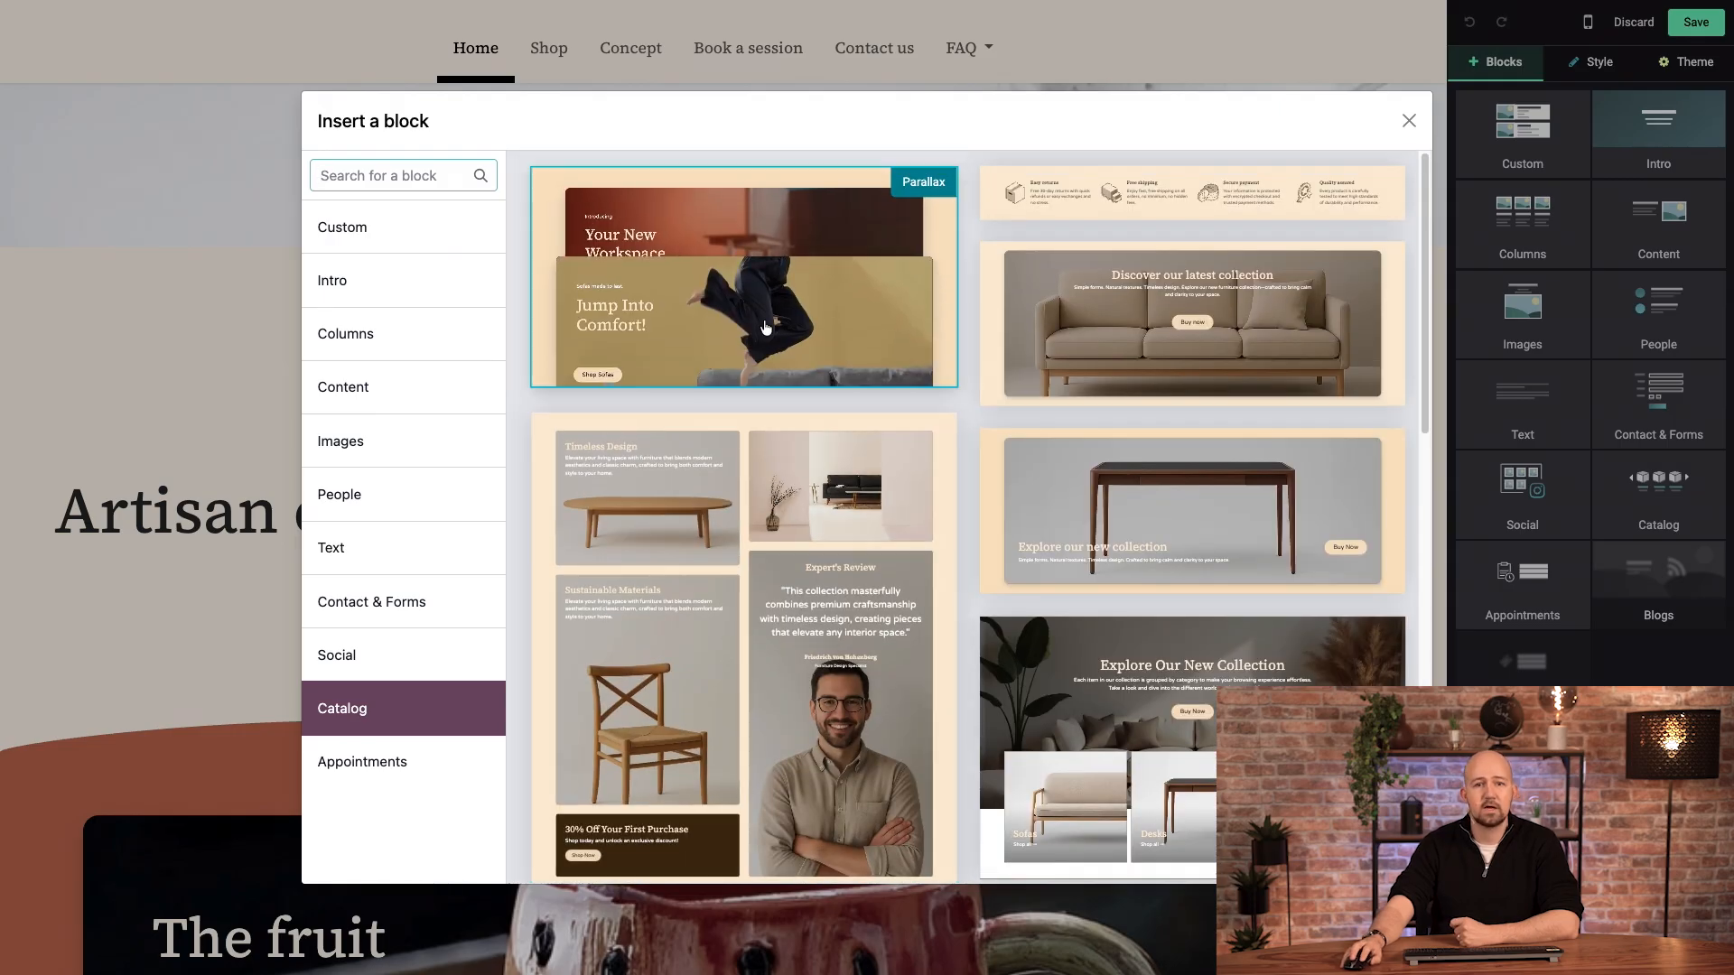
left_click(763, 329)
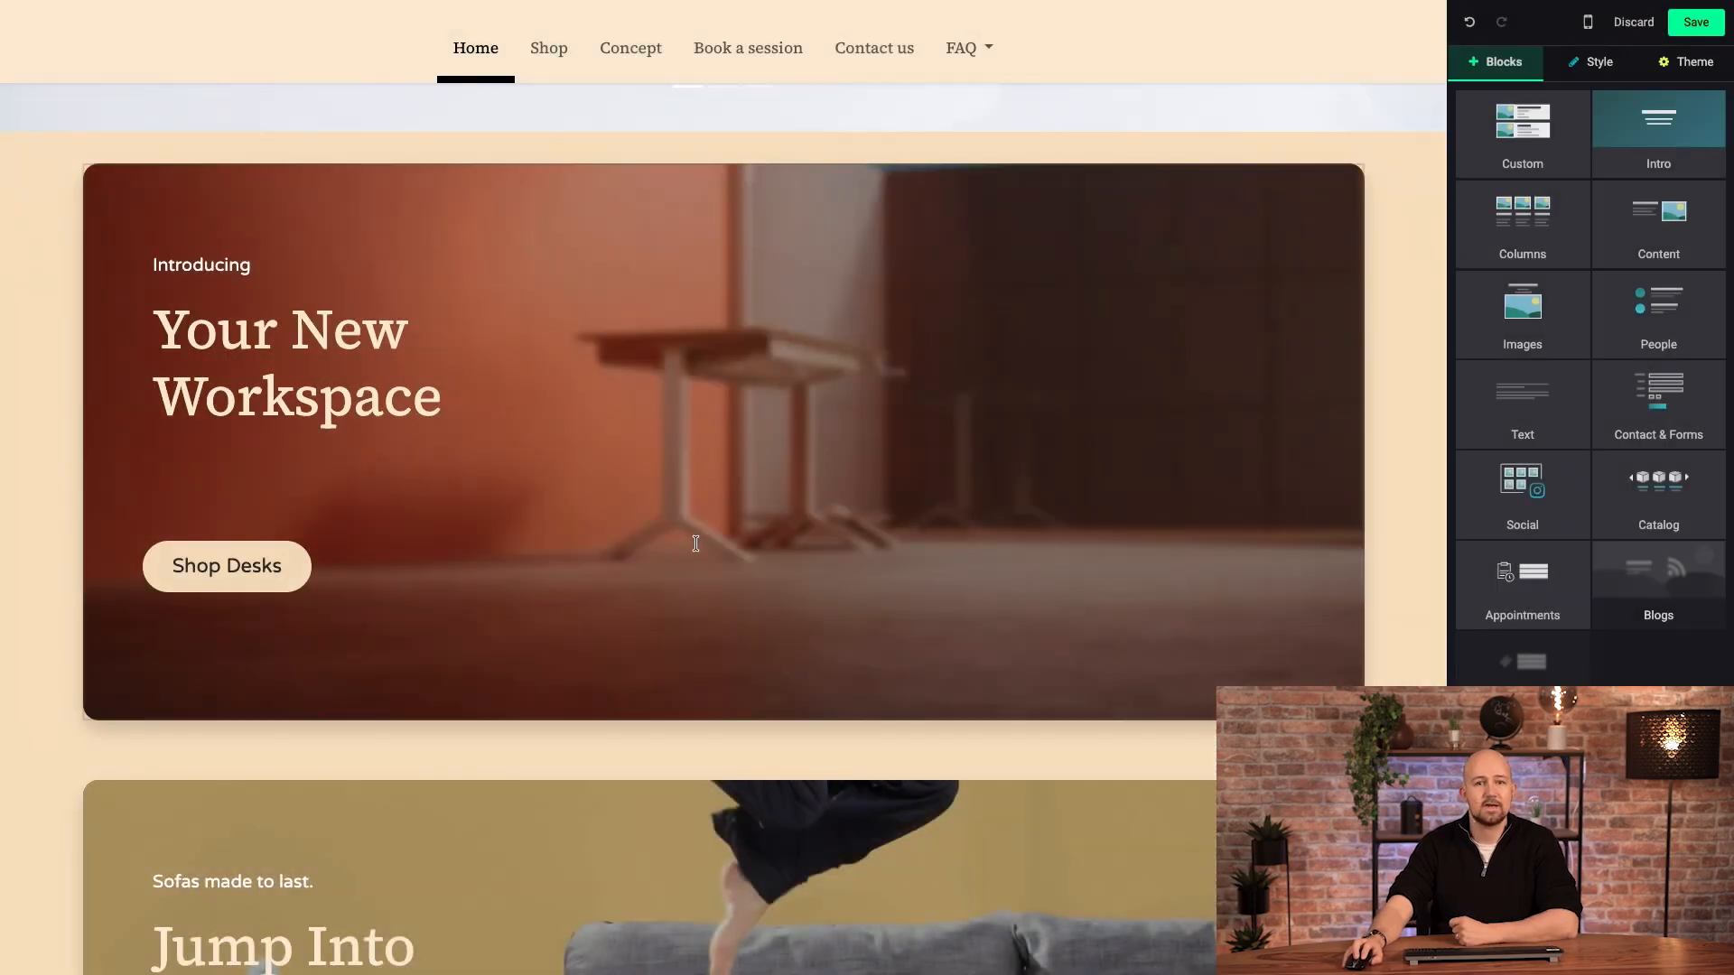
scroll(816, 630, "down", 3)
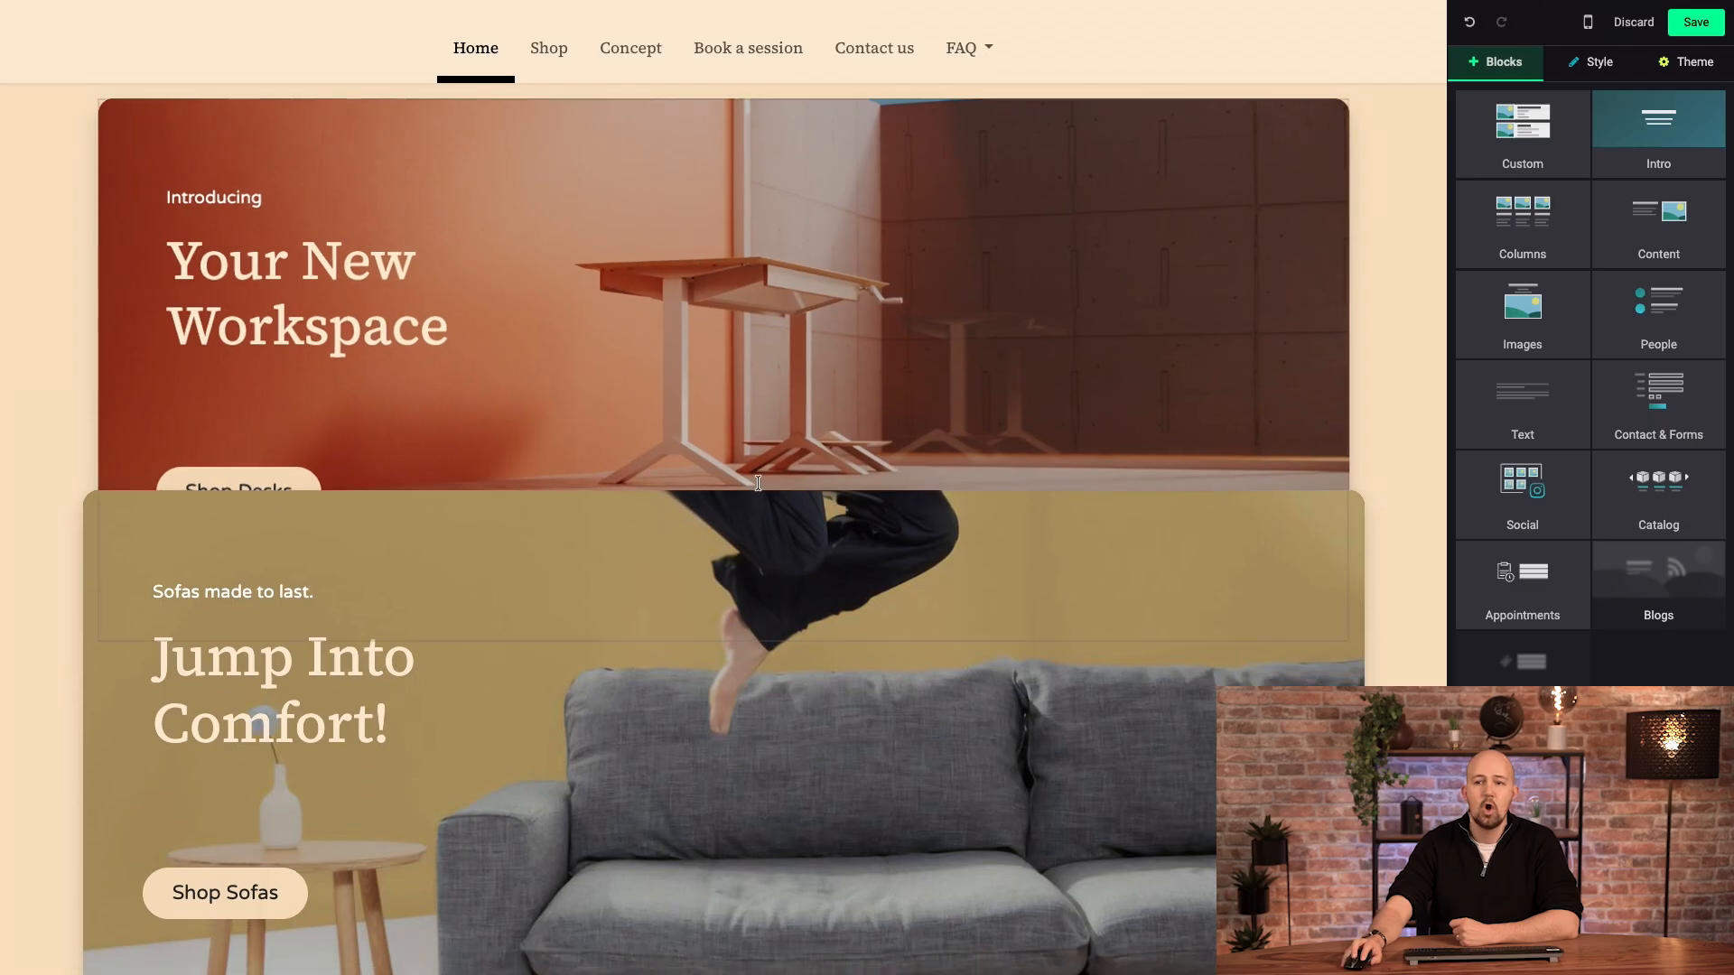
Show the style options of the "Your New Workspace" card, and look over the Home page down to its footer
left_click(760, 412)
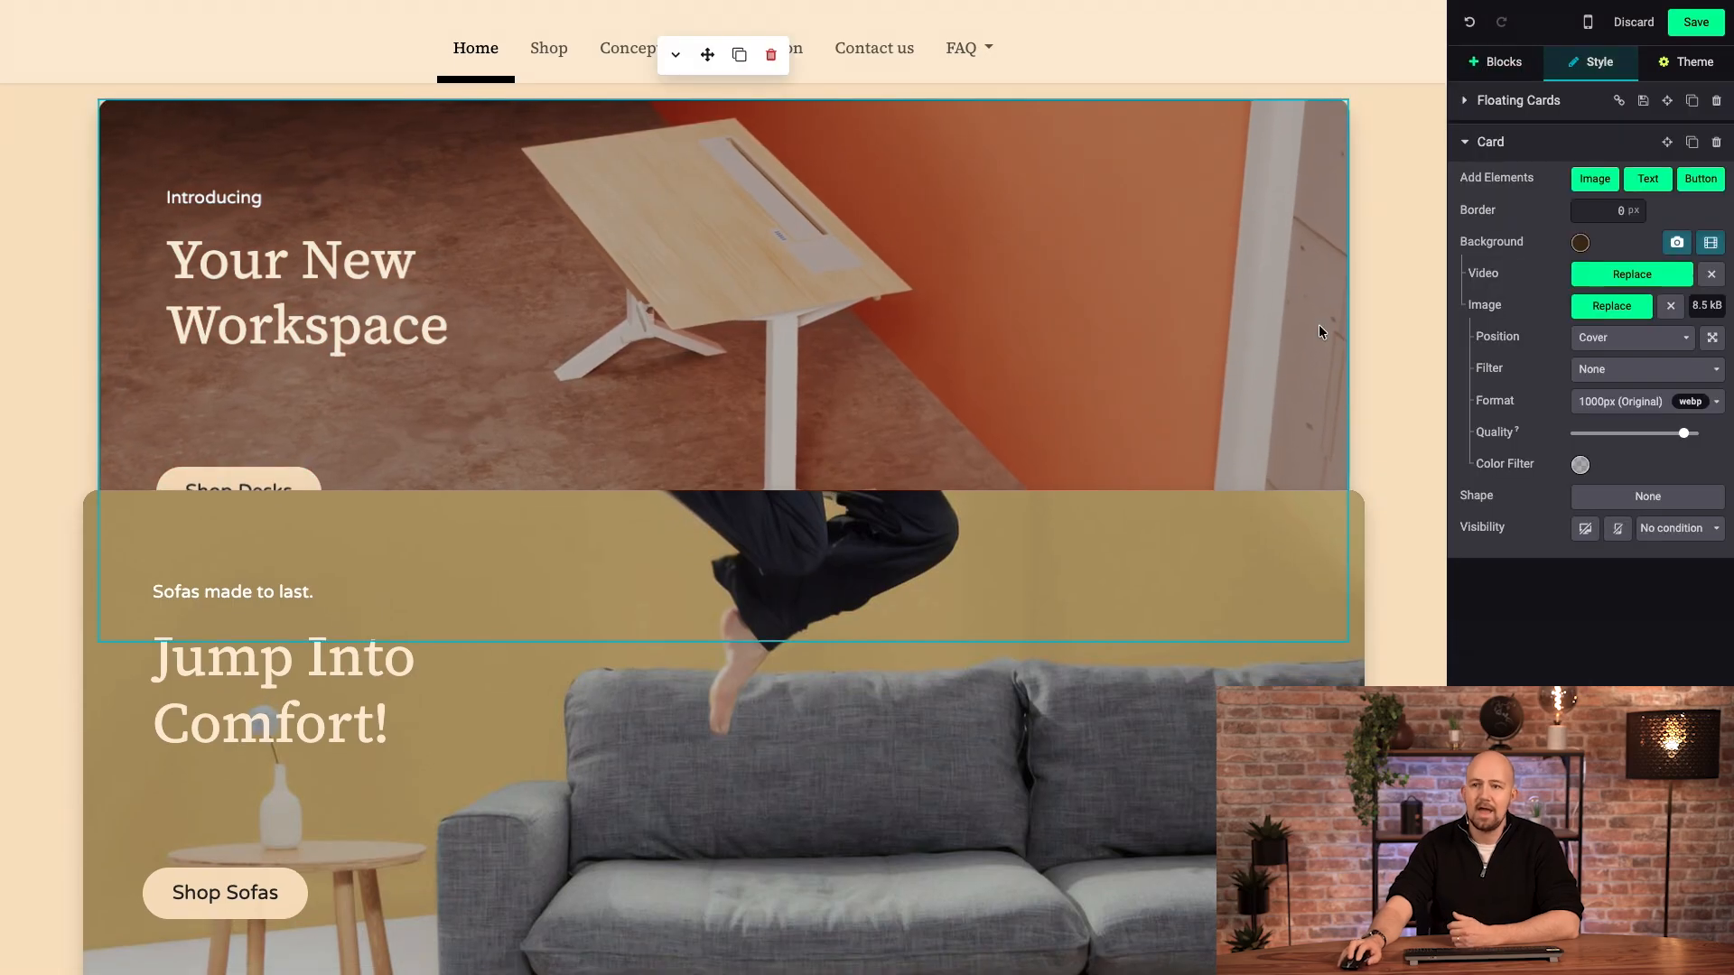
scroll(822, 573, "down", 1)
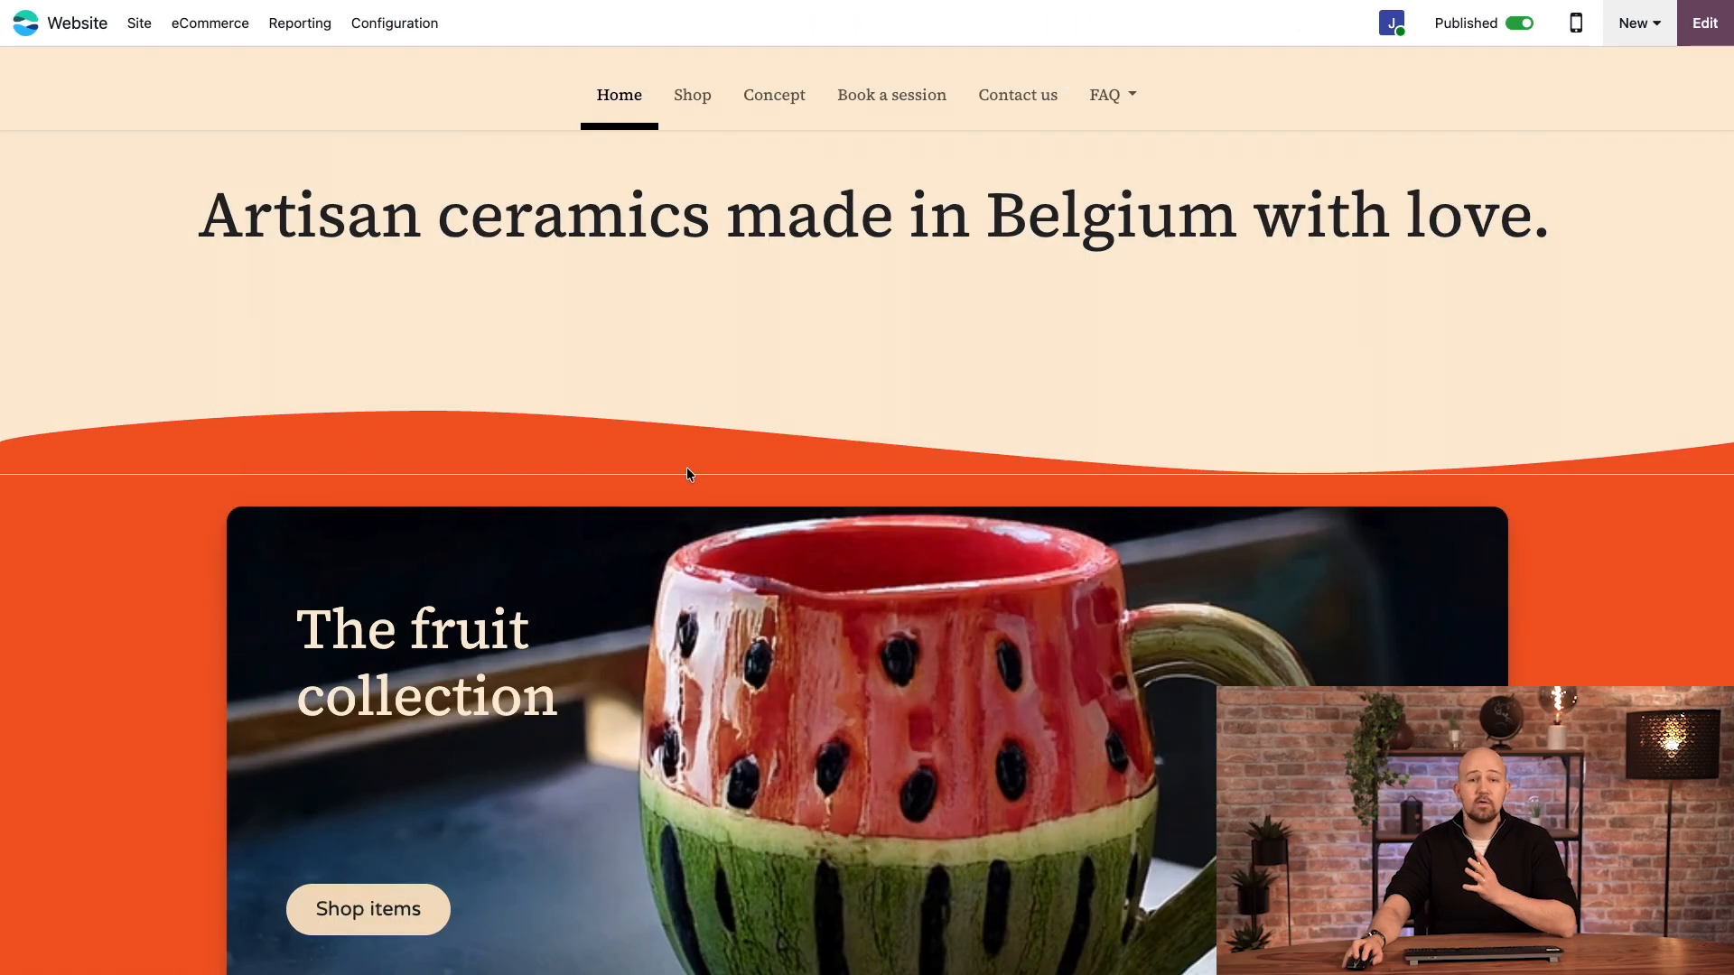
scroll(789, 517, "down", 1)
scroll(790, 516, "down", 15)
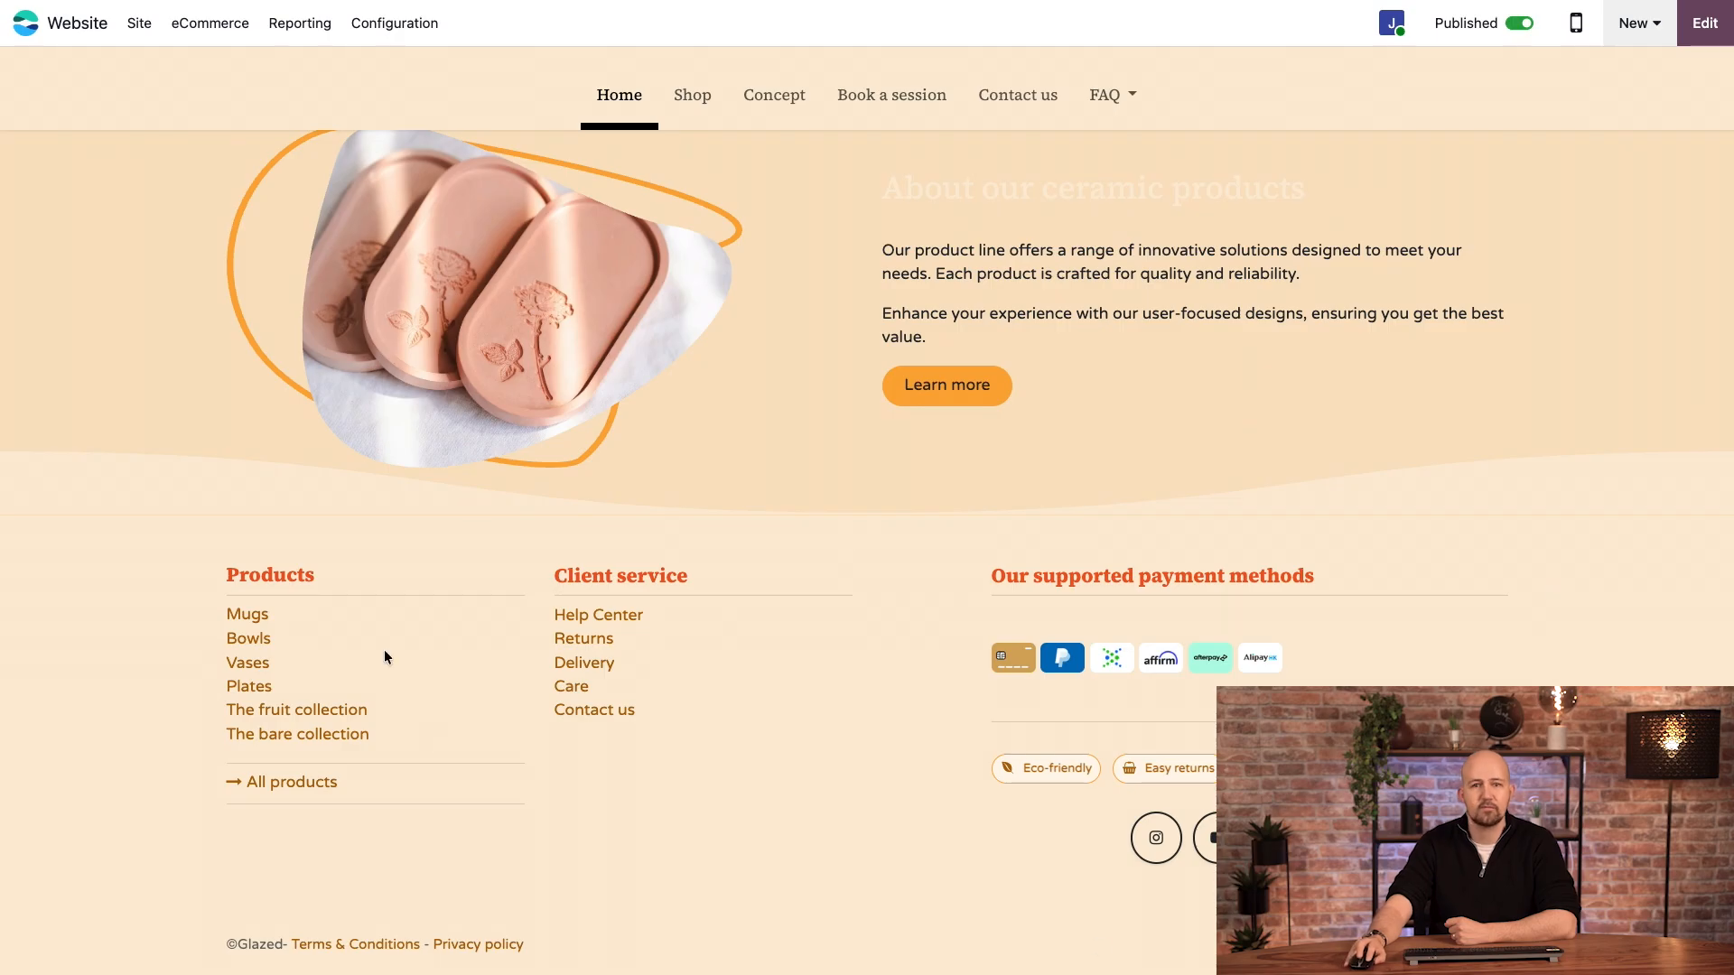
Edit the Home page, select the footer and examine the available footer templates
left_click(1703, 23)
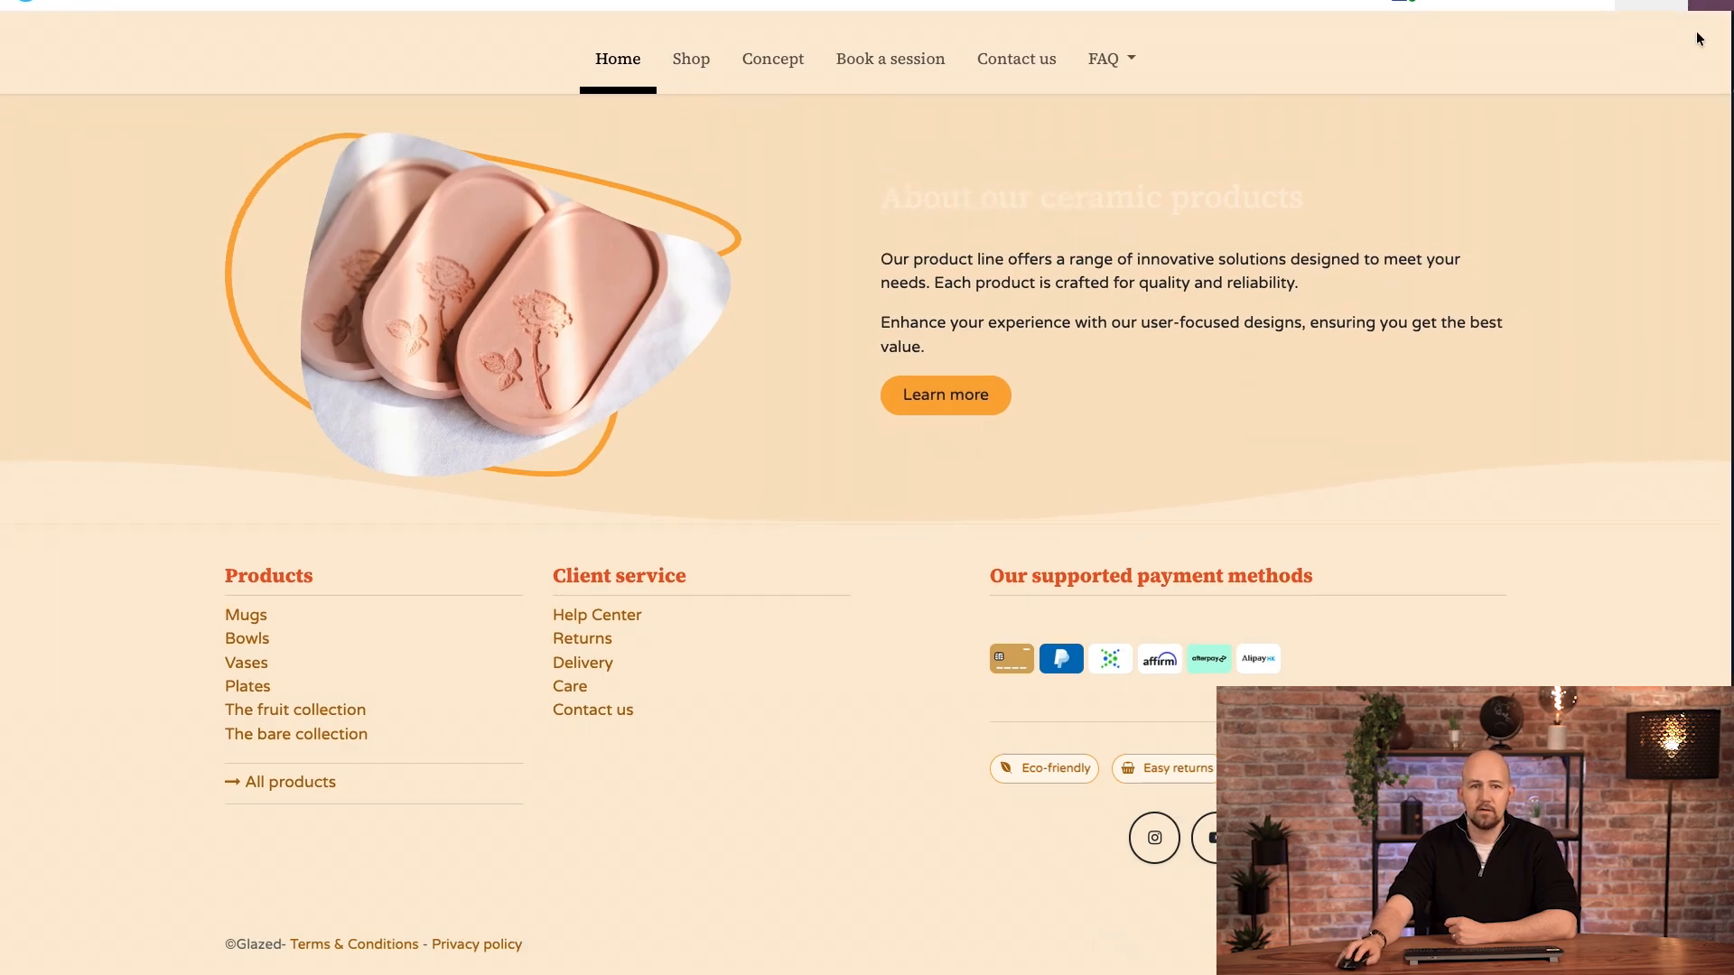
left_click(1579, 80)
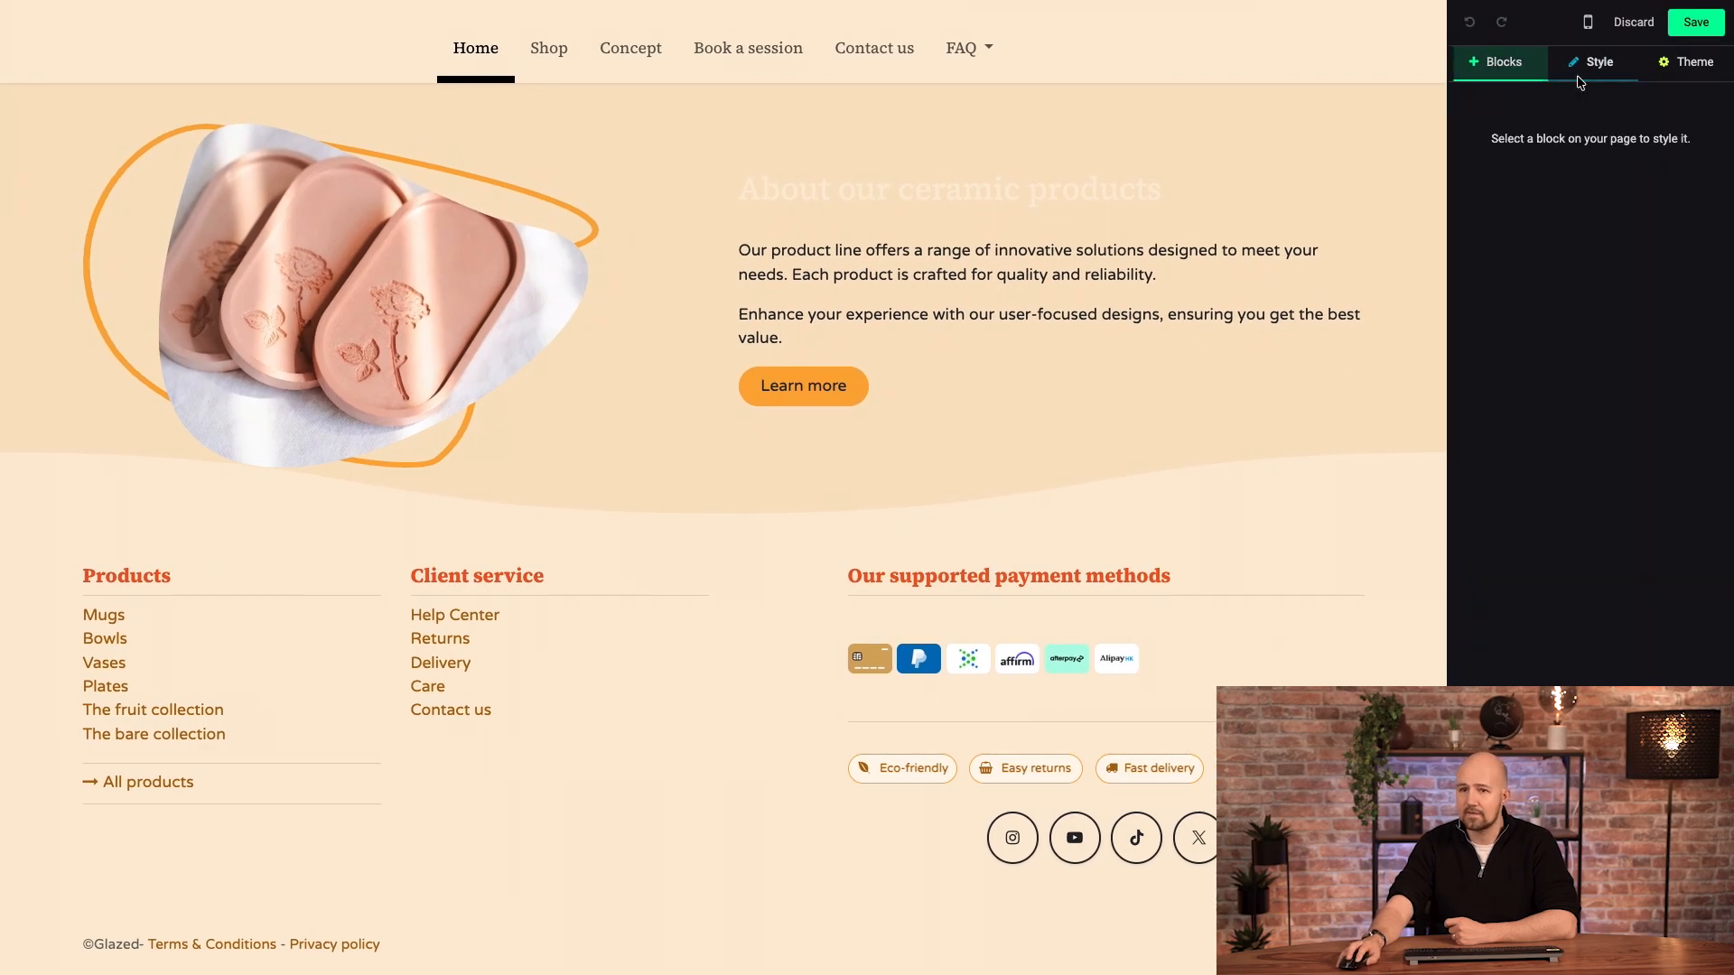
left_click(1287, 529)
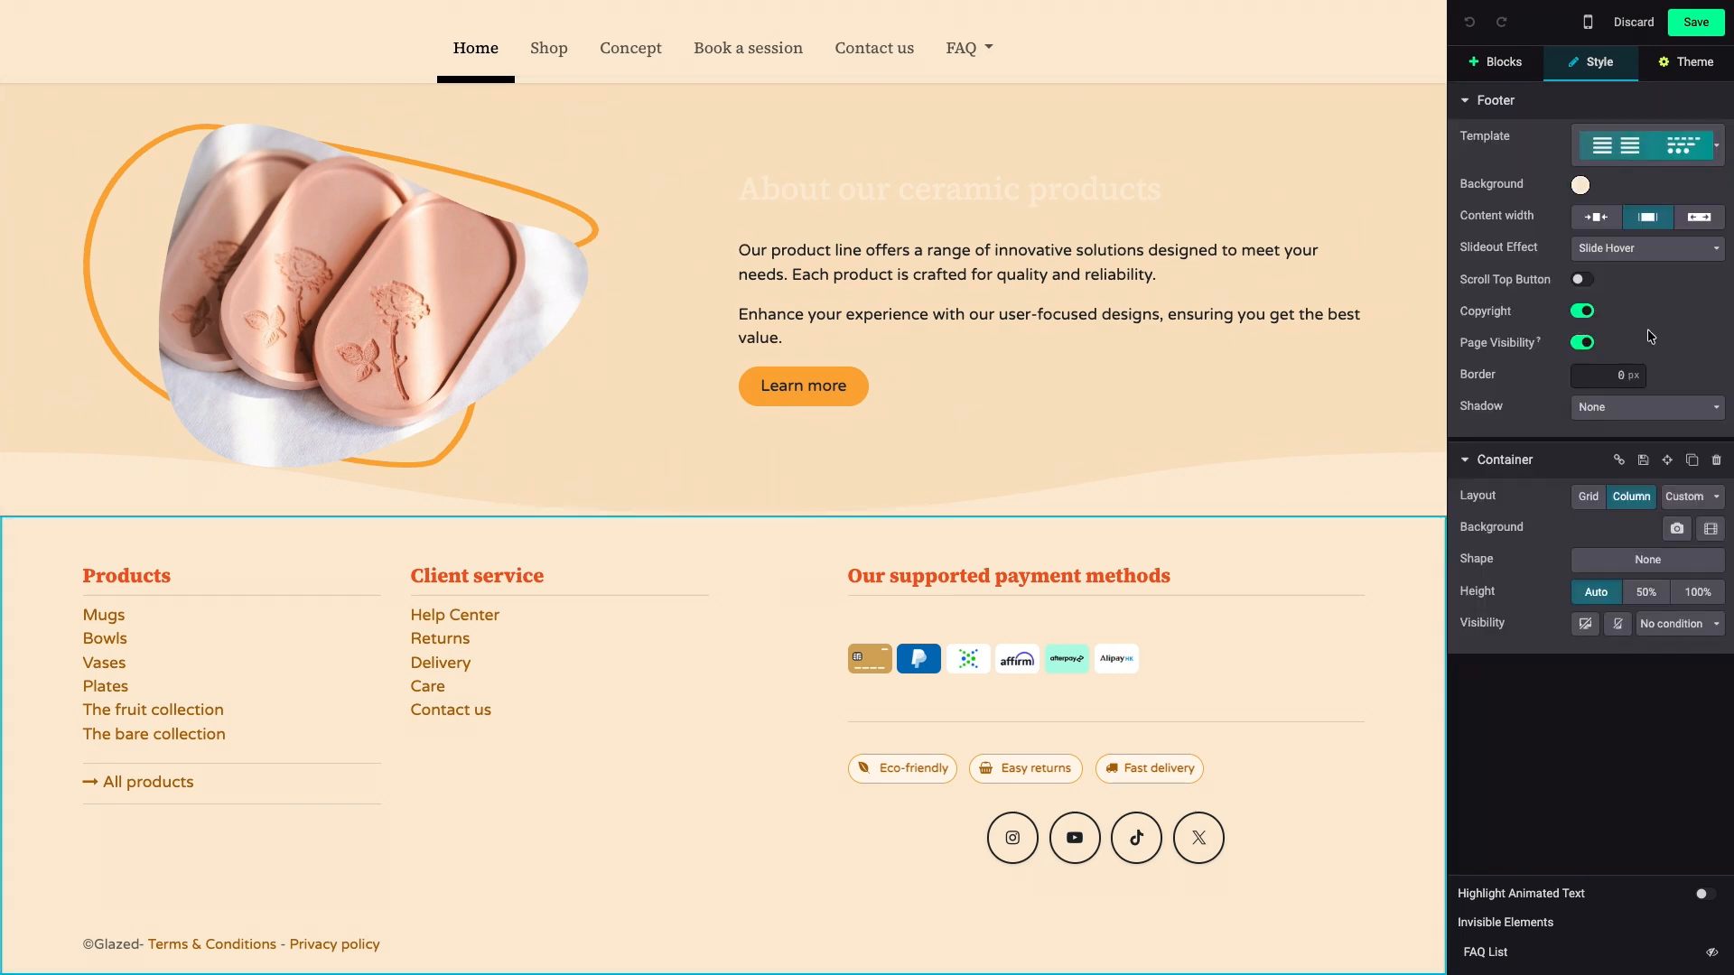
left_click(1628, 149)
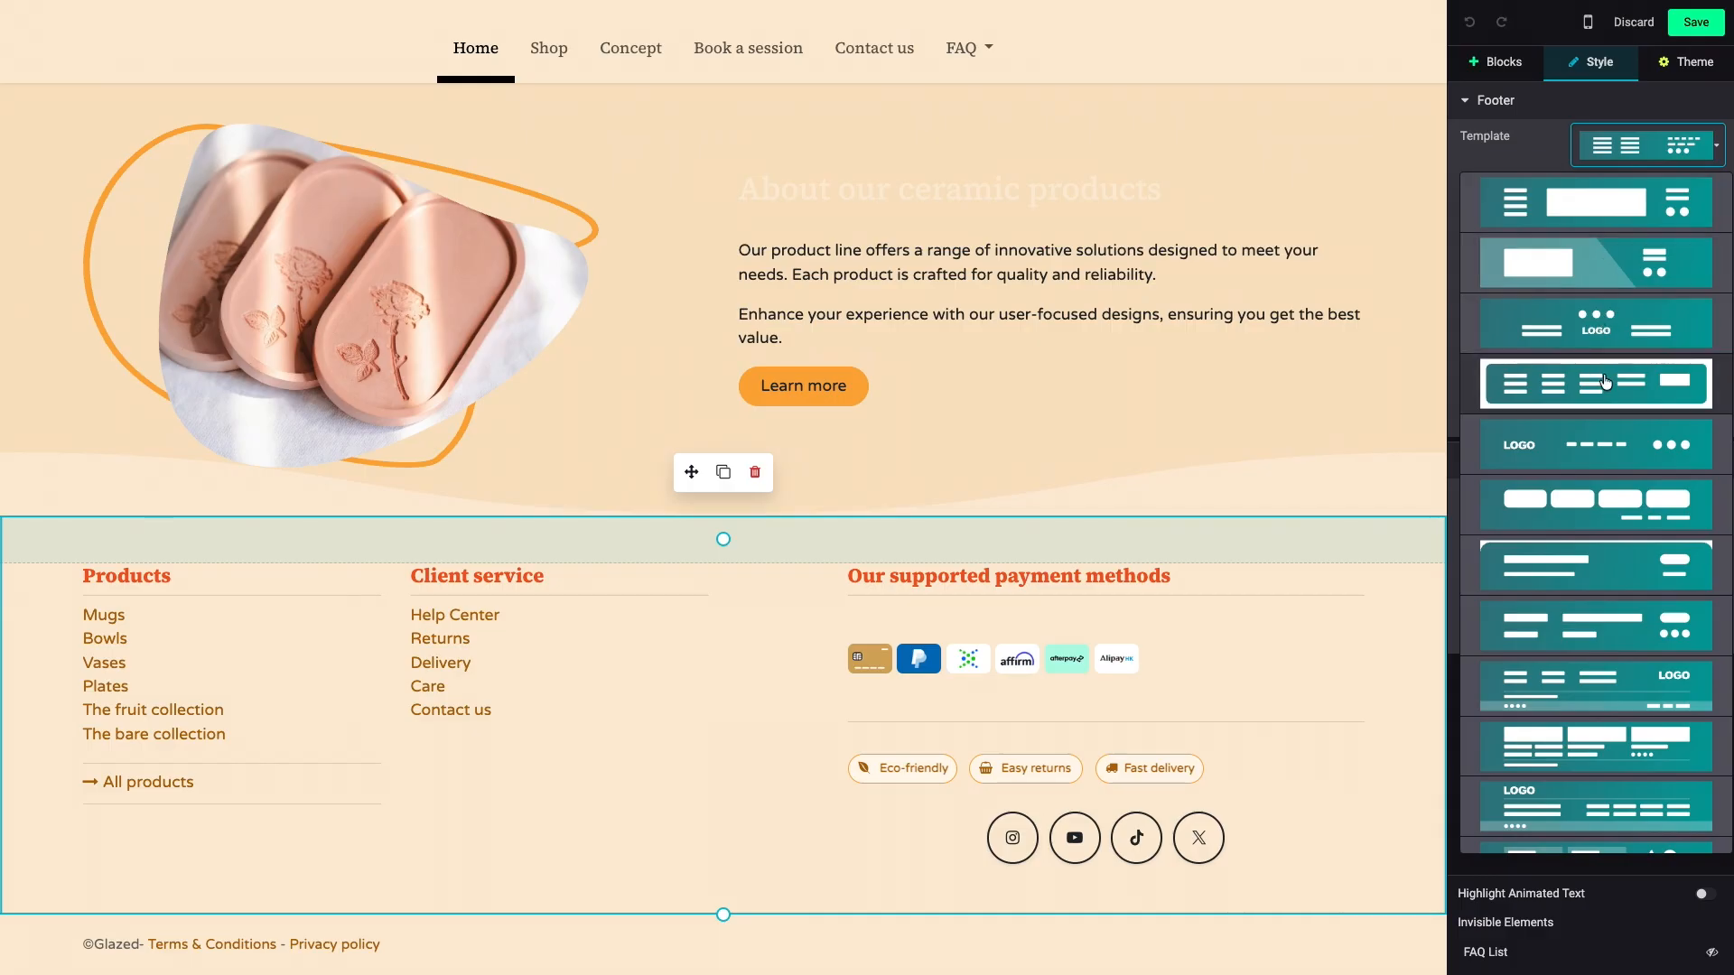
scroll(1605, 381, "down", 1)
scroll(1604, 407, "down", 2)
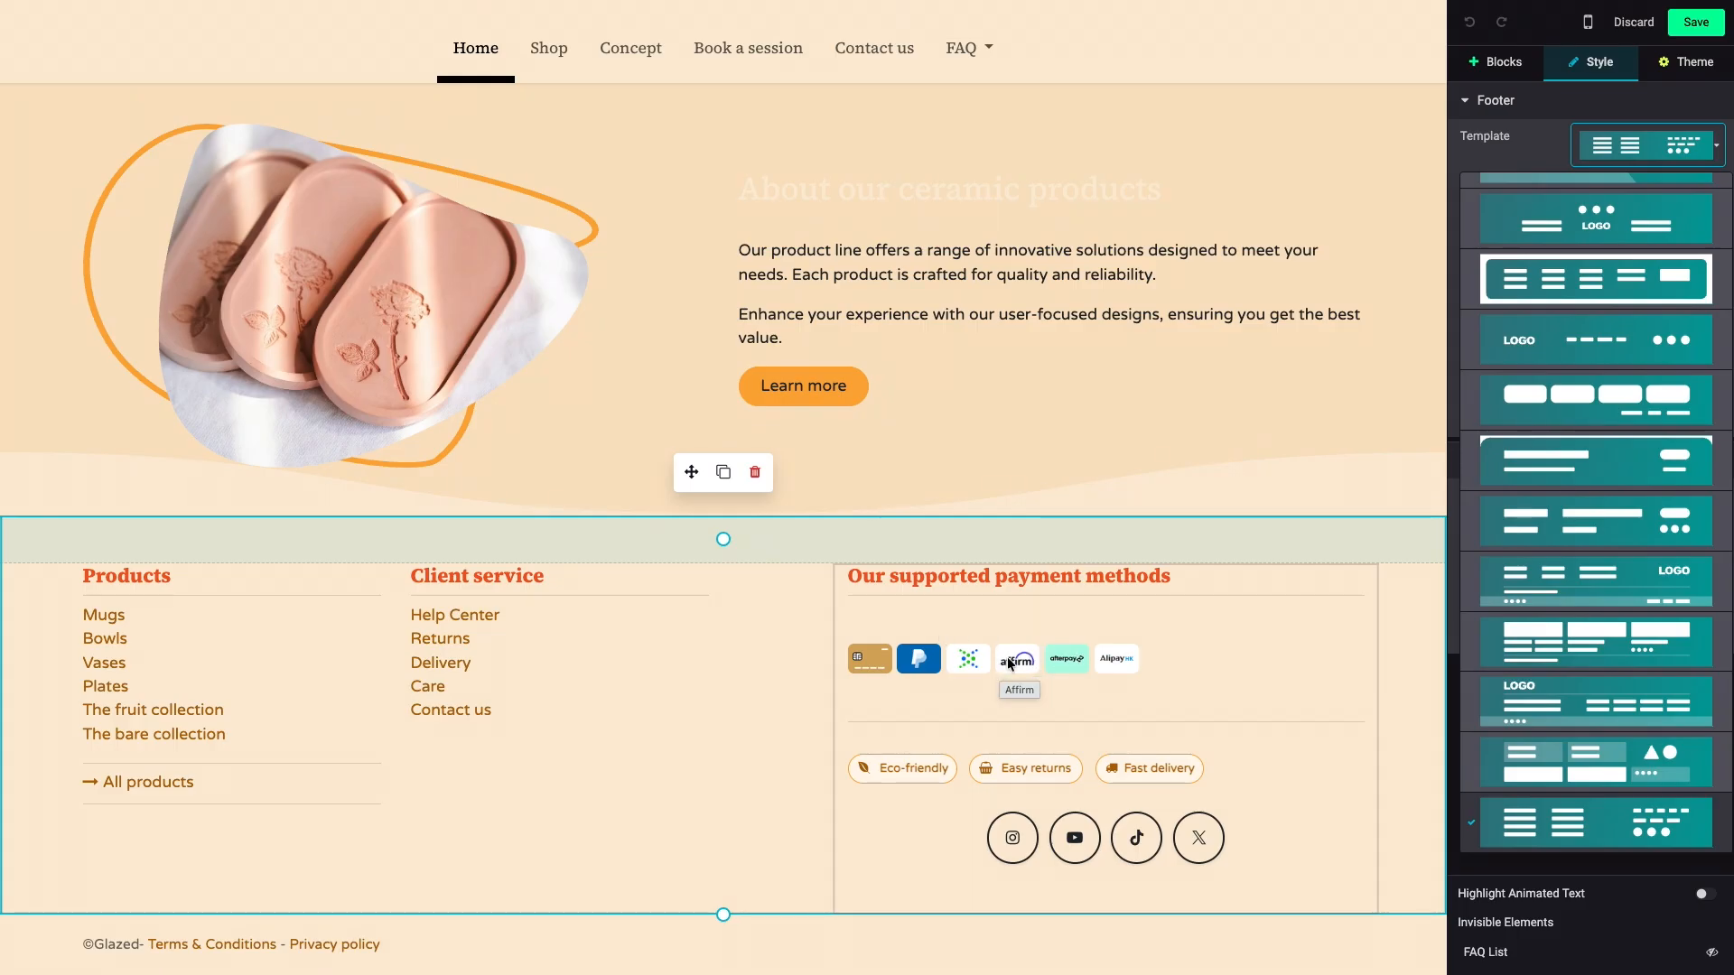
Find the Supported Payment Methods block among the inner content blocks and place it in the footer's payment methods column
scroll(991, 656, "up", 5)
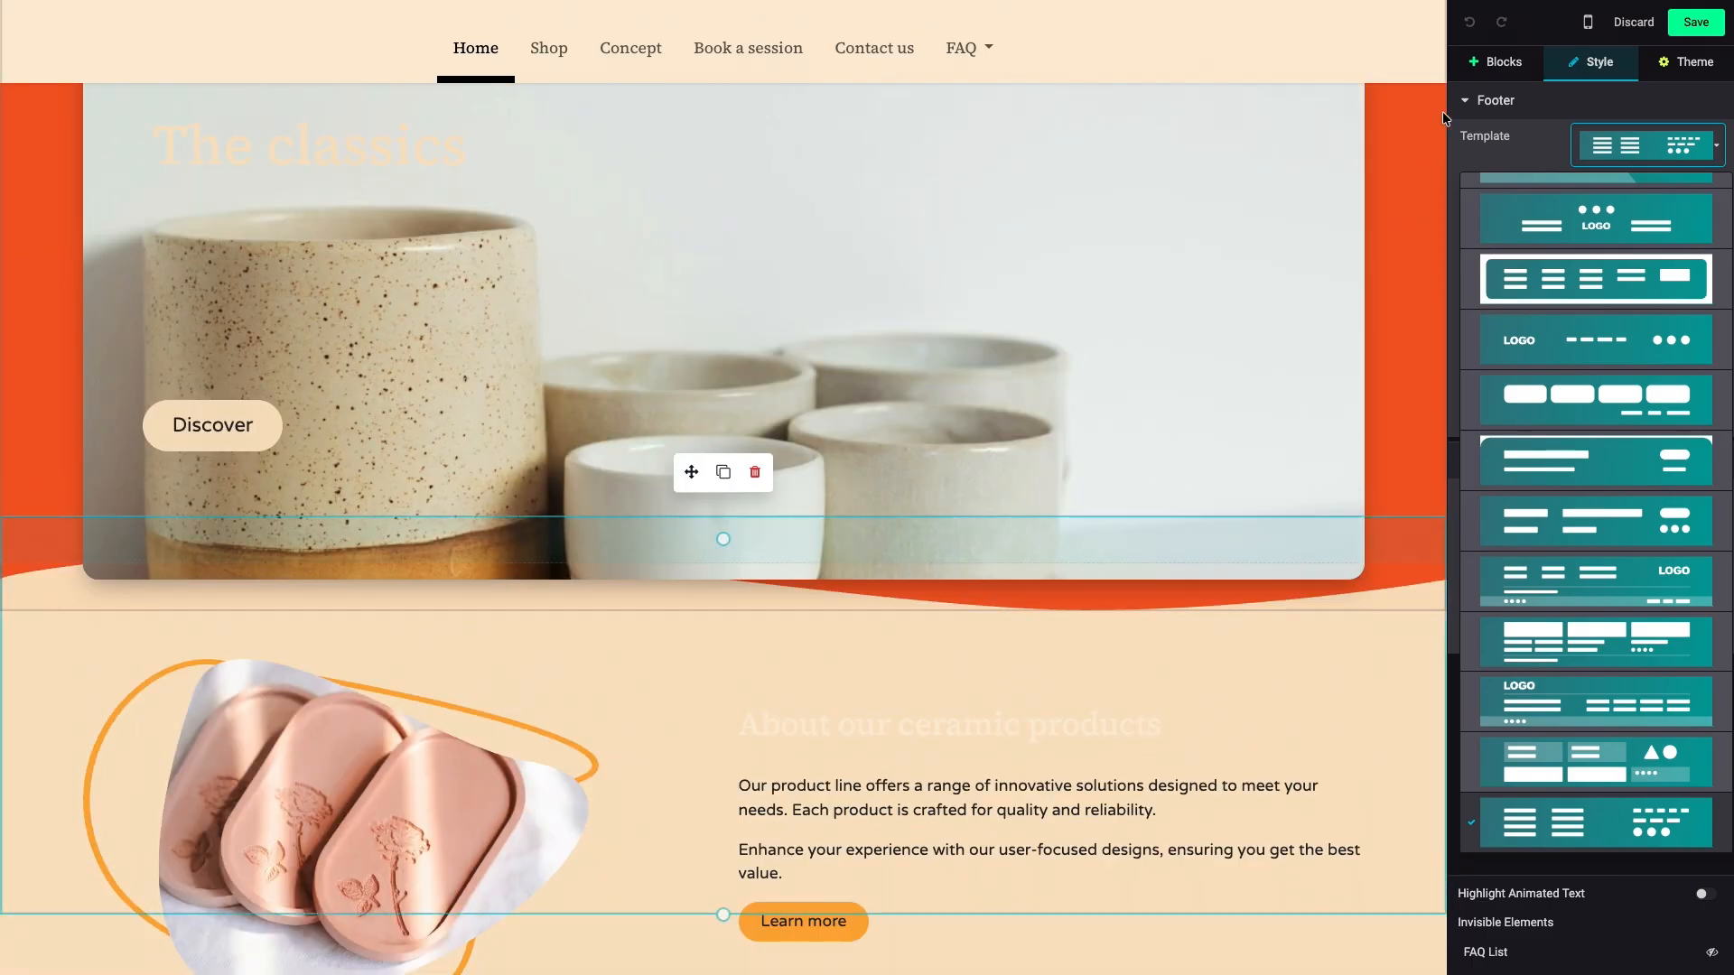
left_click(1484, 63)
left_click(1484, 63)
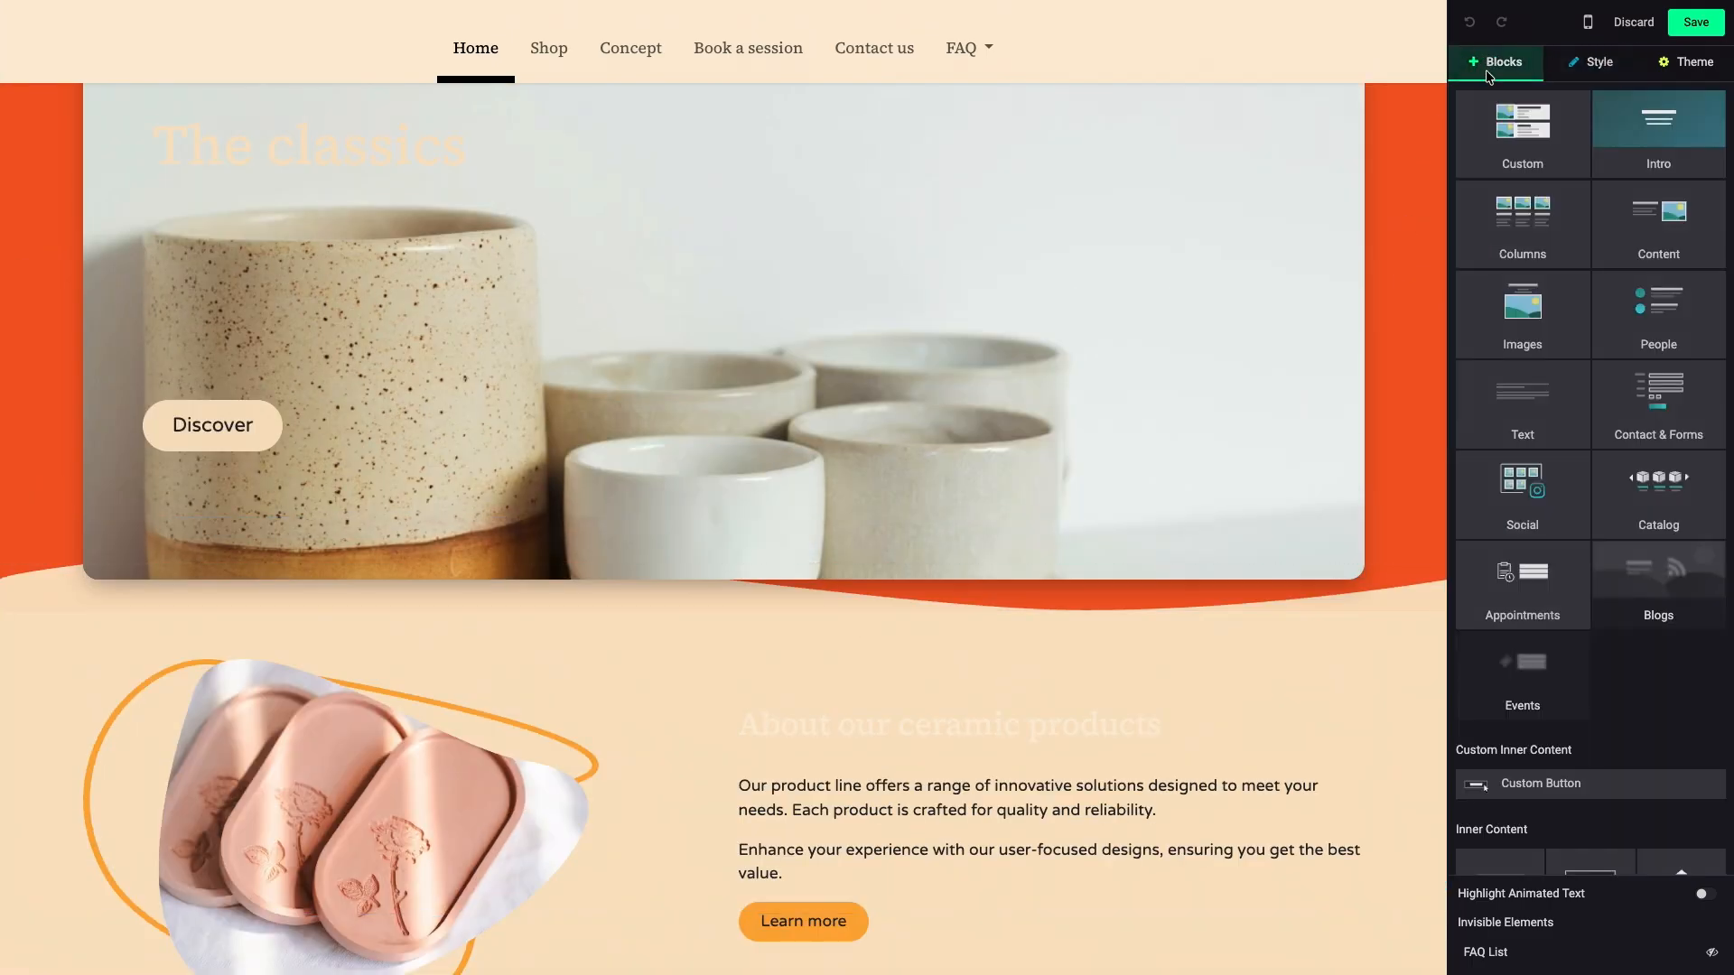
scroll(1575, 578, "down", 8)
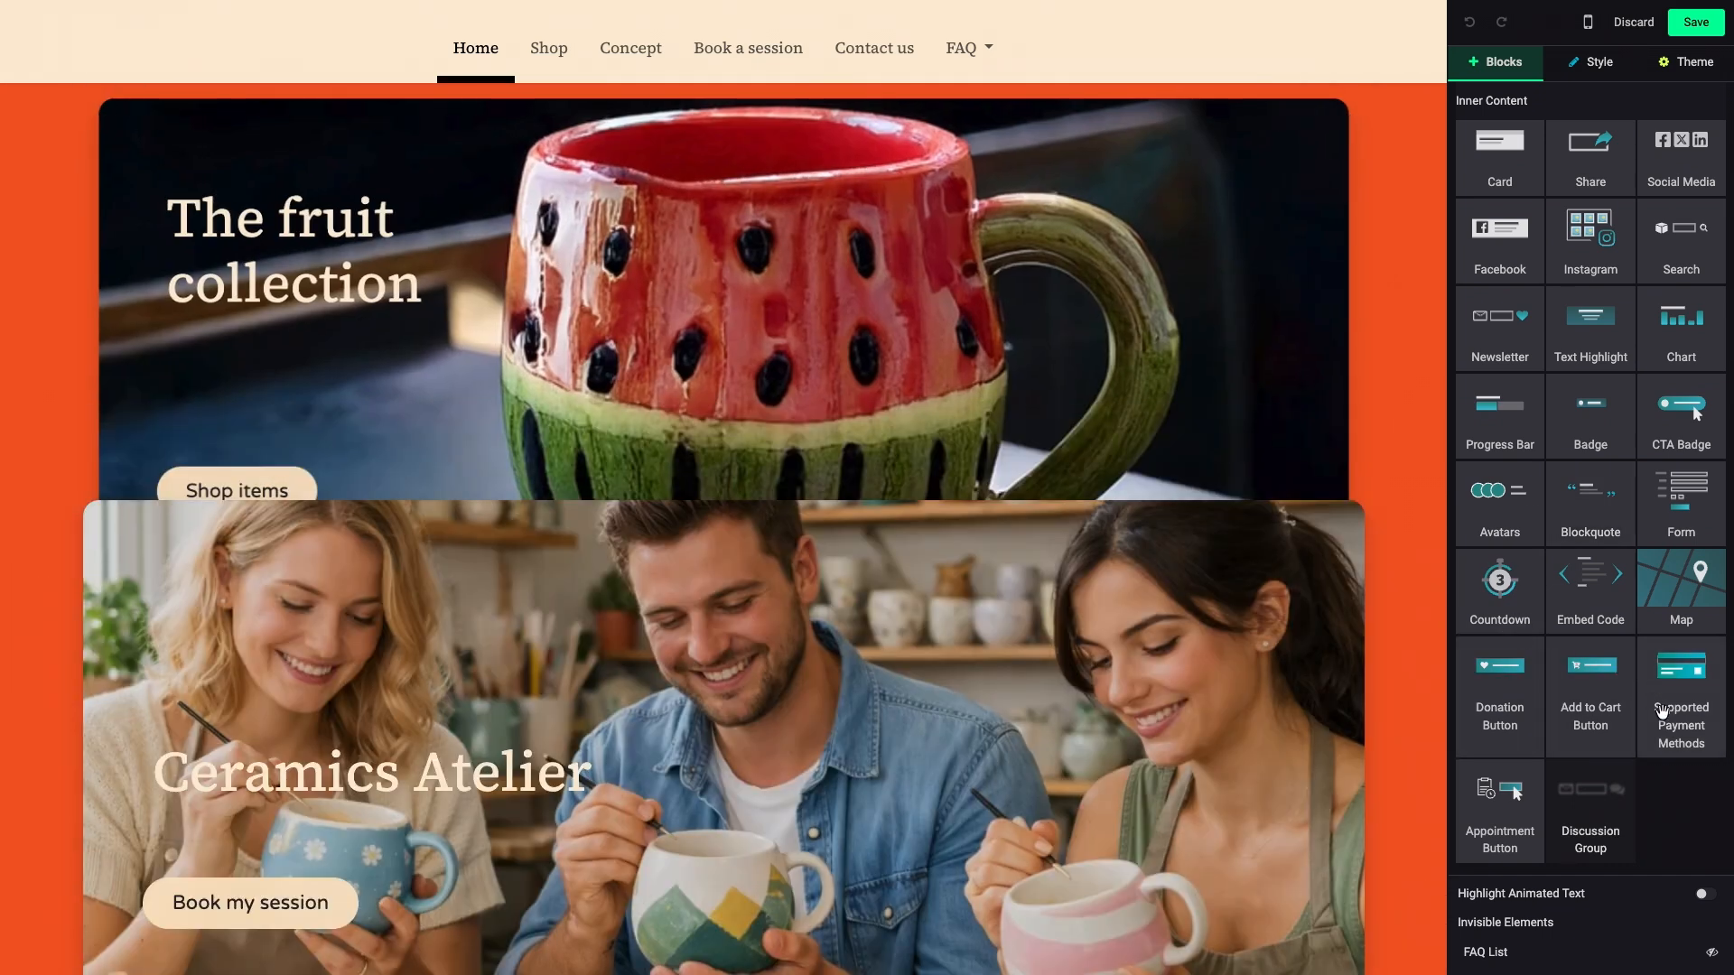
scroll(1010, 544, "up", 5)
scroll(1010, 544, "up", 5)
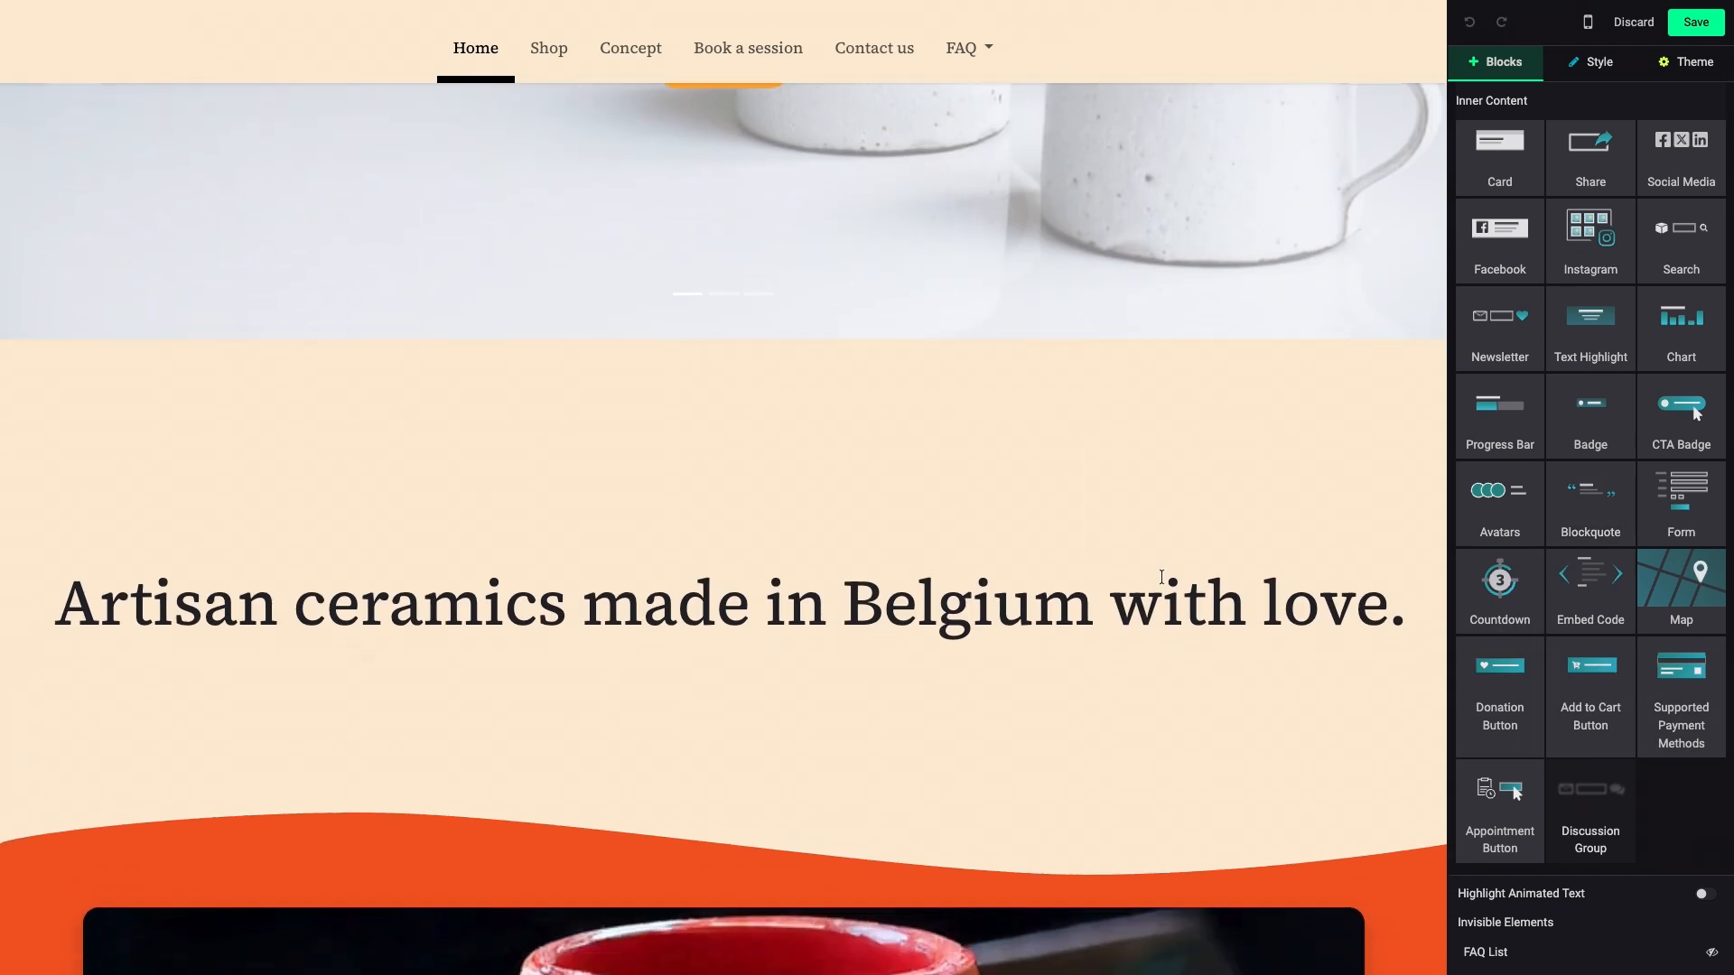
scroll(1163, 583, "down", 10)
scroll(1163, 583, "down", 5)
left_click_drag(1681, 700, 1022, 673)
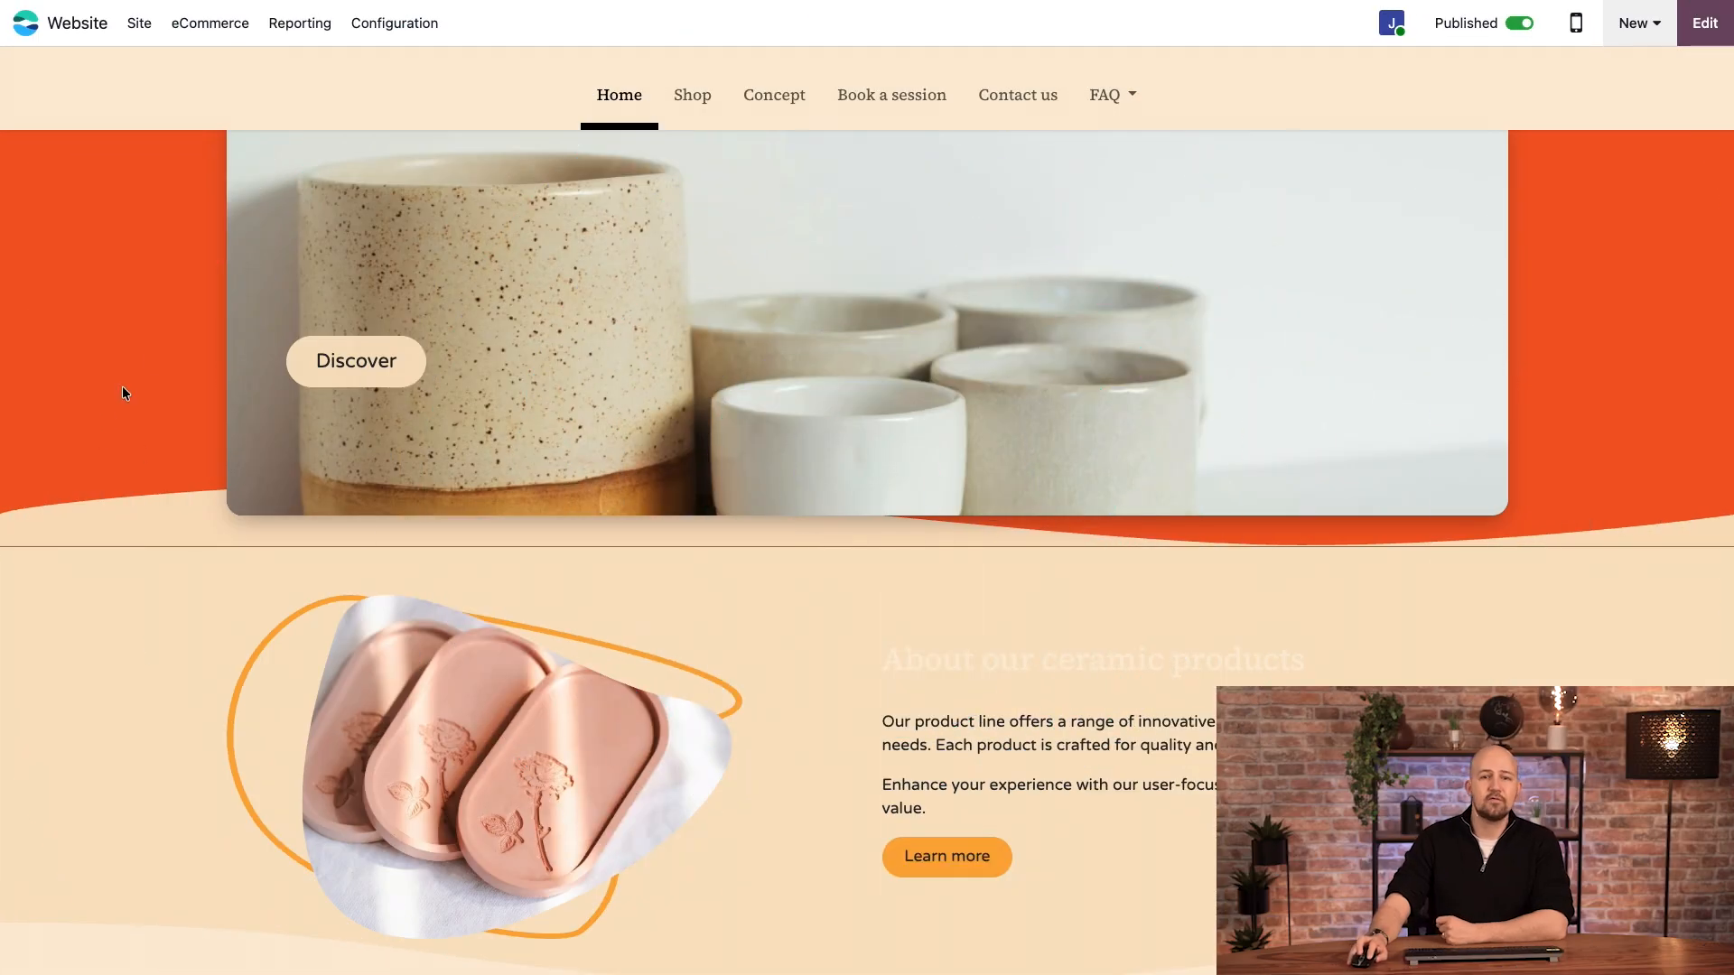
Open the Color attribute from the eCommerce product attributes and examine its list of values
left_click(232, 28)
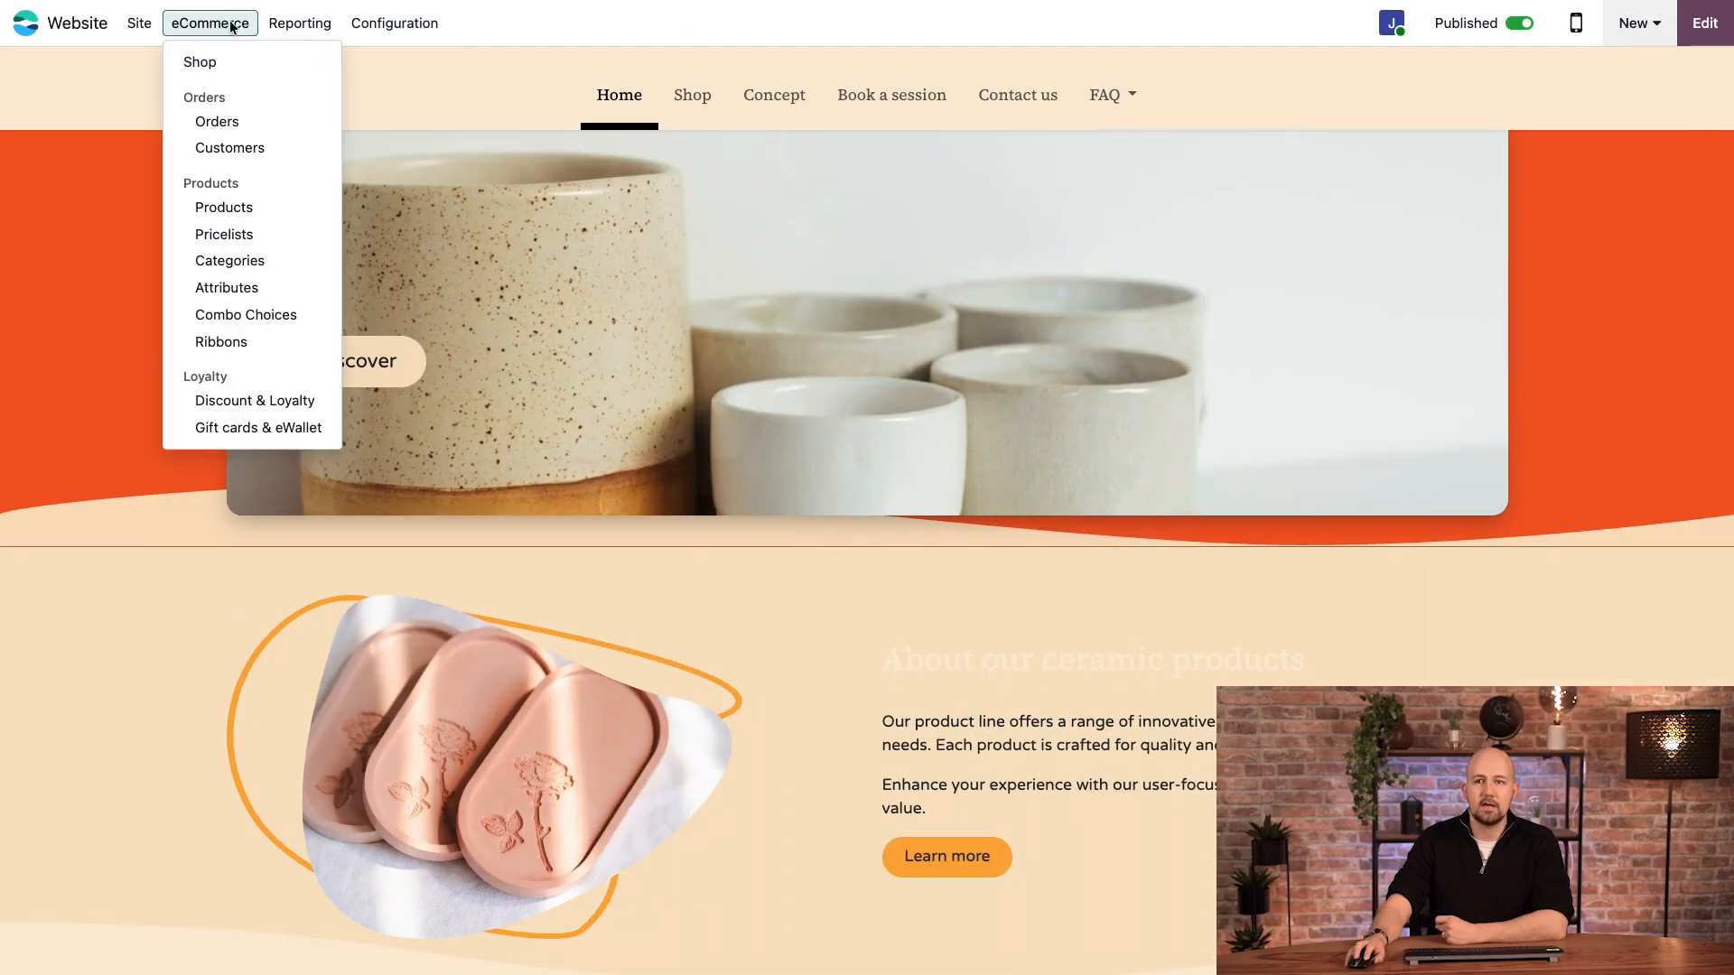
left_click(226, 289)
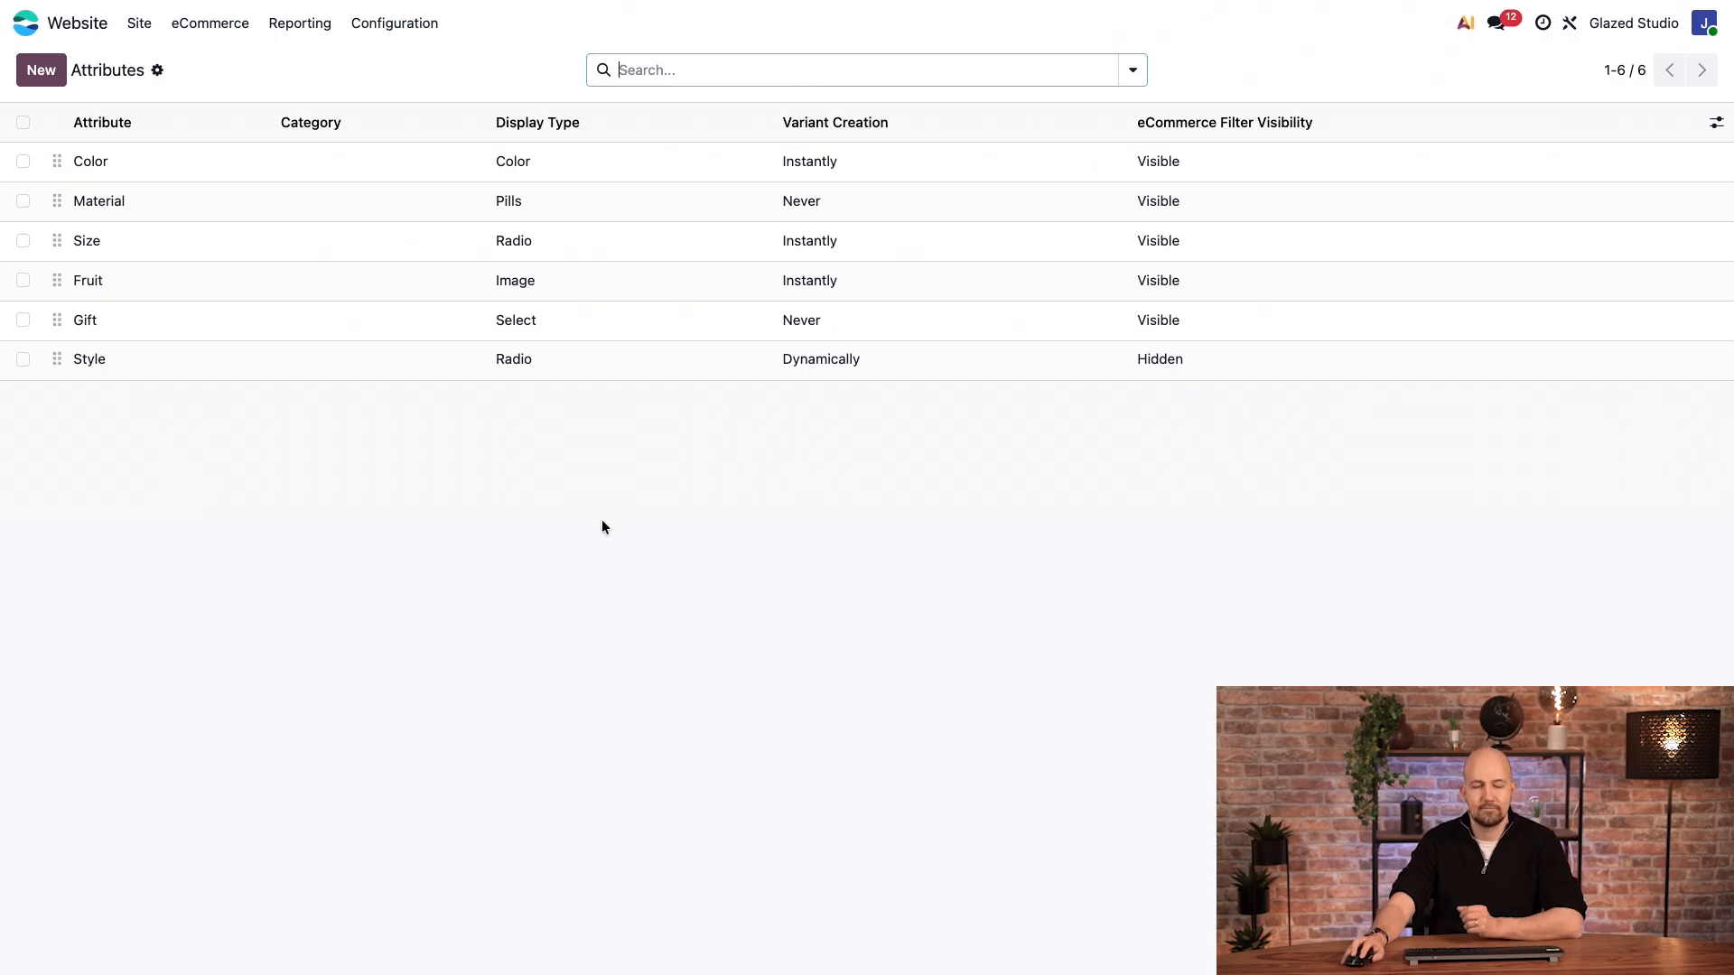
left_click(161, 172)
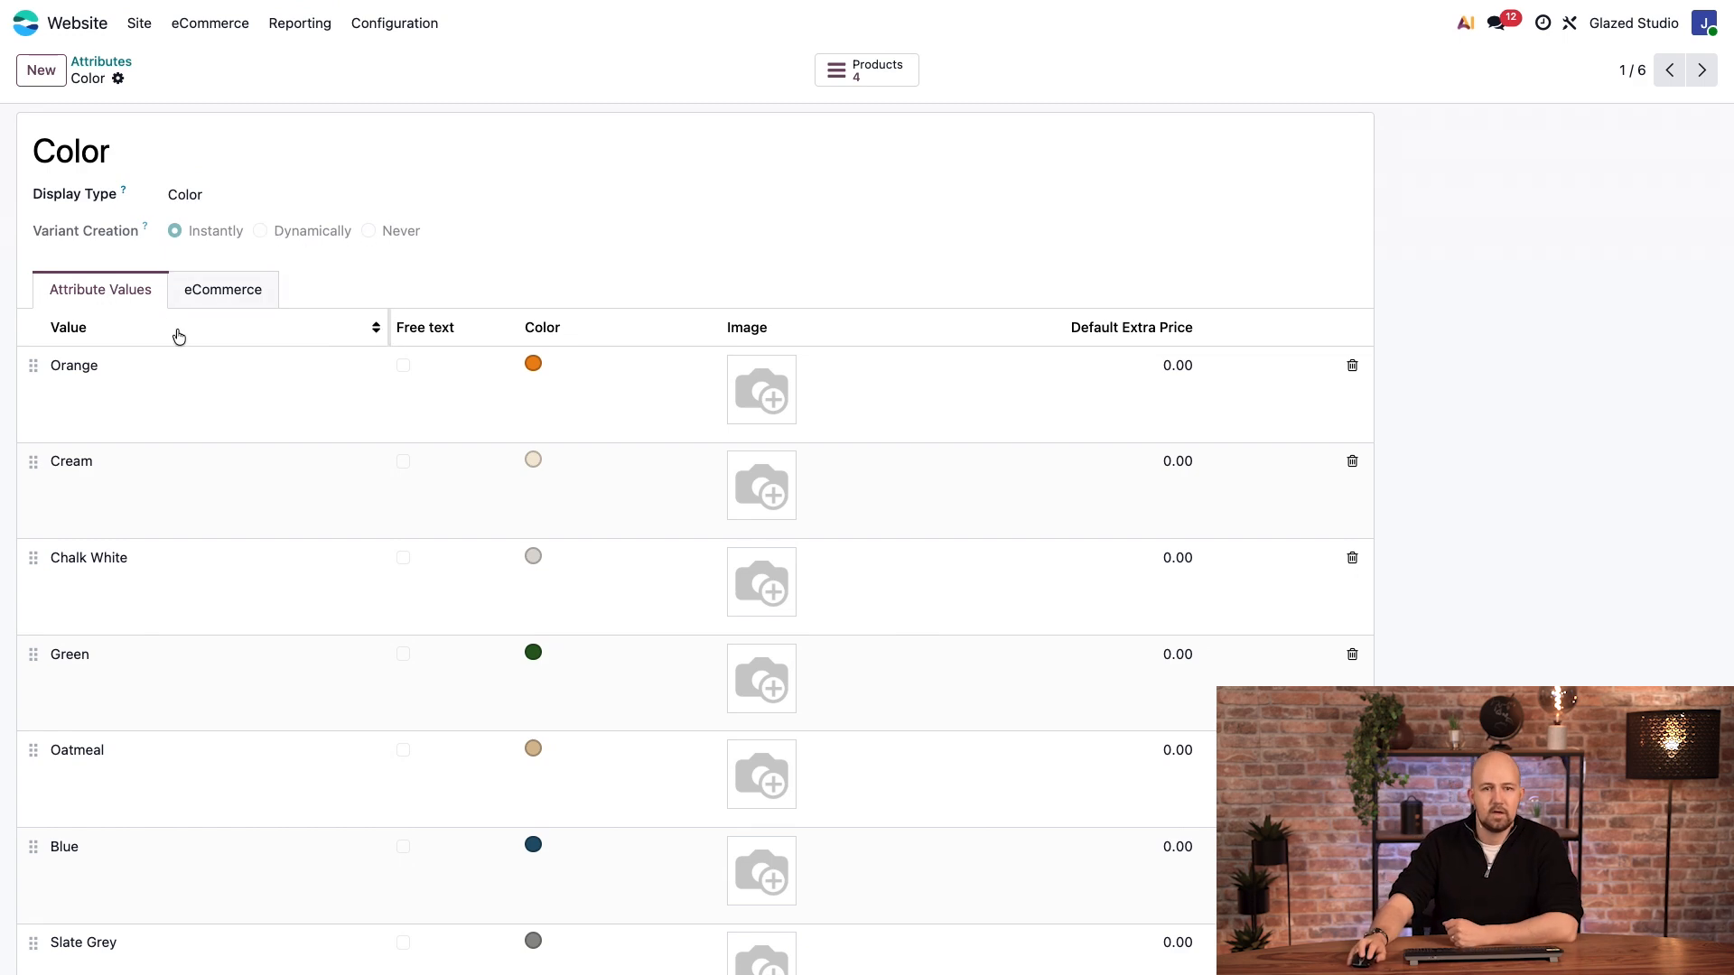
scroll(179, 337, "down", 1)
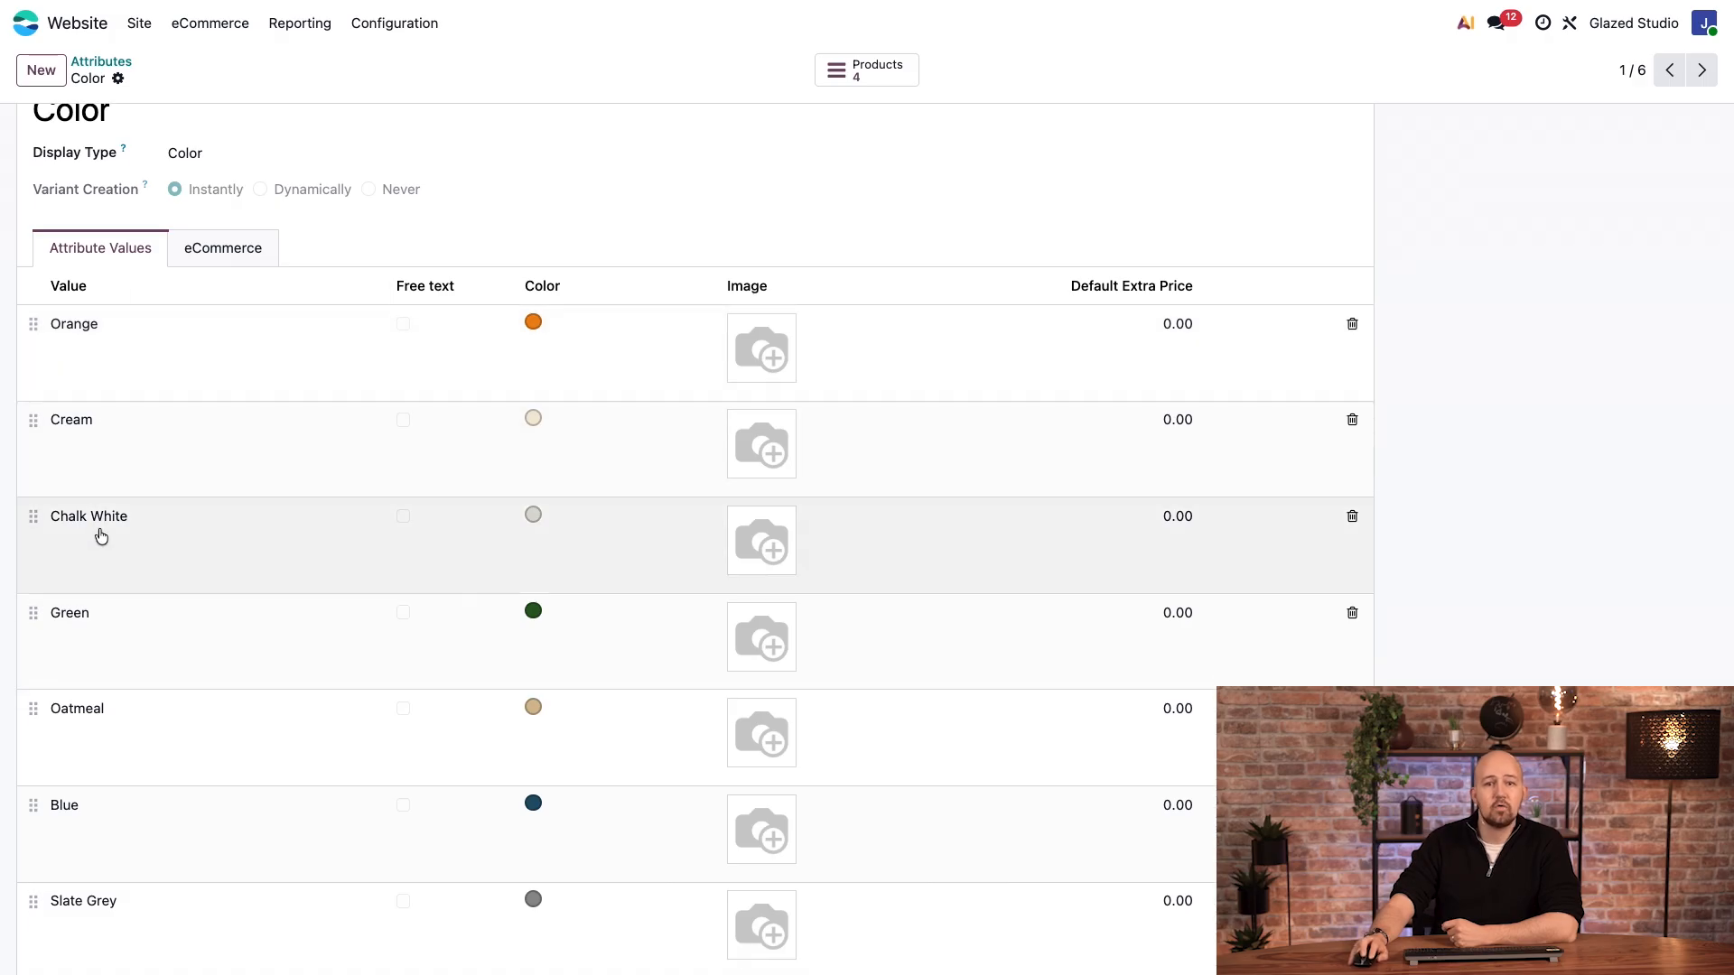
scroll(135, 759, "down", 1)
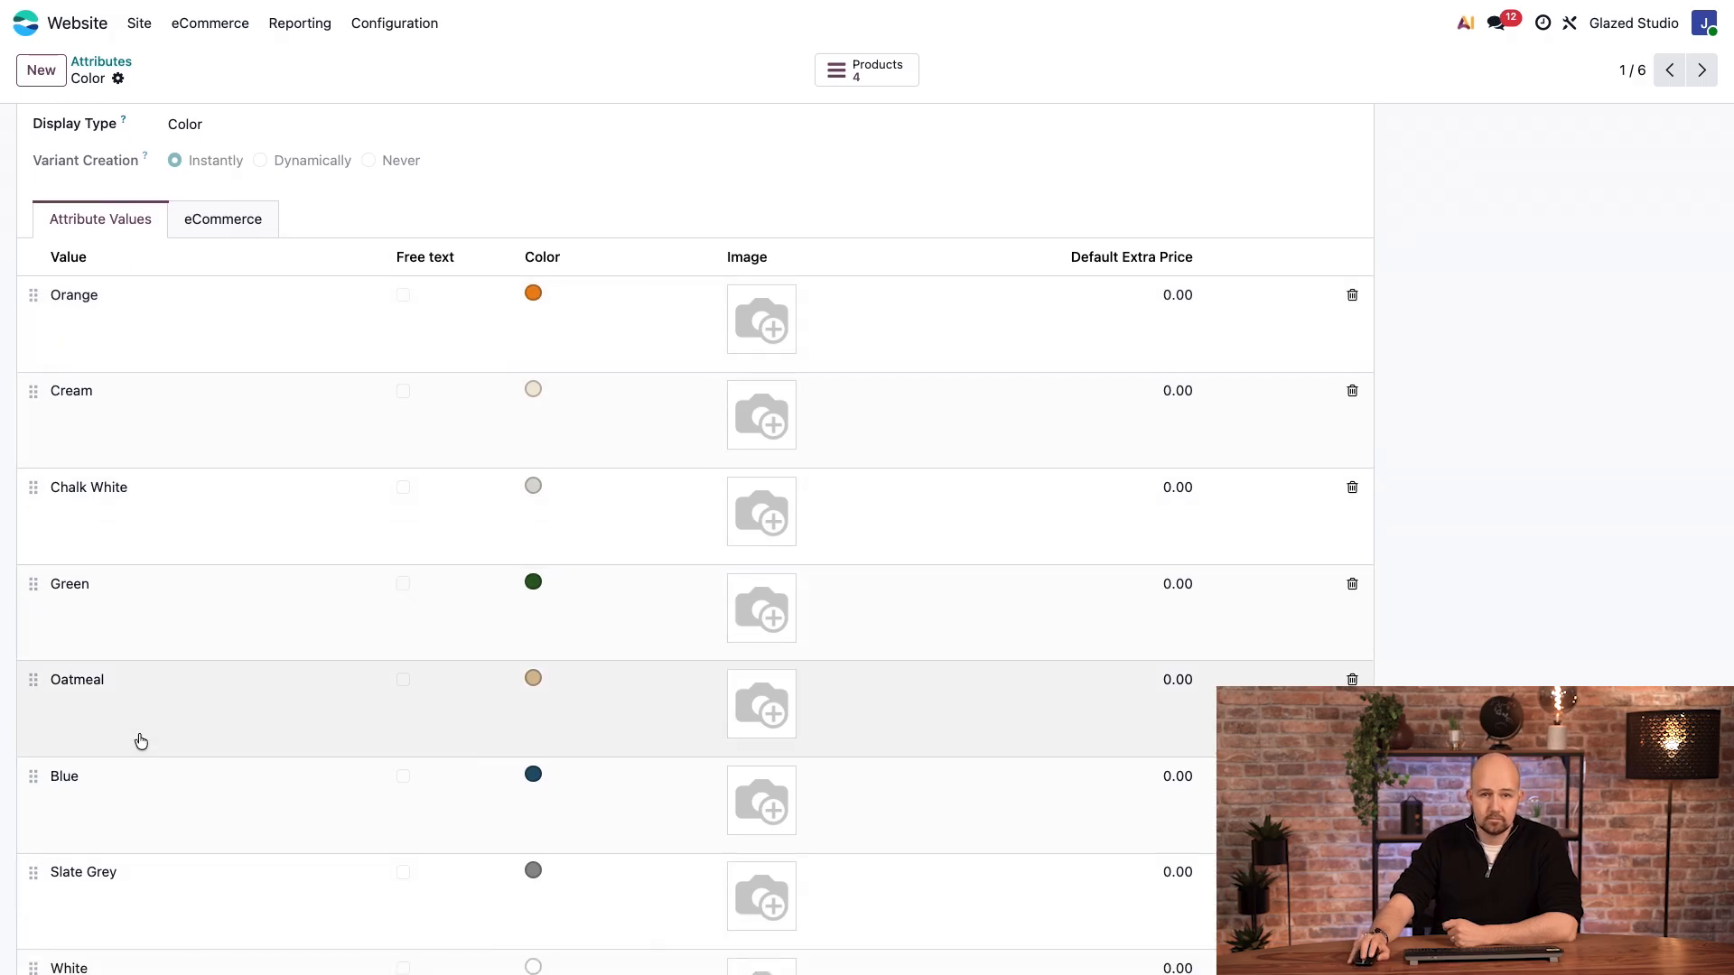
scroll(141, 740, "up", 2)
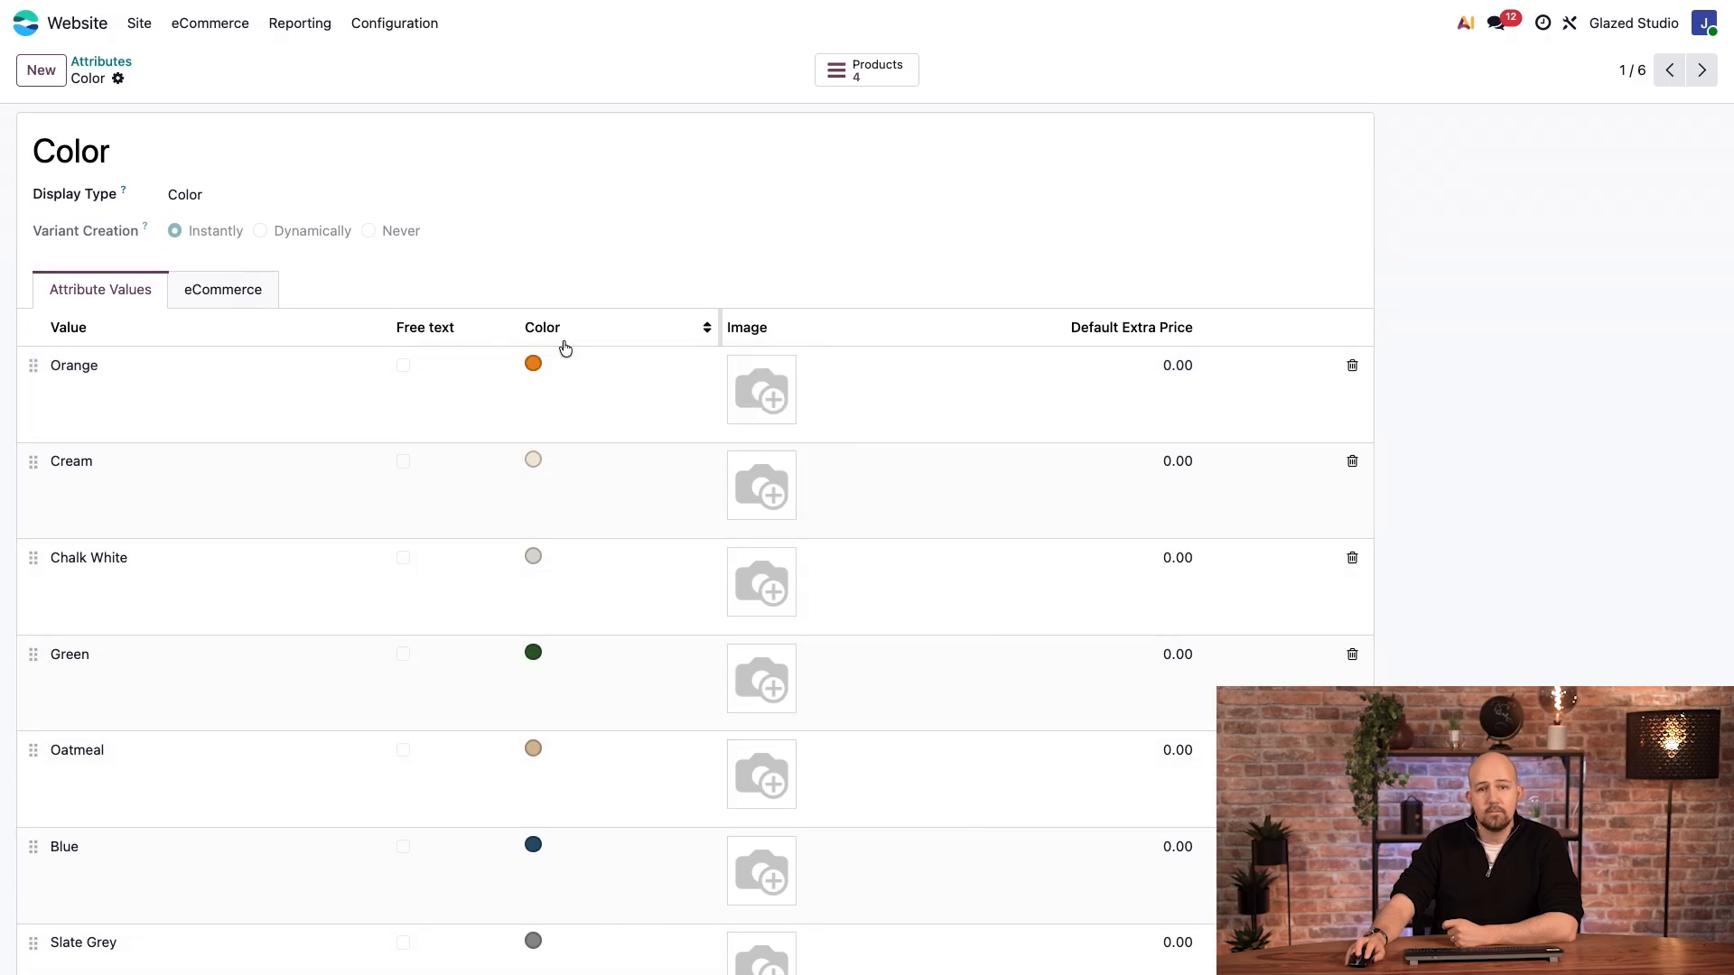
View the Orange value's color code in HEX format and open the Color attribute's eCommerce settings
left_click(533, 366)
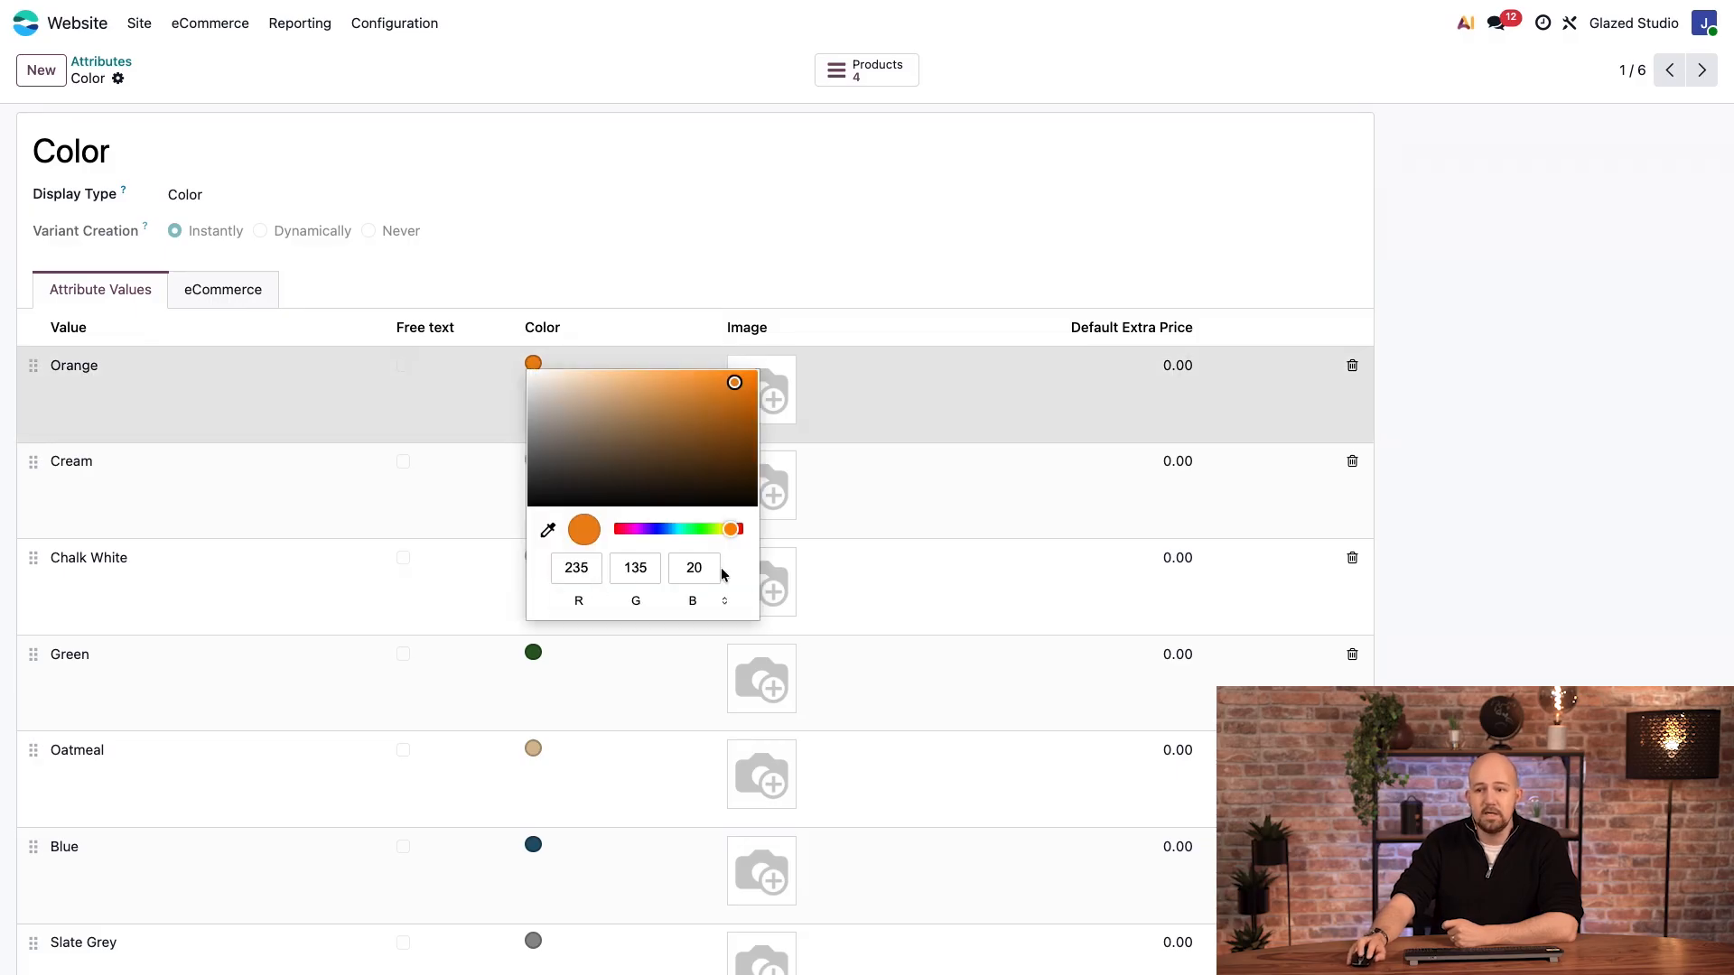
left_click(723, 601)
left_click(723, 600)
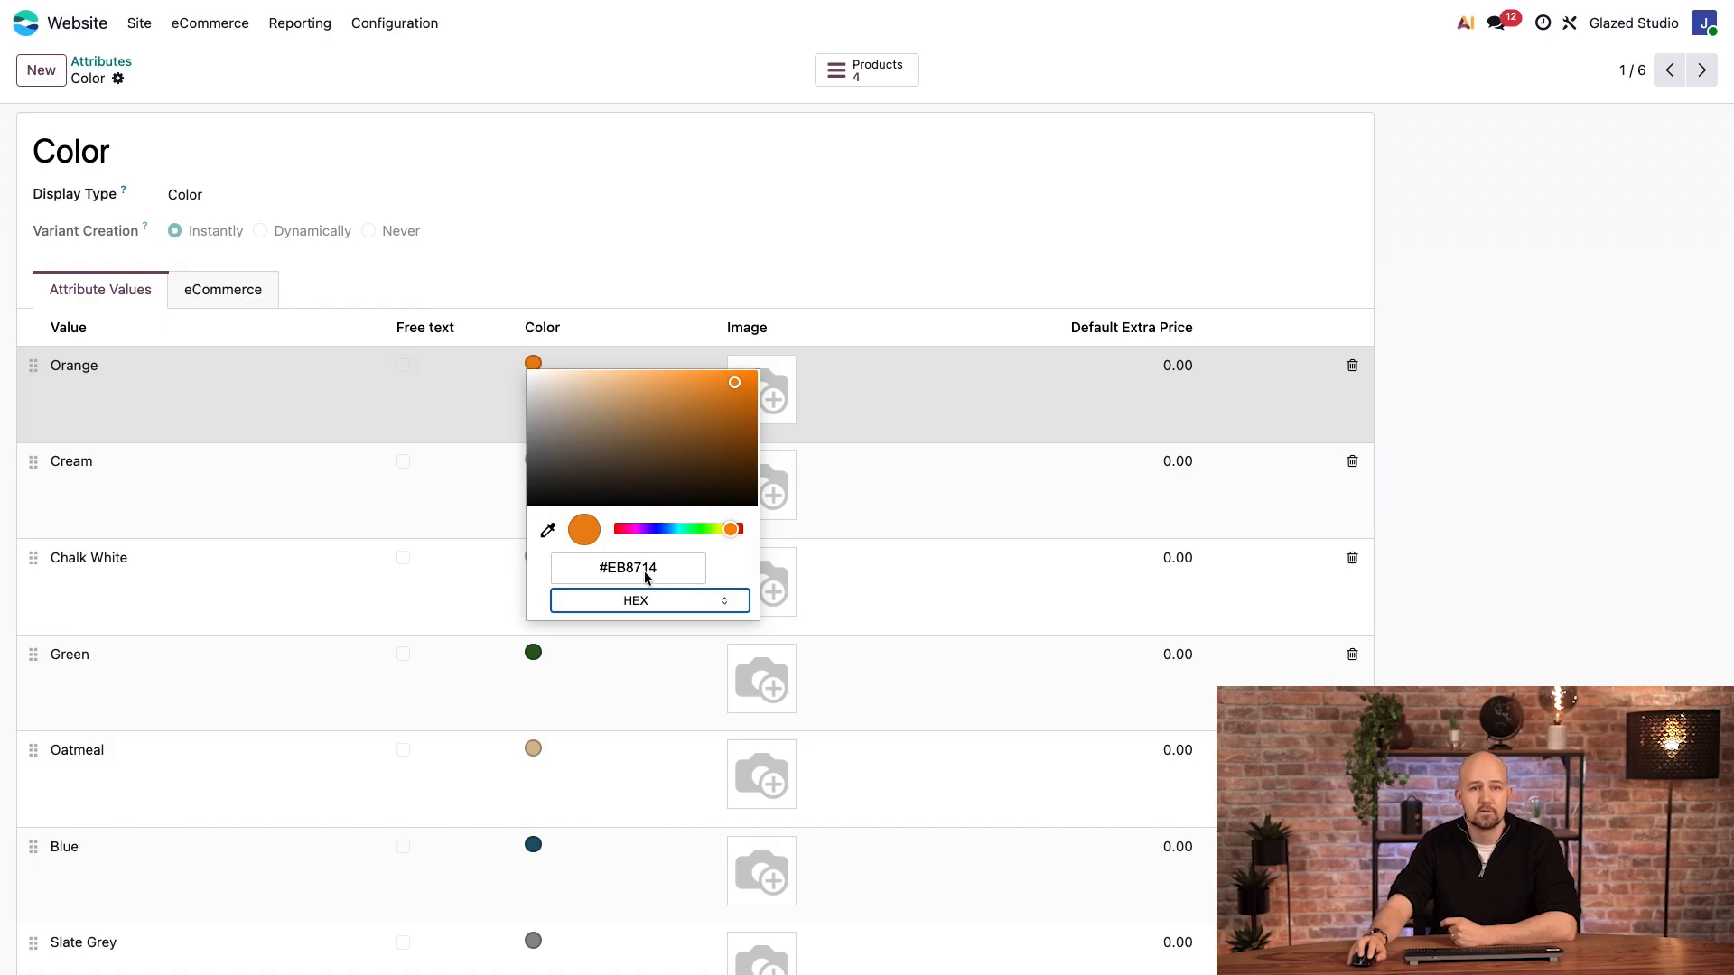
left_click(861, 180)
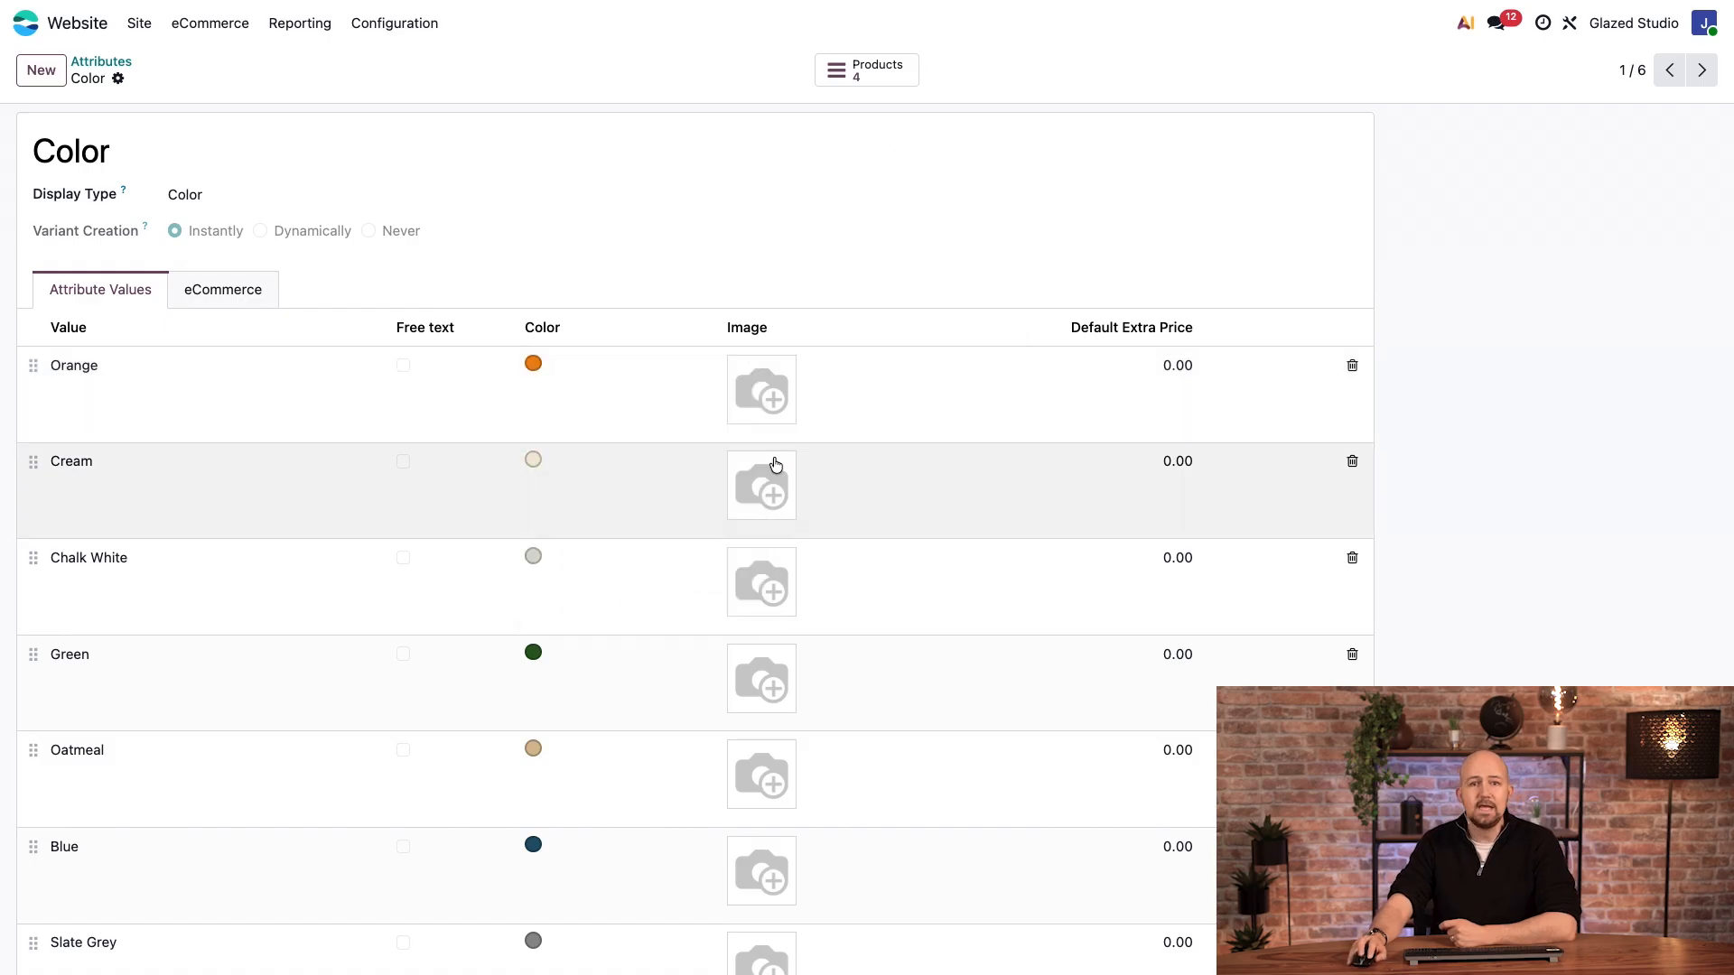
scroll(778, 637, "down", 1)
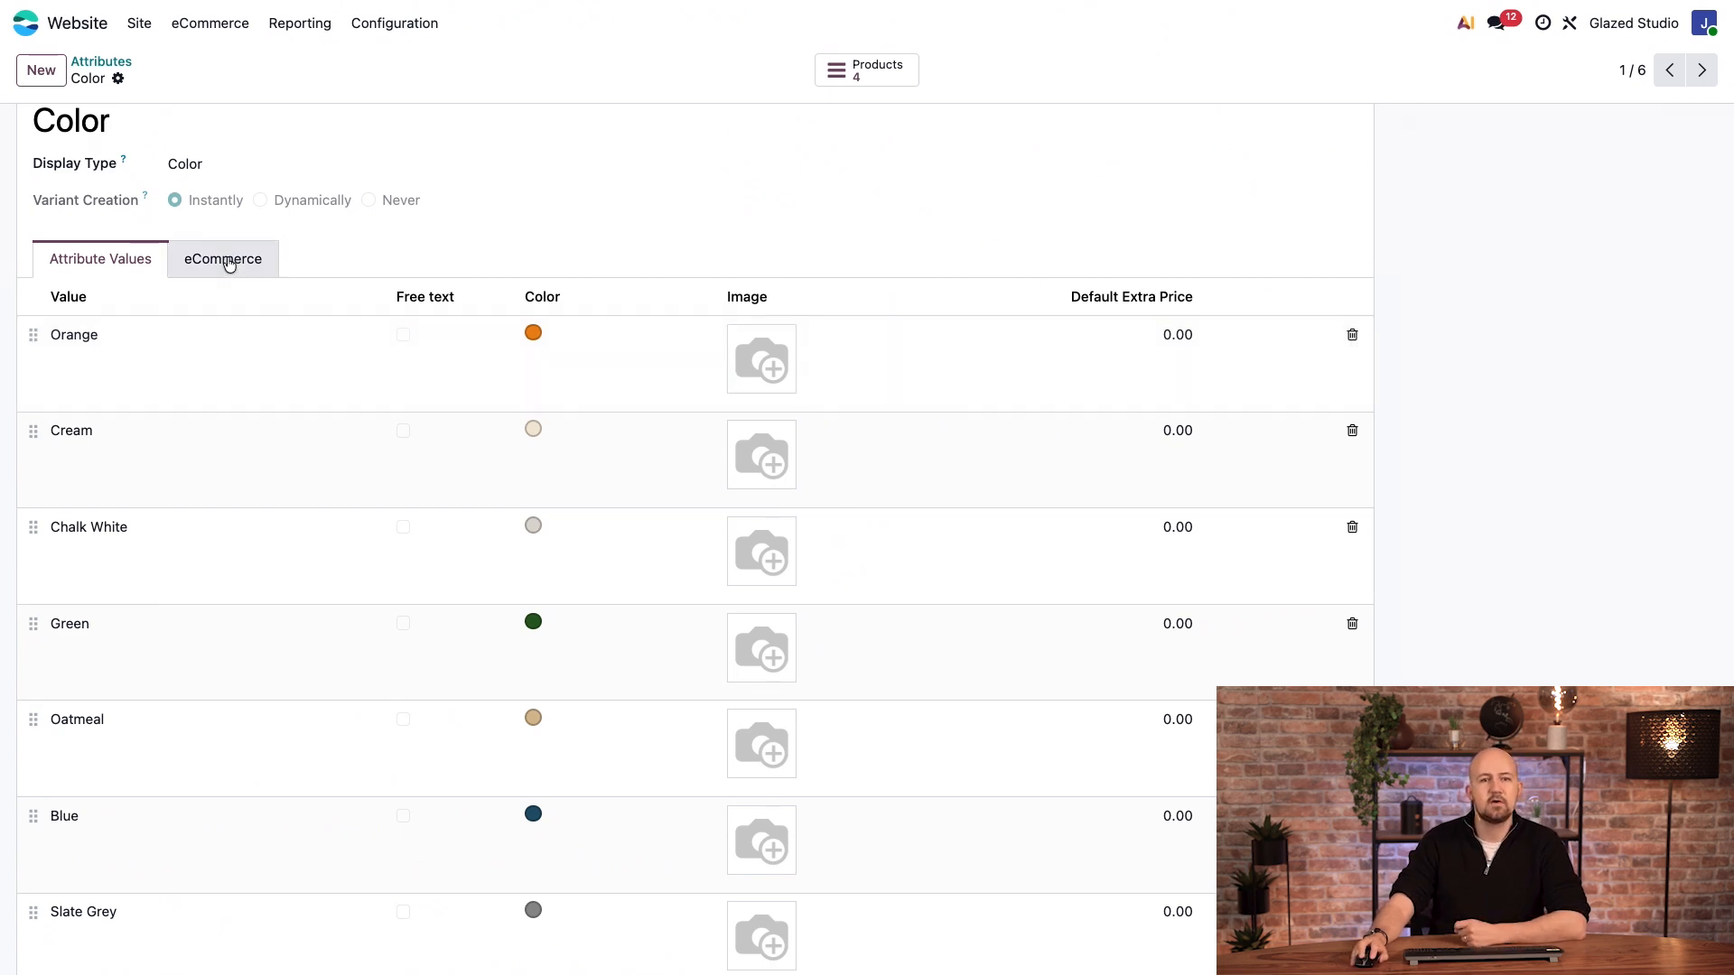
left_click(229, 262)
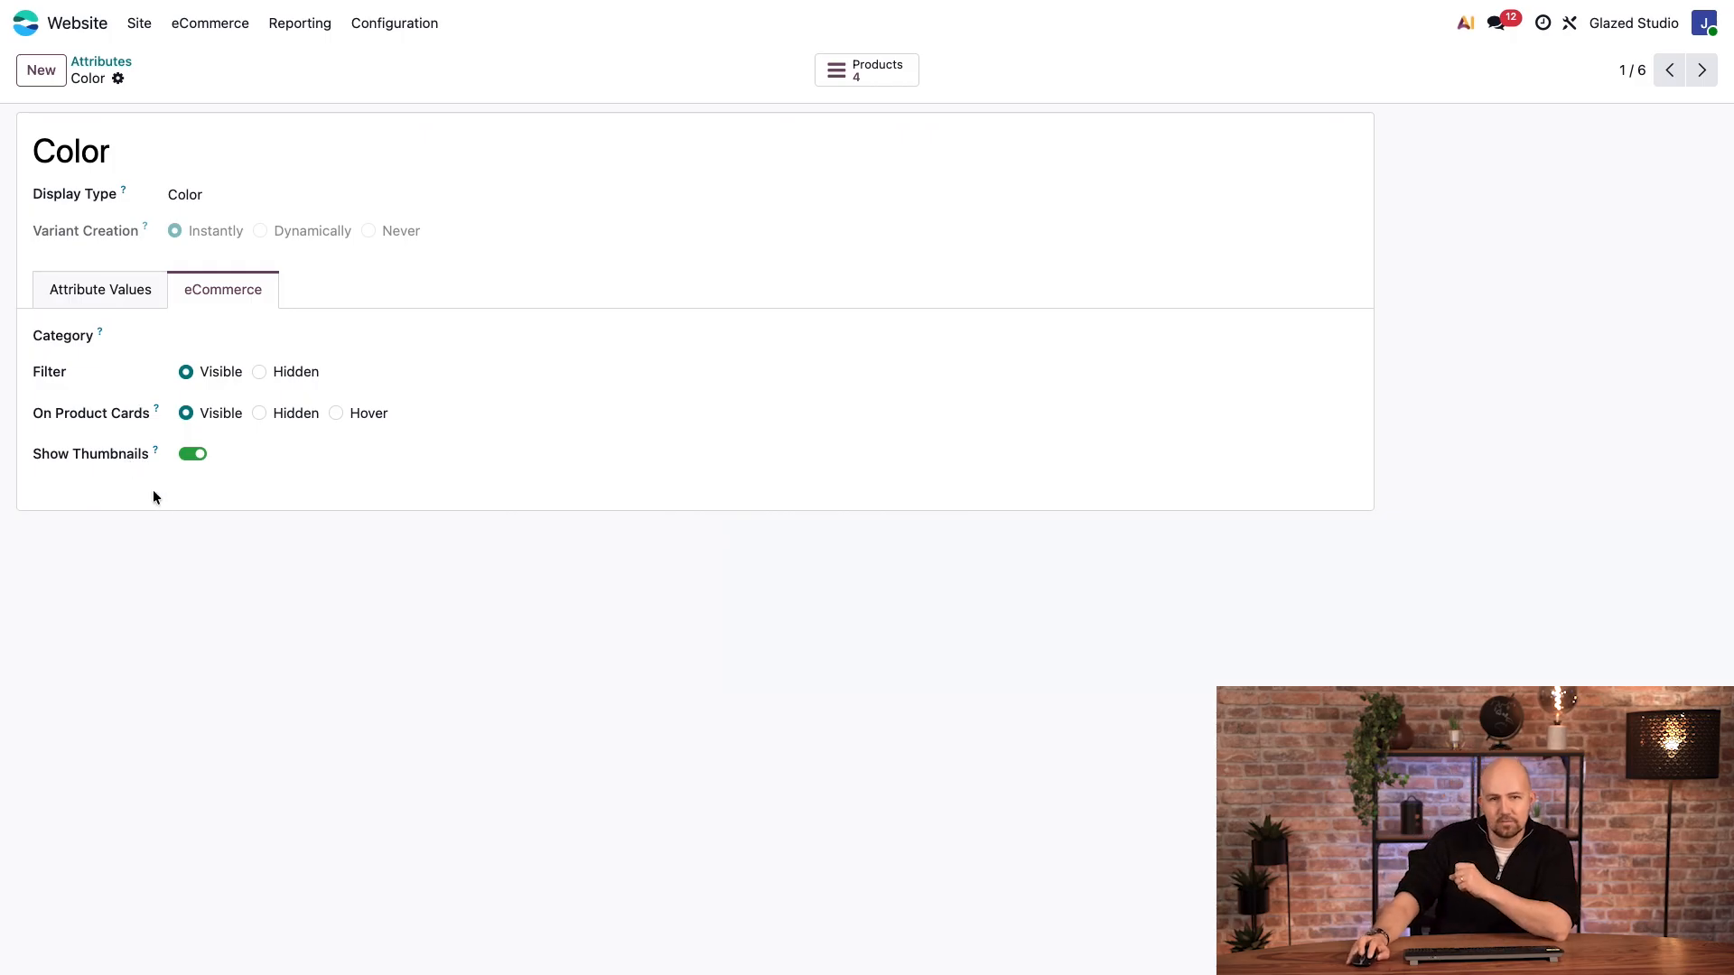
Go to the shop's Mugs category and examine the variant thumbnails on The Signature Stoneware Mug's card
left_click(205, 27)
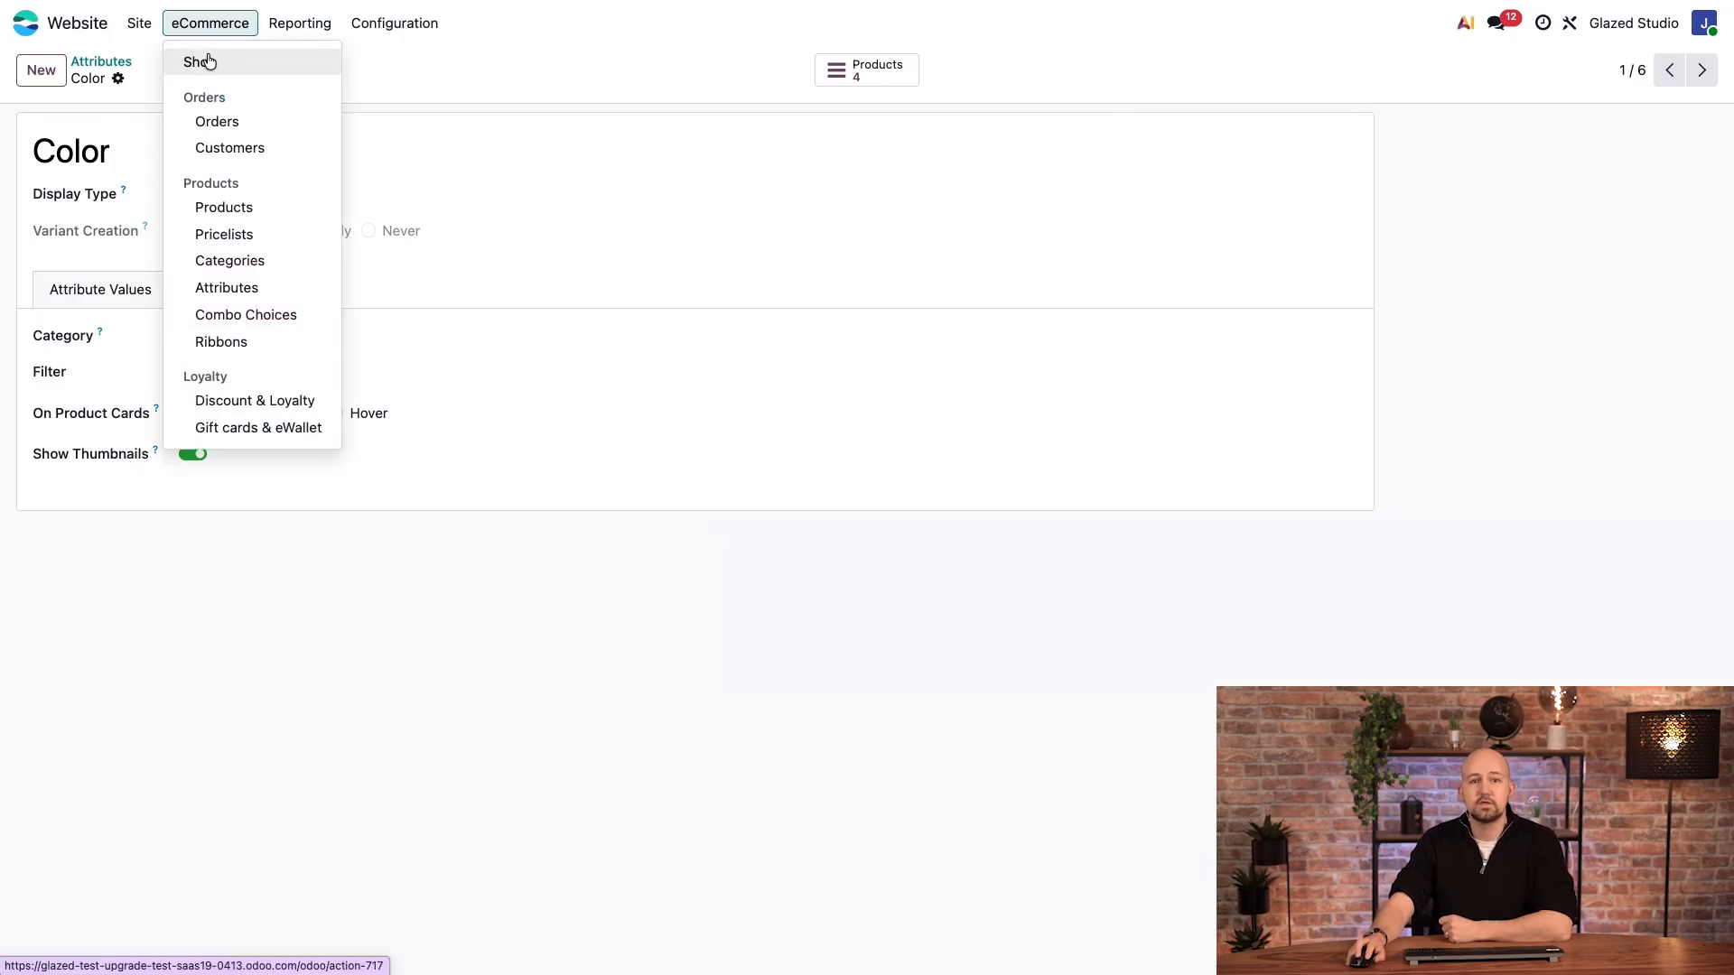
left_click(208, 61)
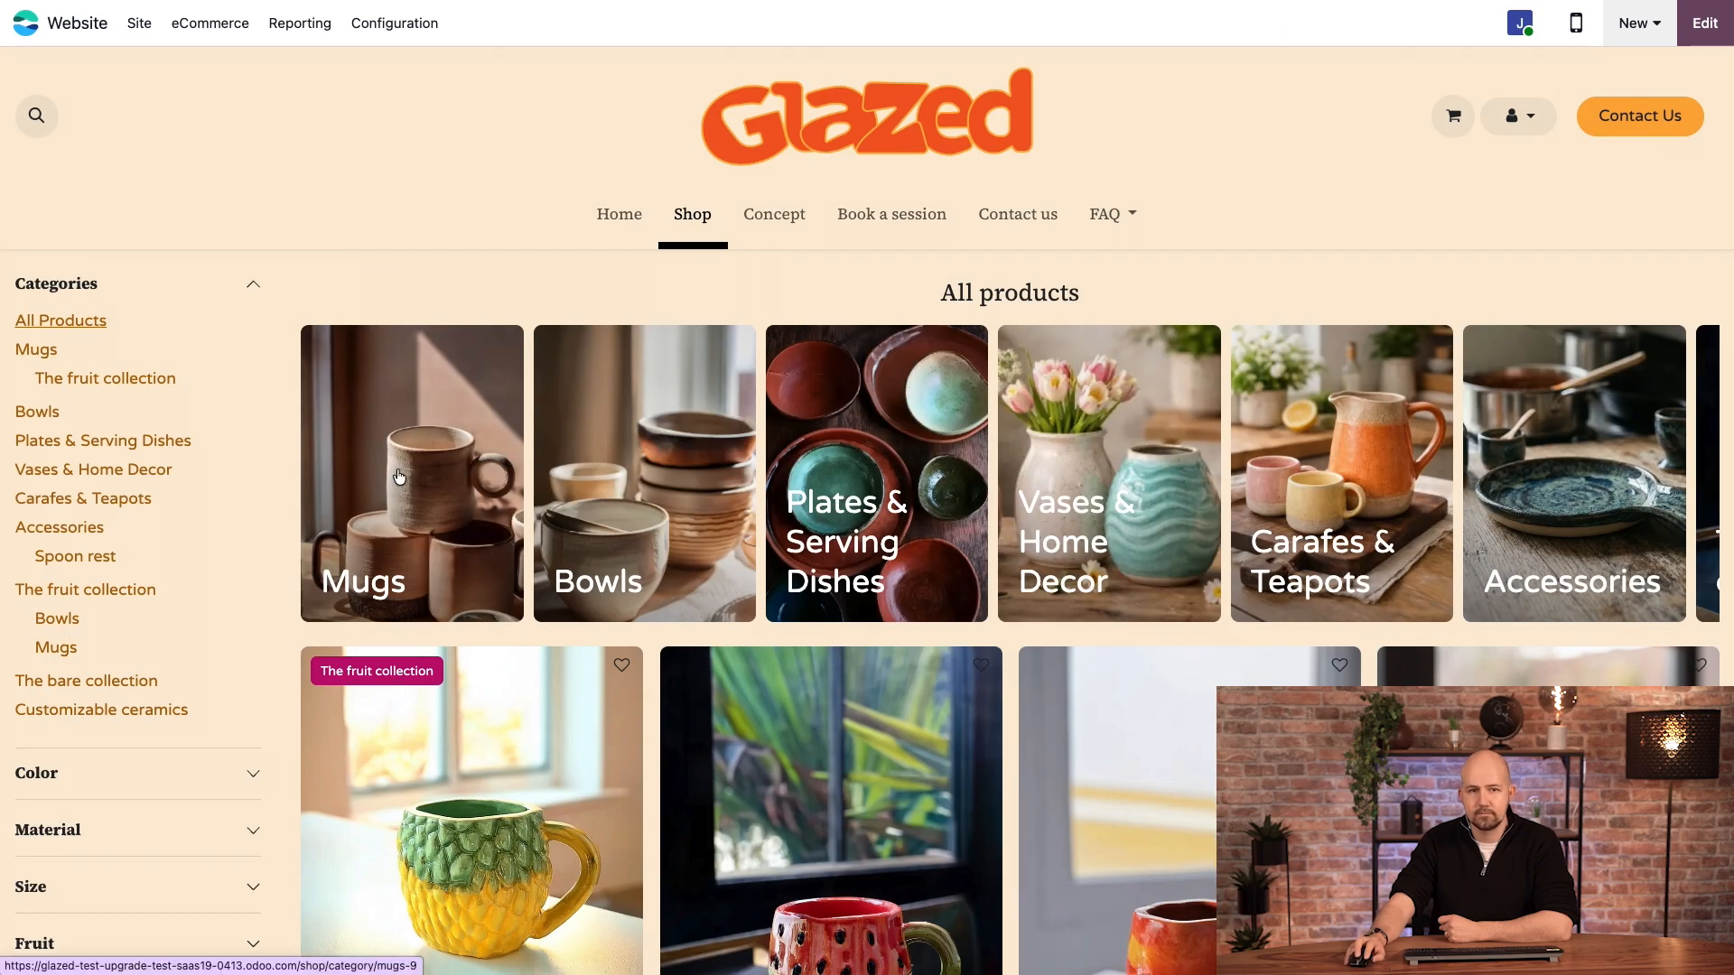
left_click(399, 476)
scroll(677, 587, "down", 5)
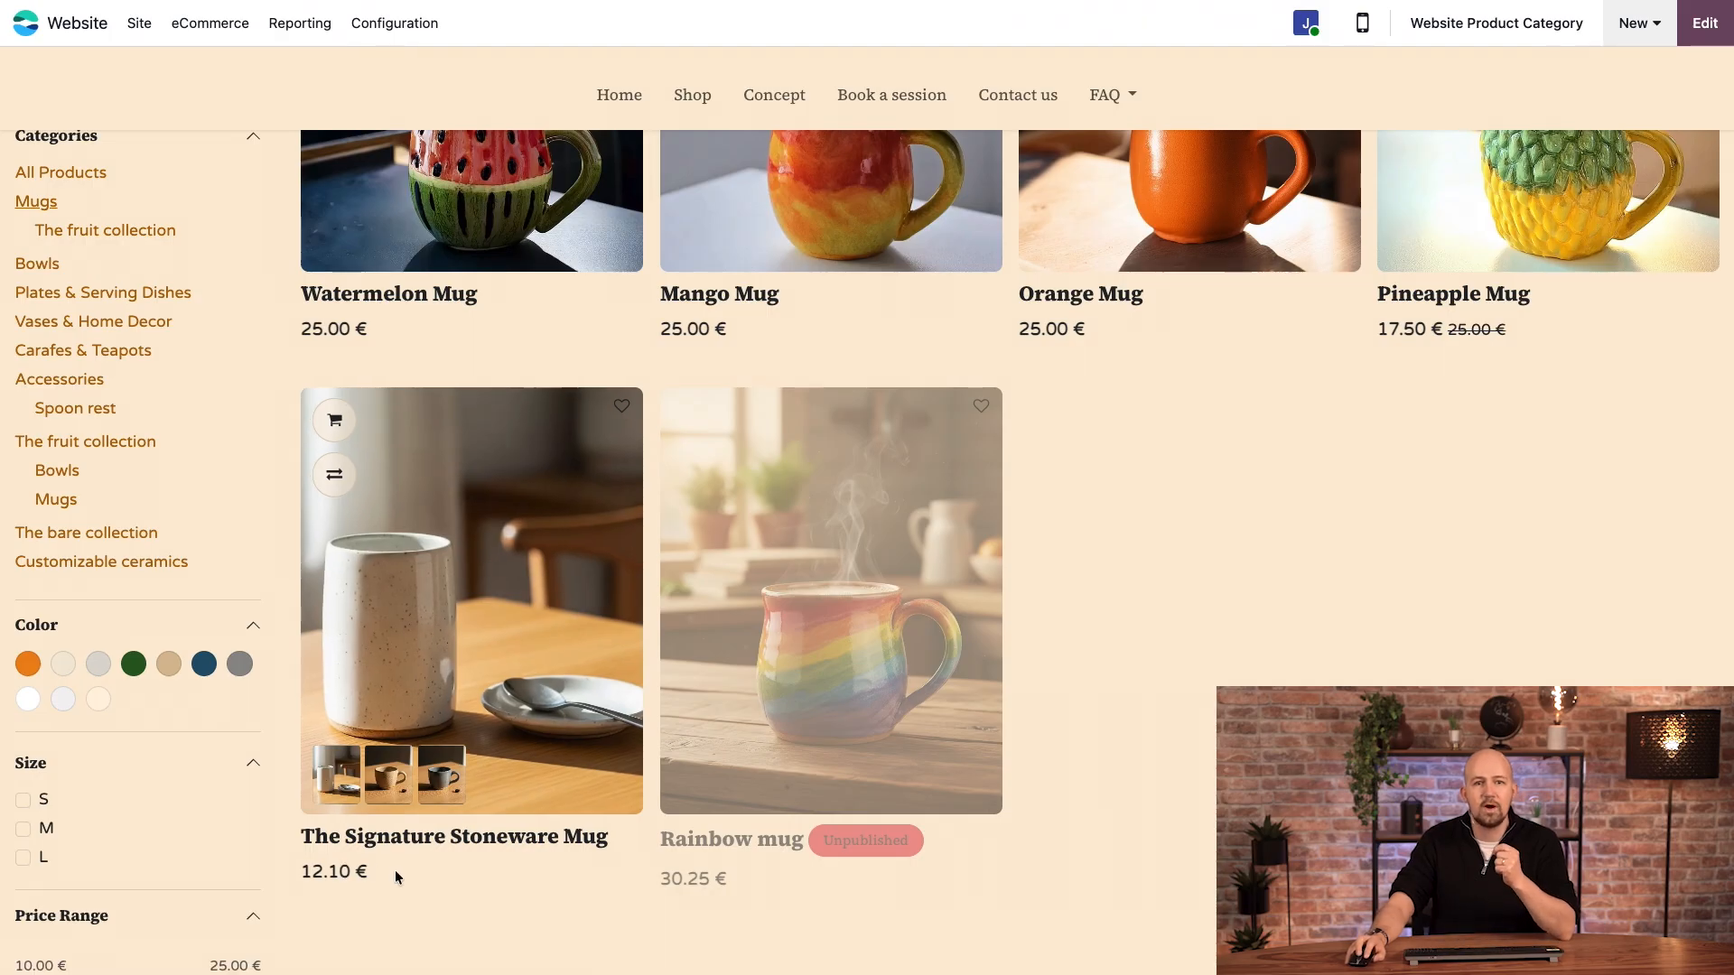
mouse_move(392, 787)
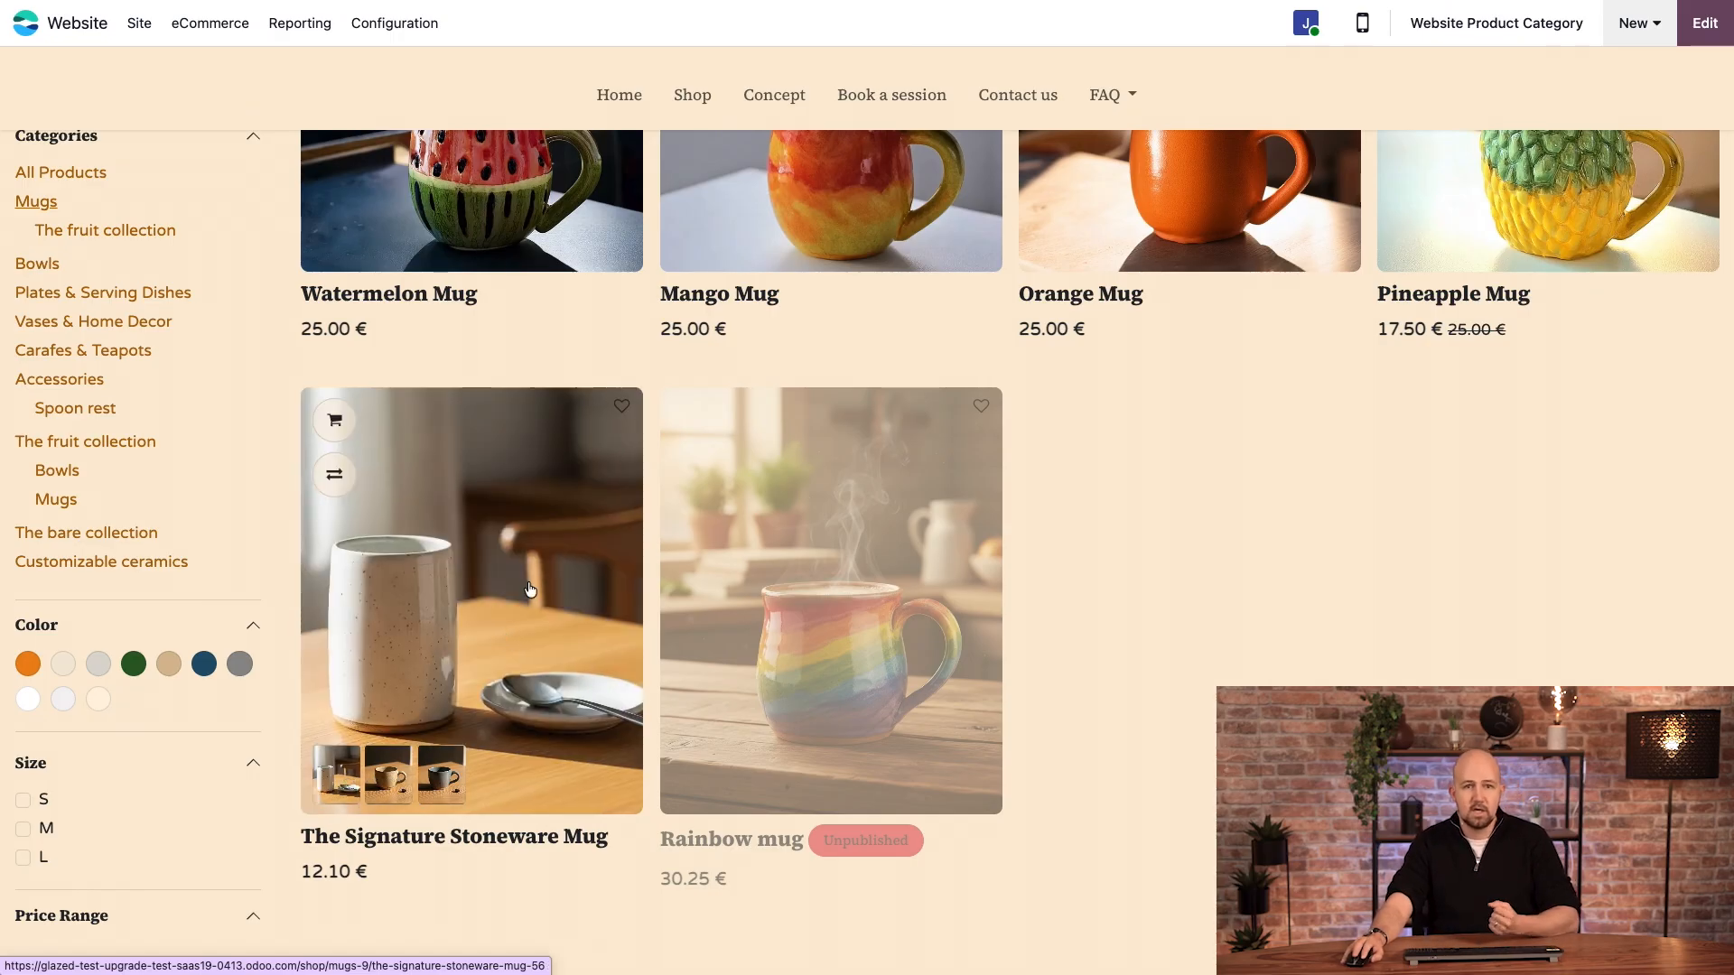
scroll(524, 583, "up", 3)
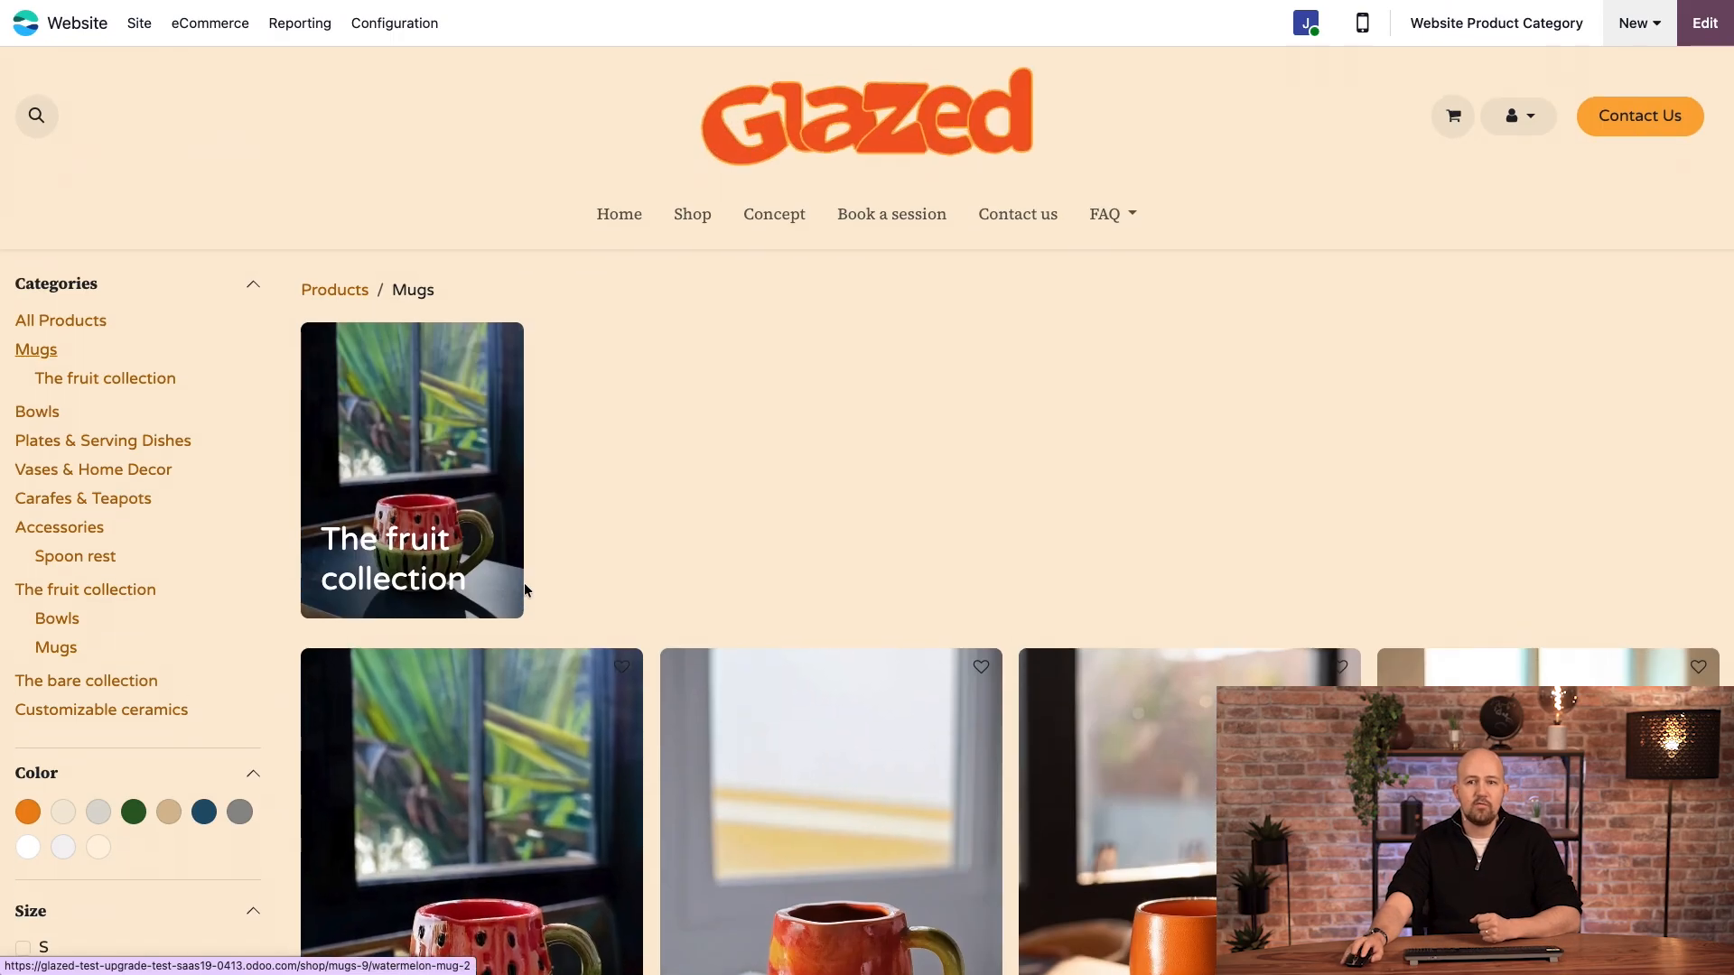
Return to all products and examine the fruit variant thumbnails on The Fruit Mug's card
left_click(348, 291)
scroll(506, 406, "down", 5)
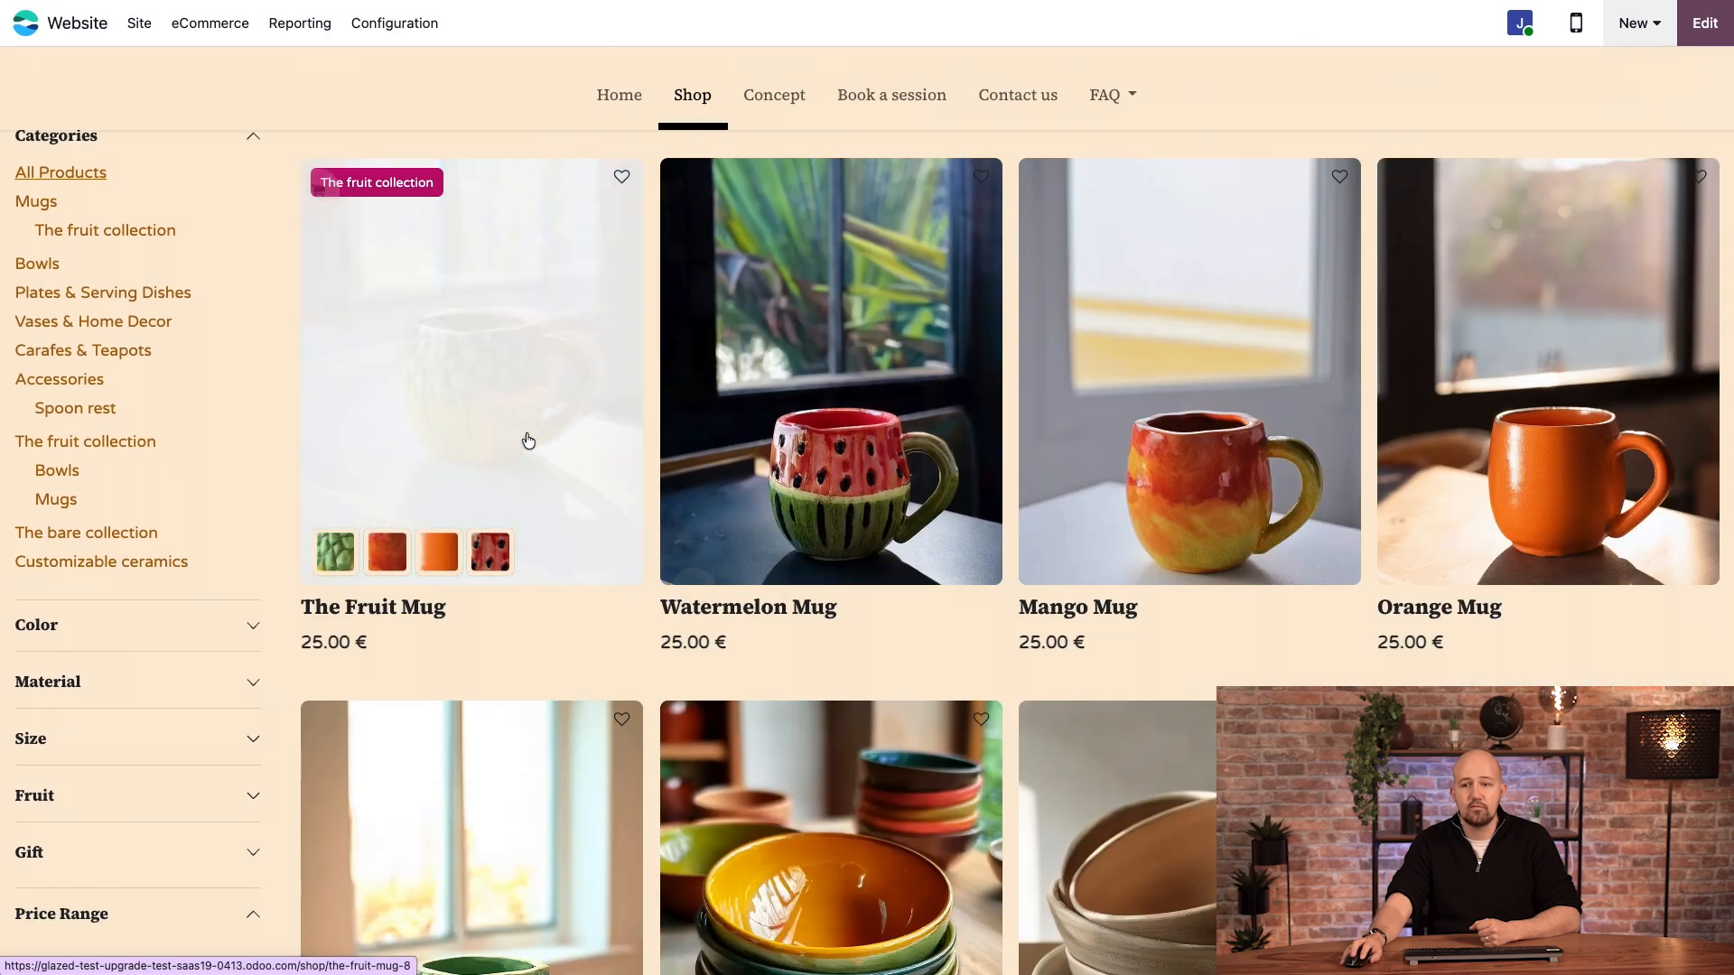
scroll(528, 441, "up", 2)
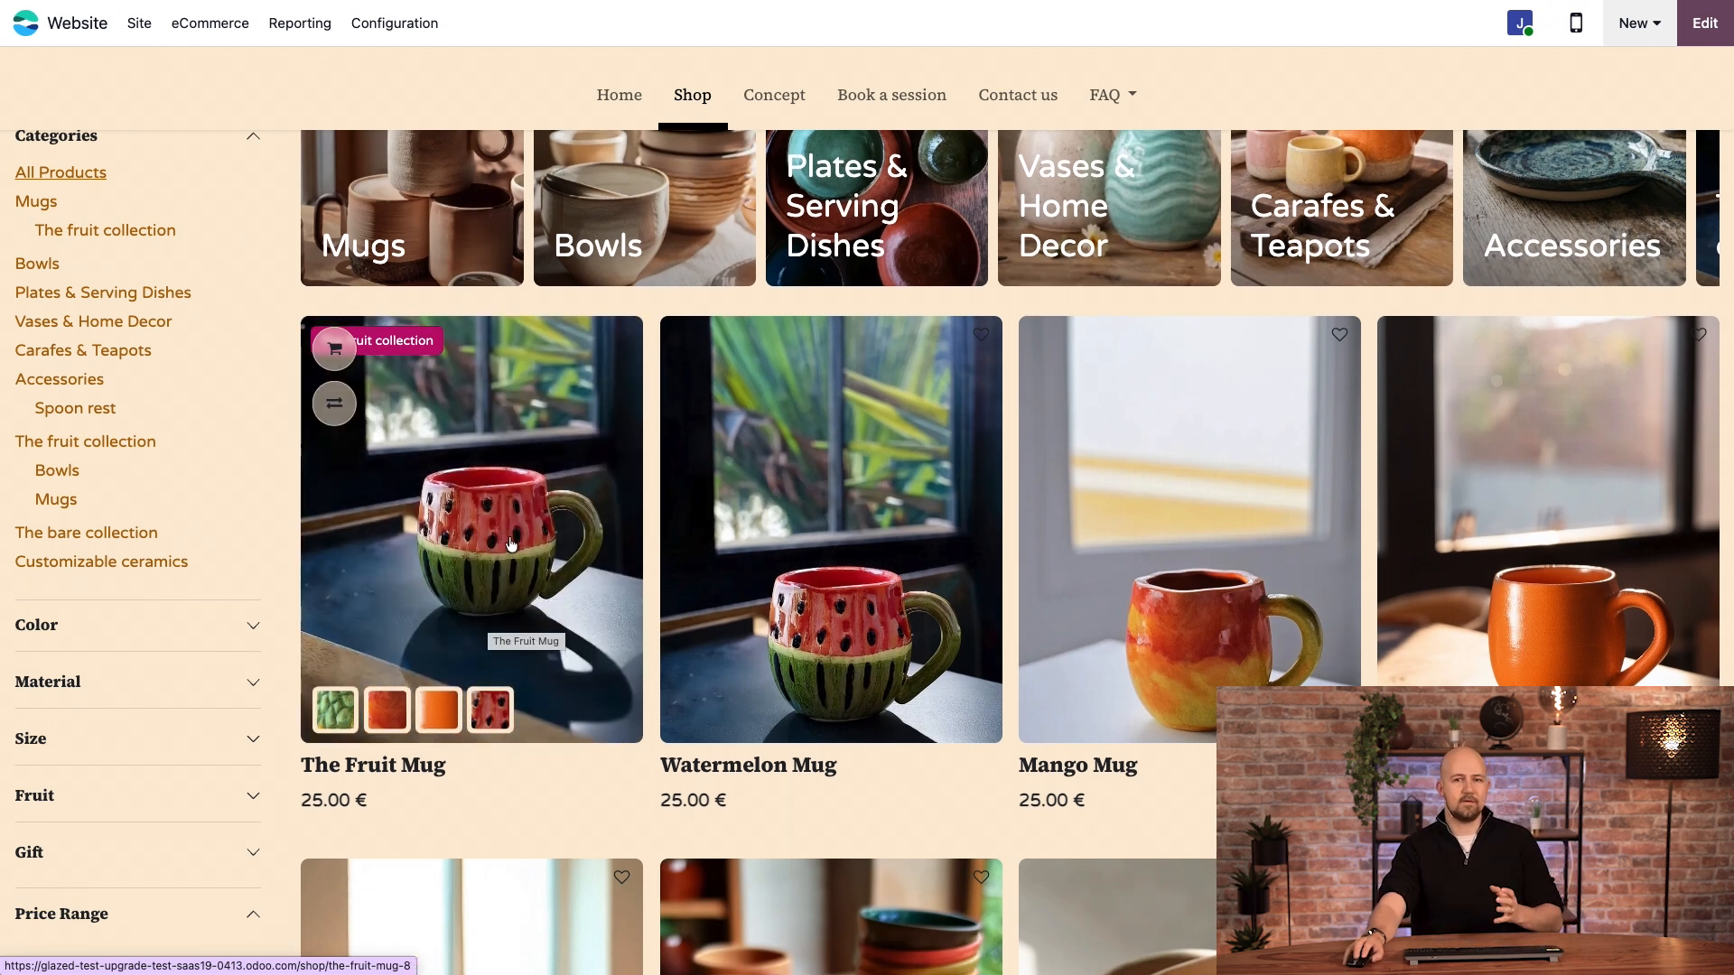
scroll(515, 546, "up", 4)
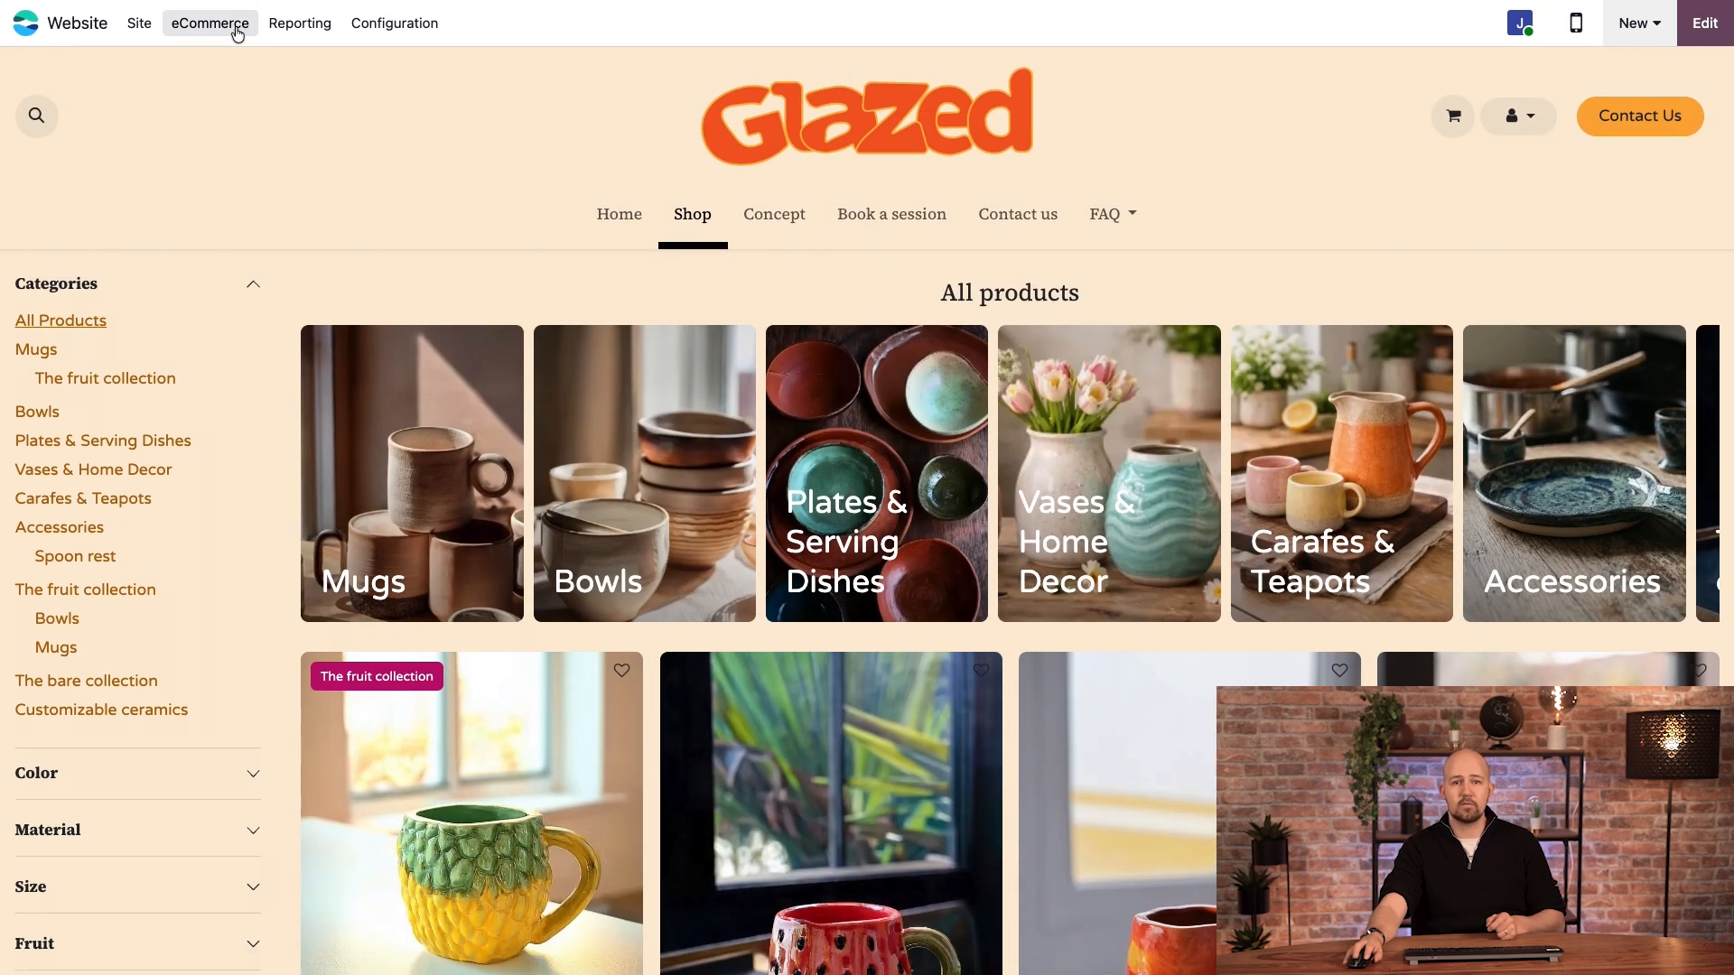
Open the list of eCommerce product attributes
left_click(236, 32)
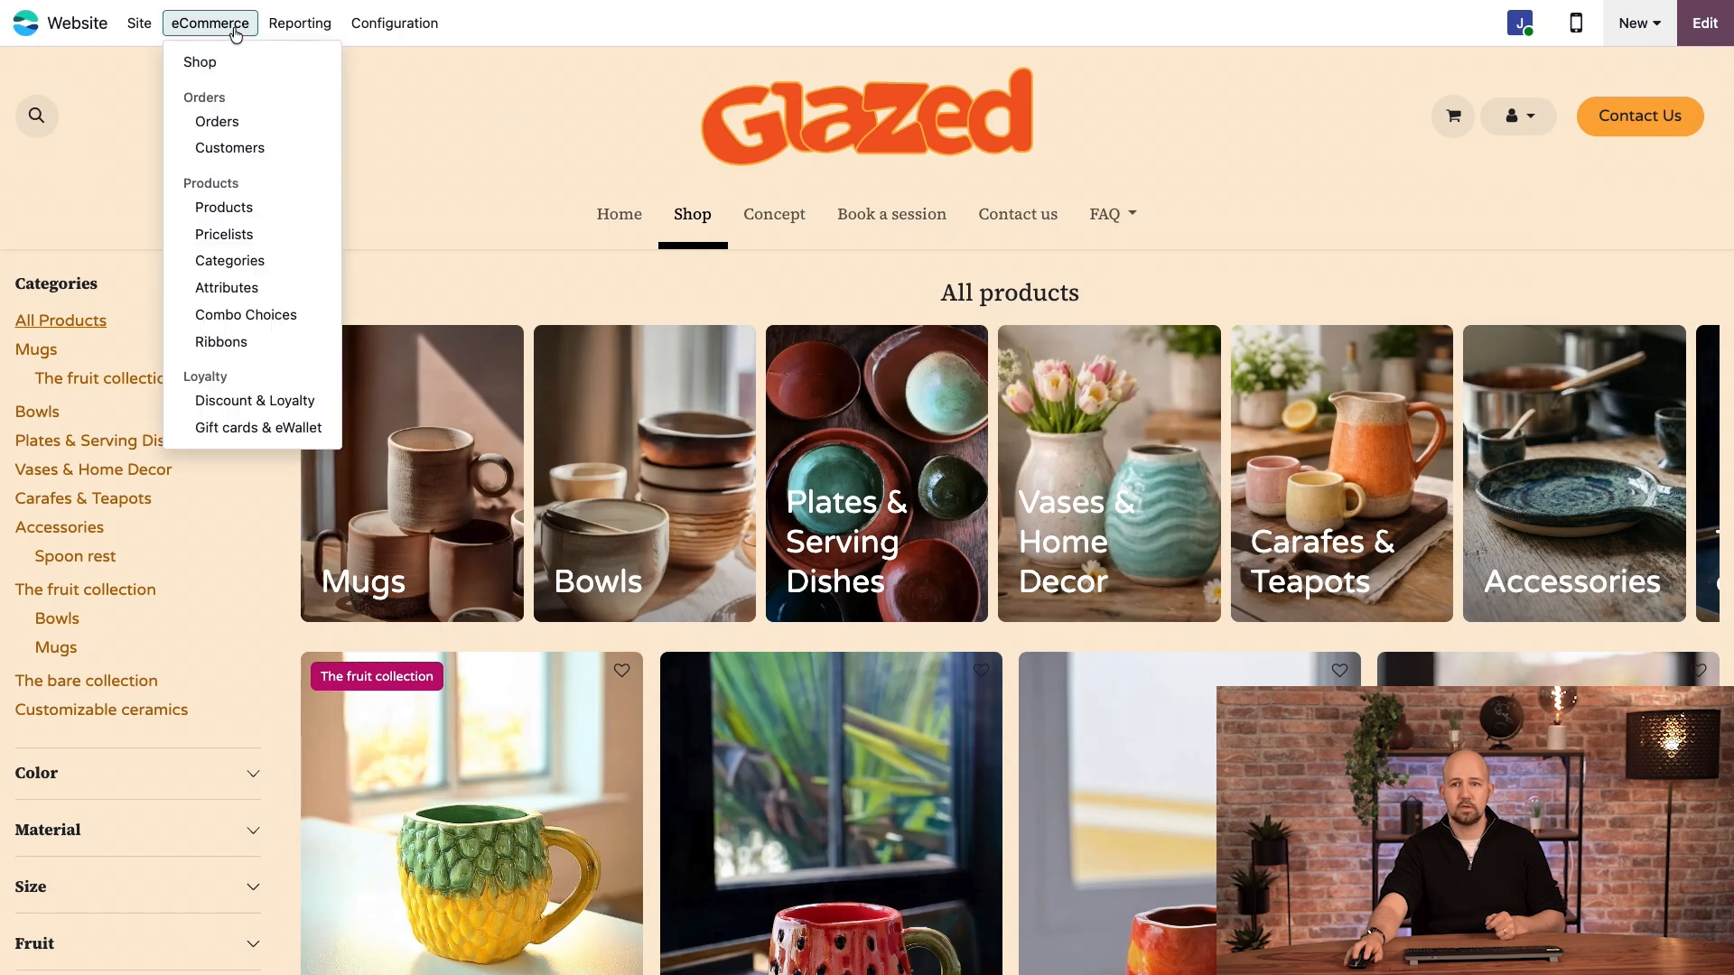
left_click(241, 287)
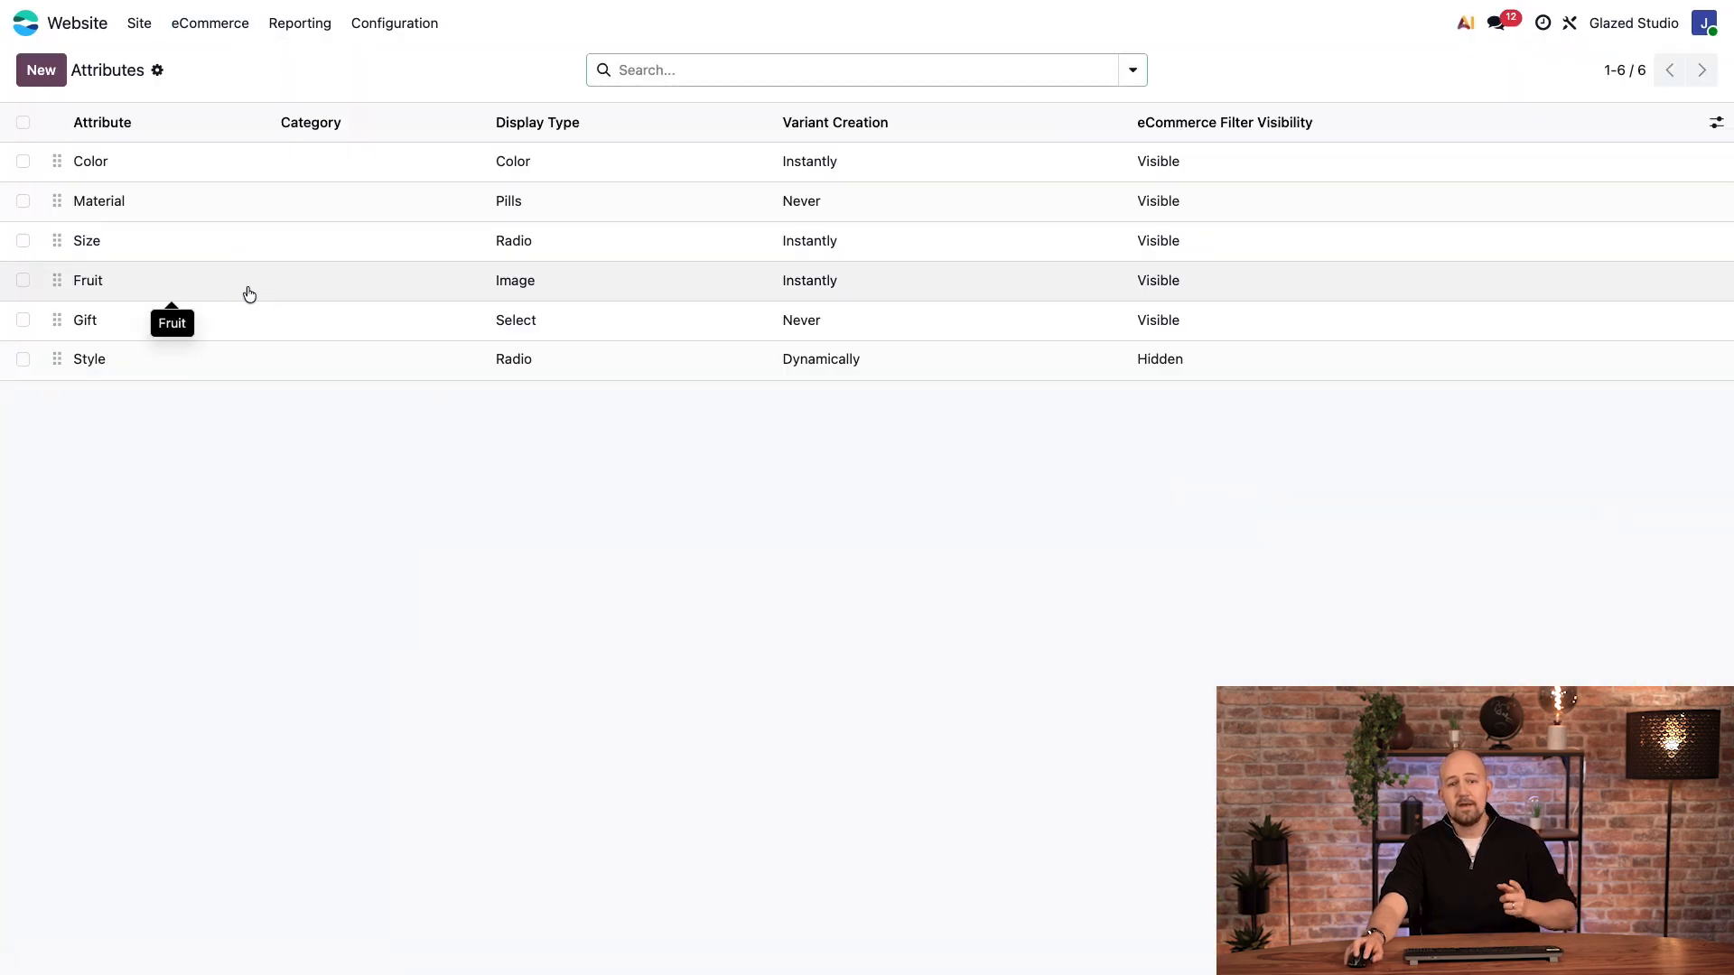
left_click(41, 80)
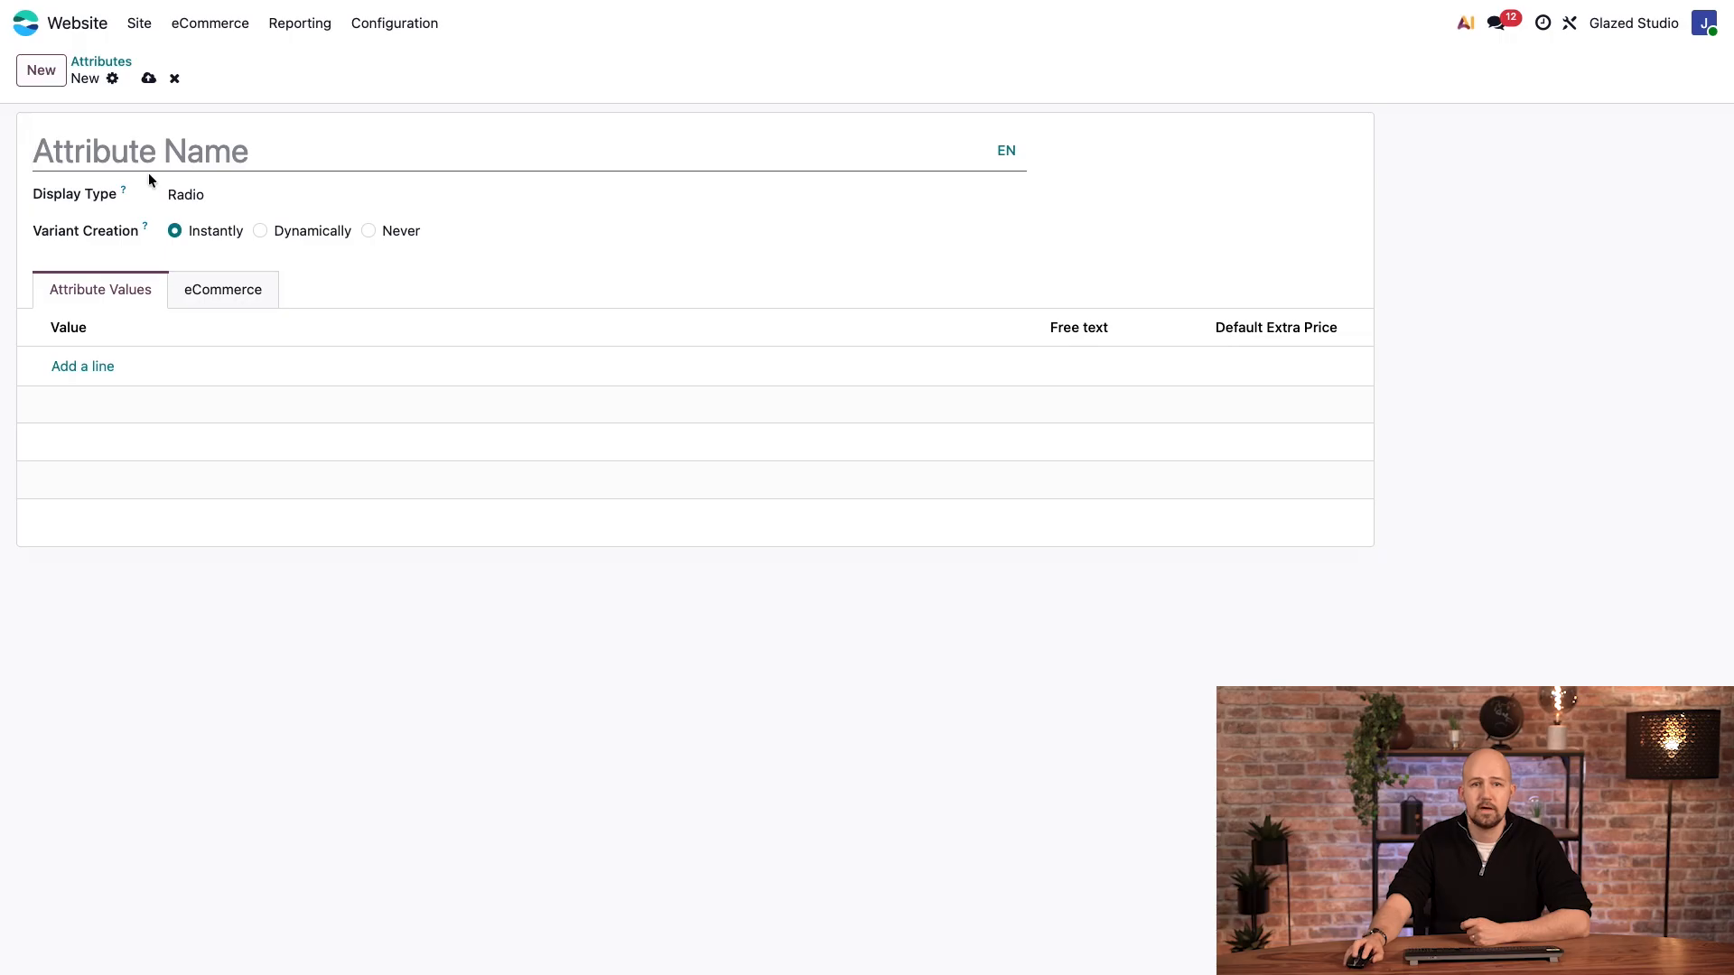
type("Pattern")
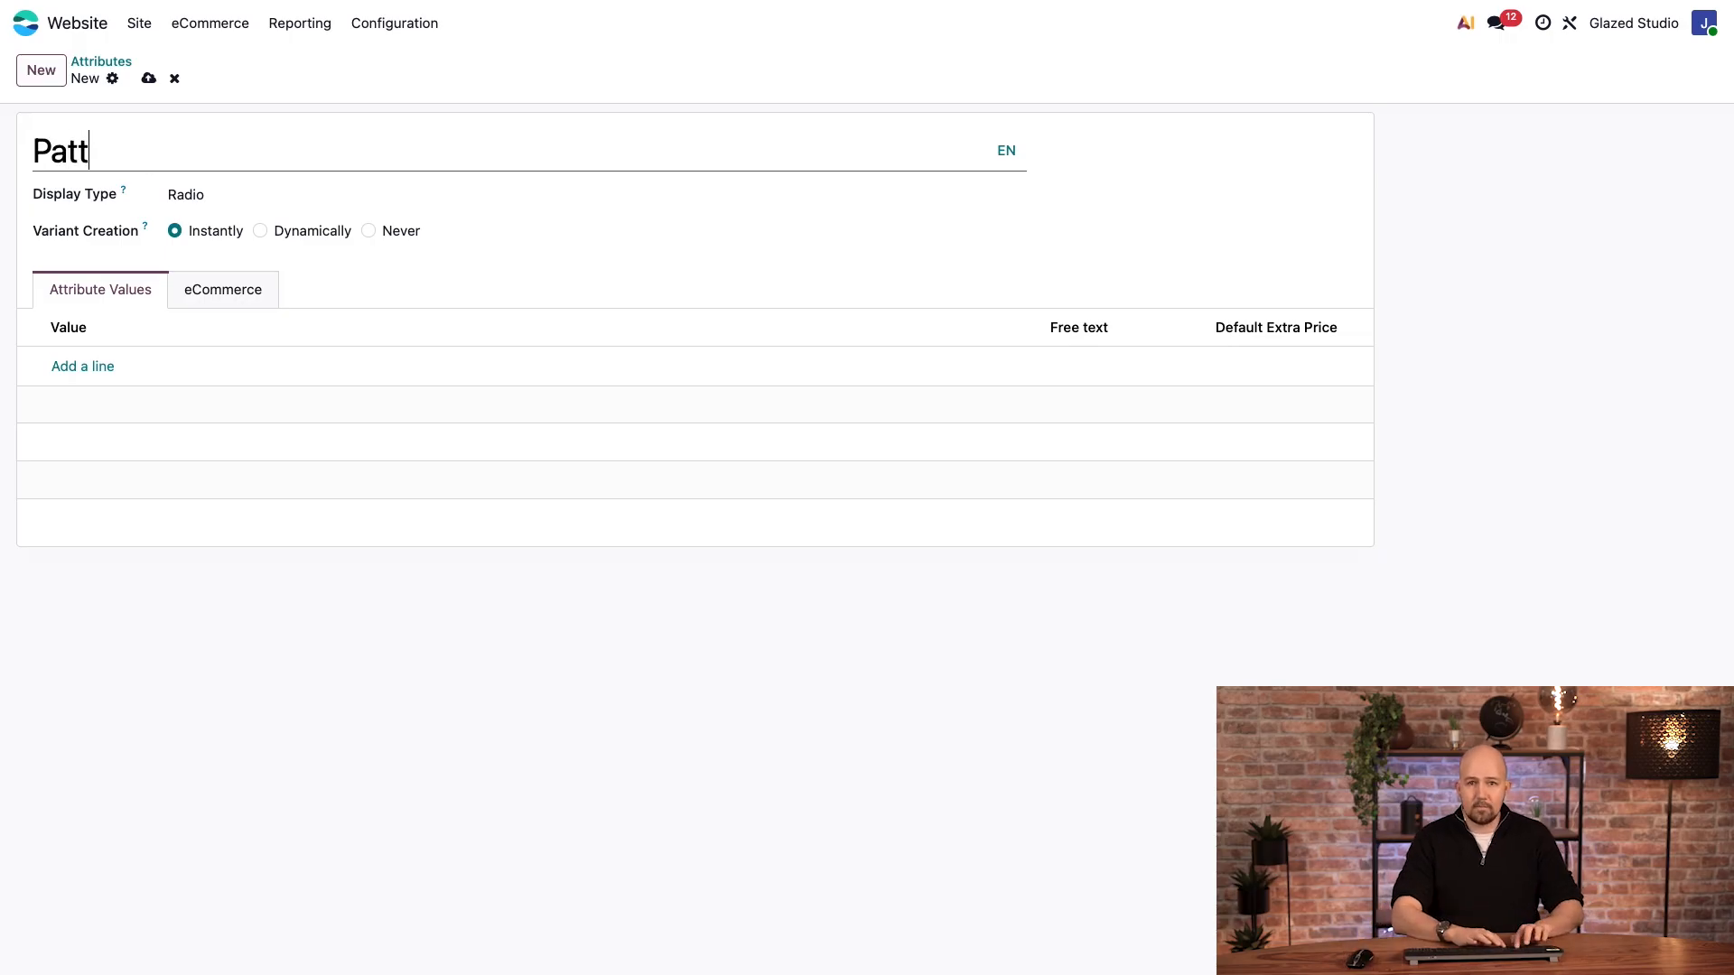
left_click(219, 192)
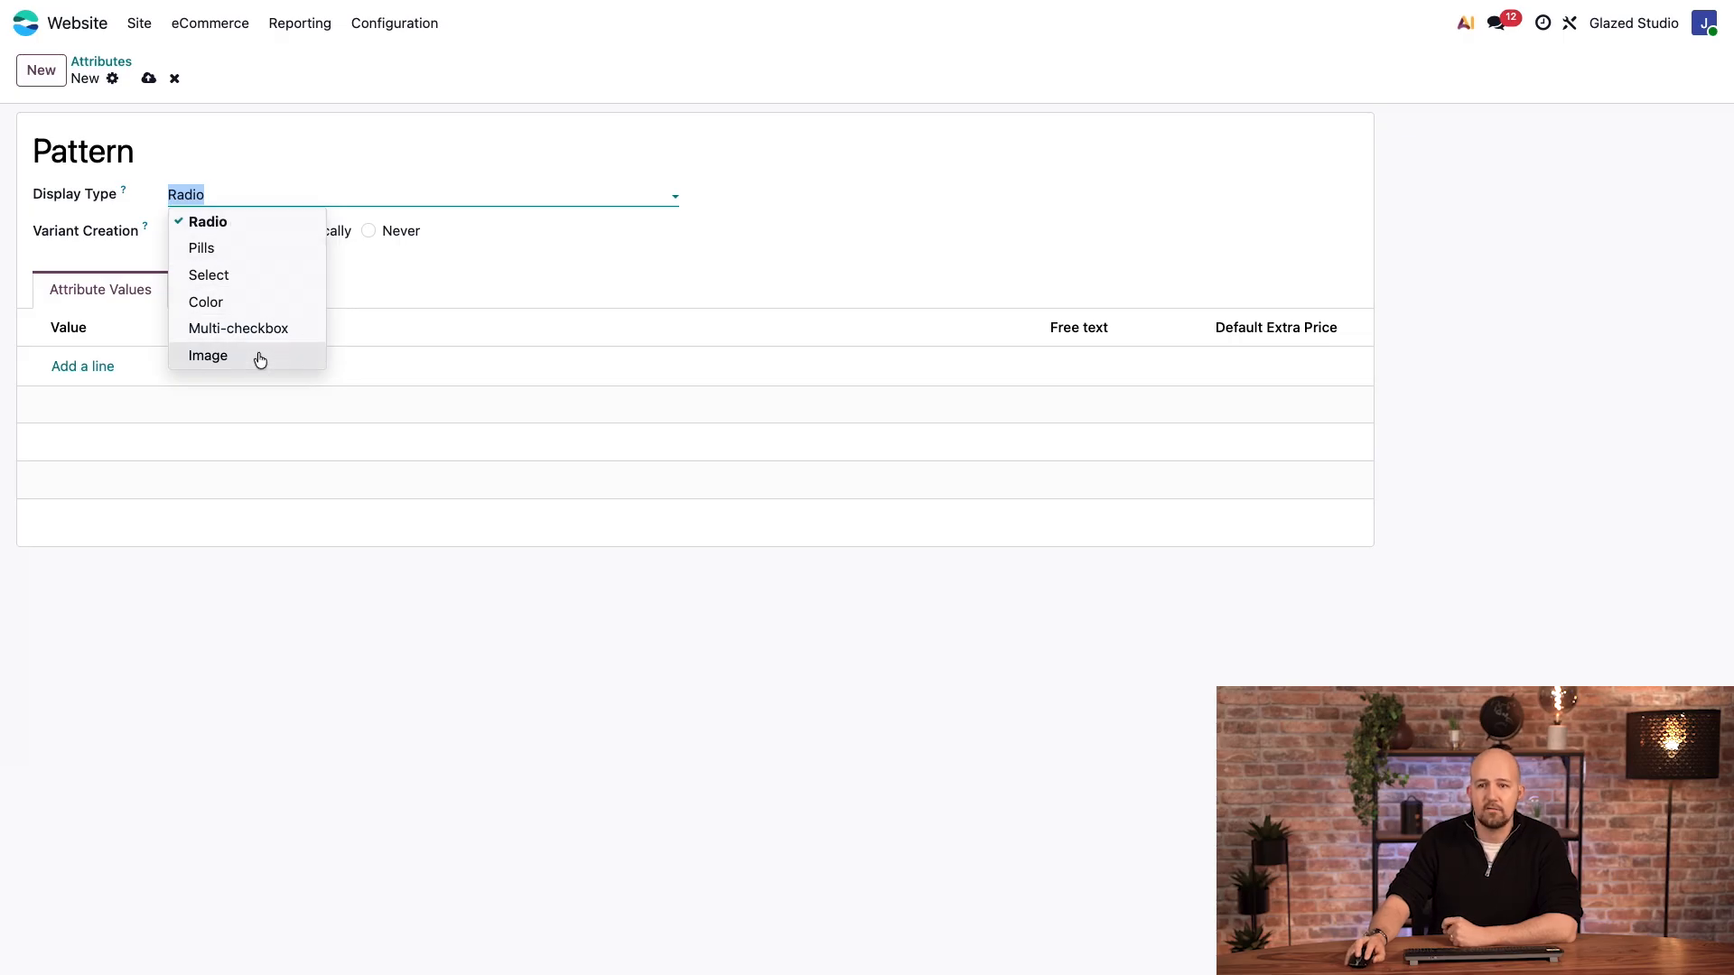
left_click(173, 81)
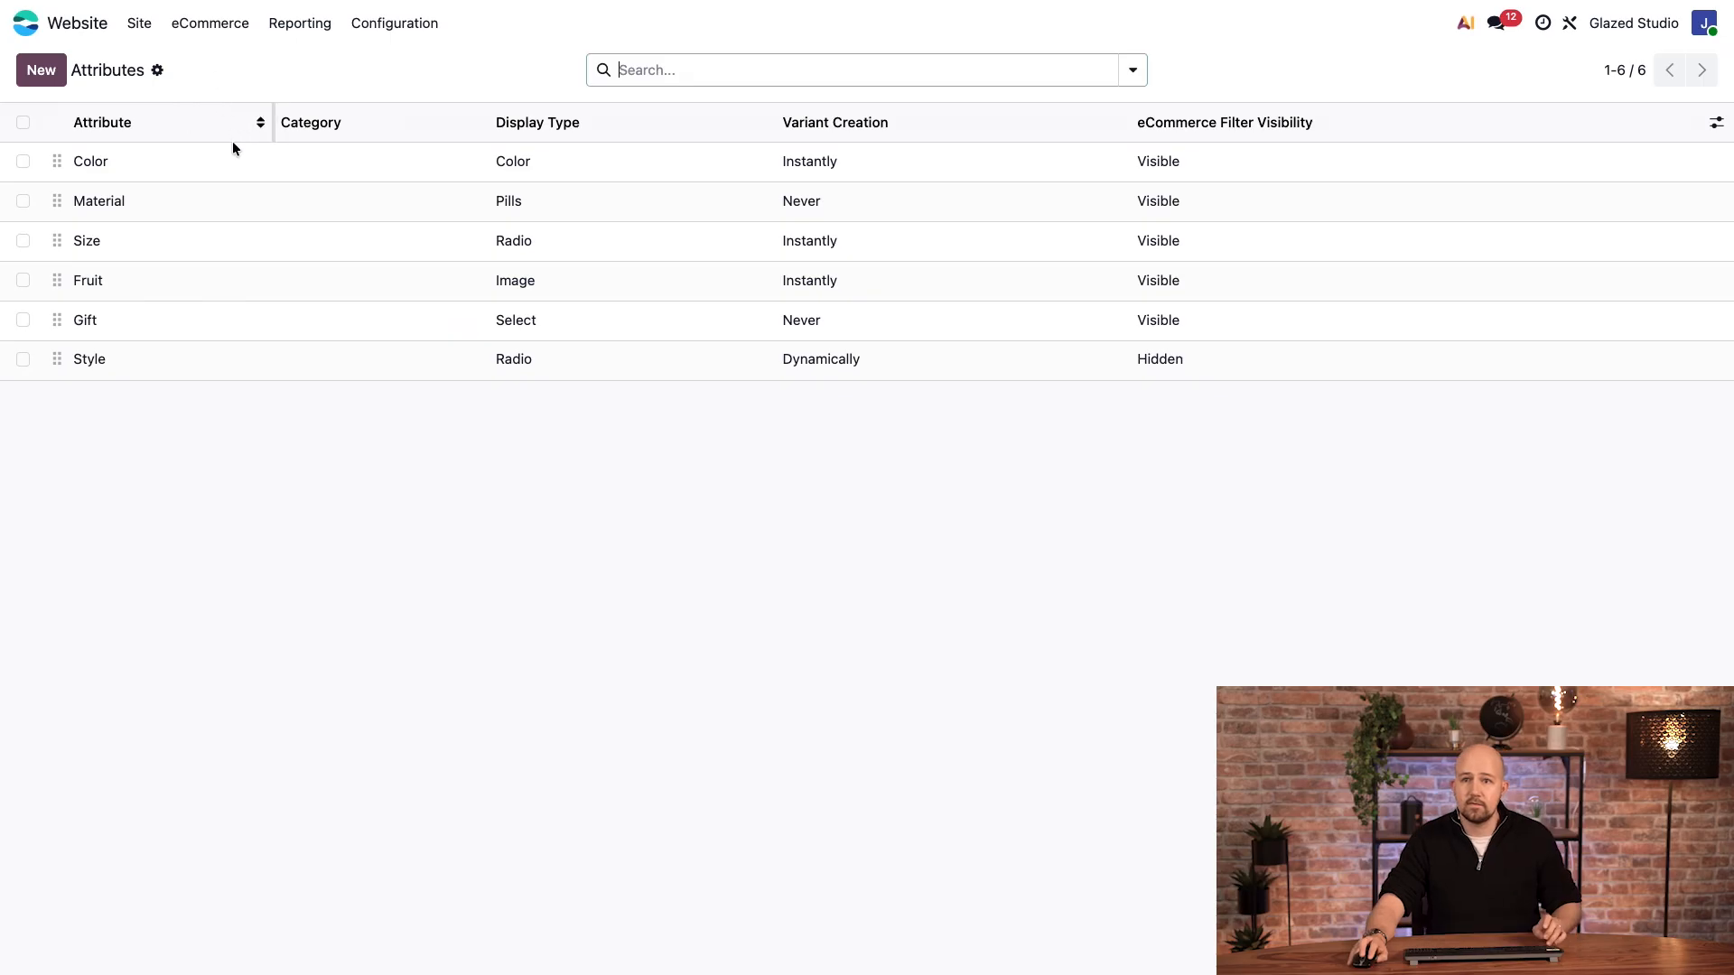
Open the Color attribute, examine its values and compare its display type with the Color filter on the shop page
key("ctrl+Tab")
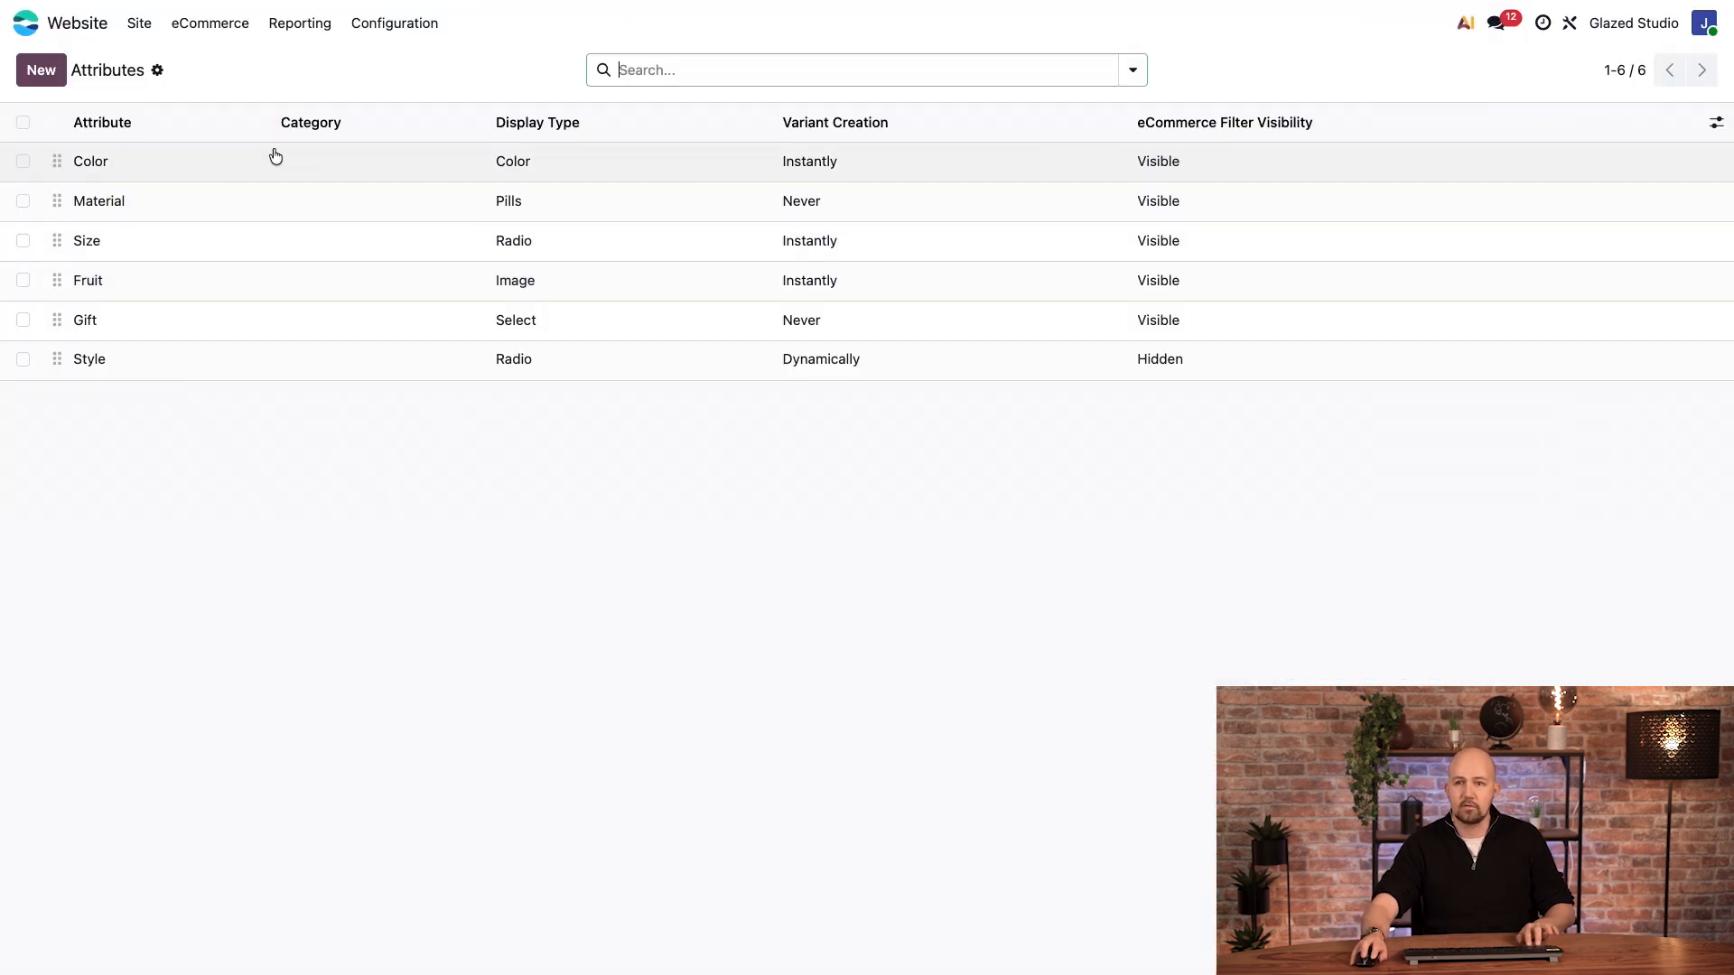
left_click(275, 160)
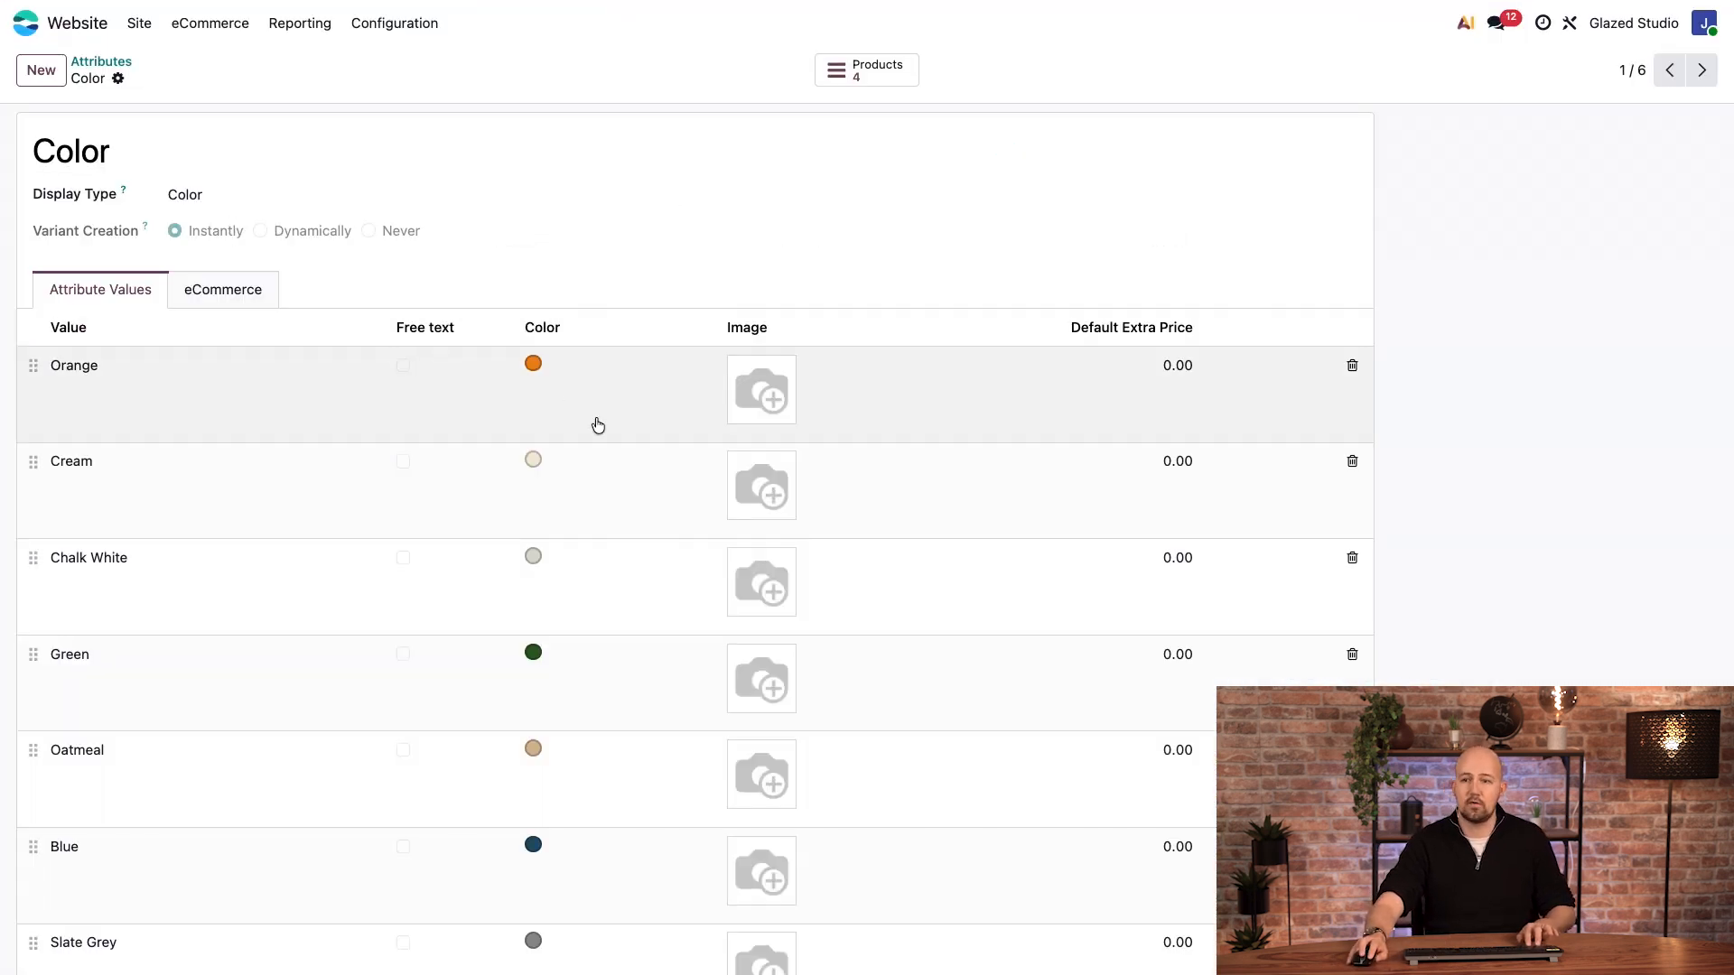
scroll(591, 433, "down", 3)
scroll(533, 741, "up", 3)
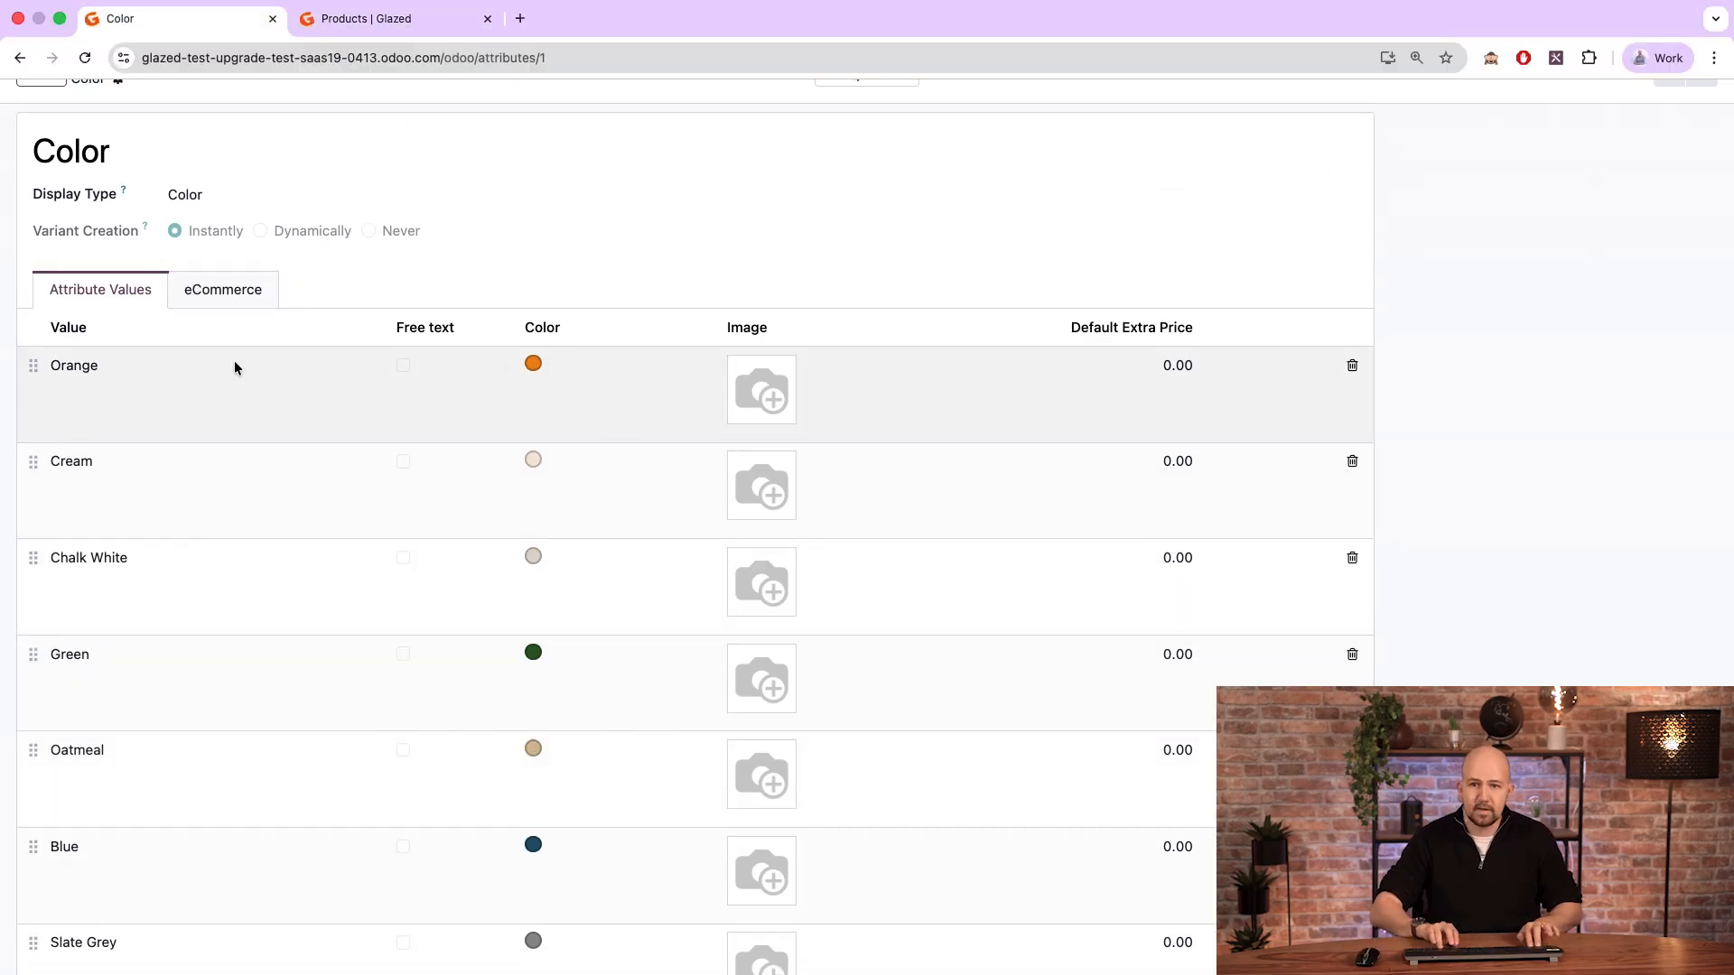
key("ctrl+Tab")
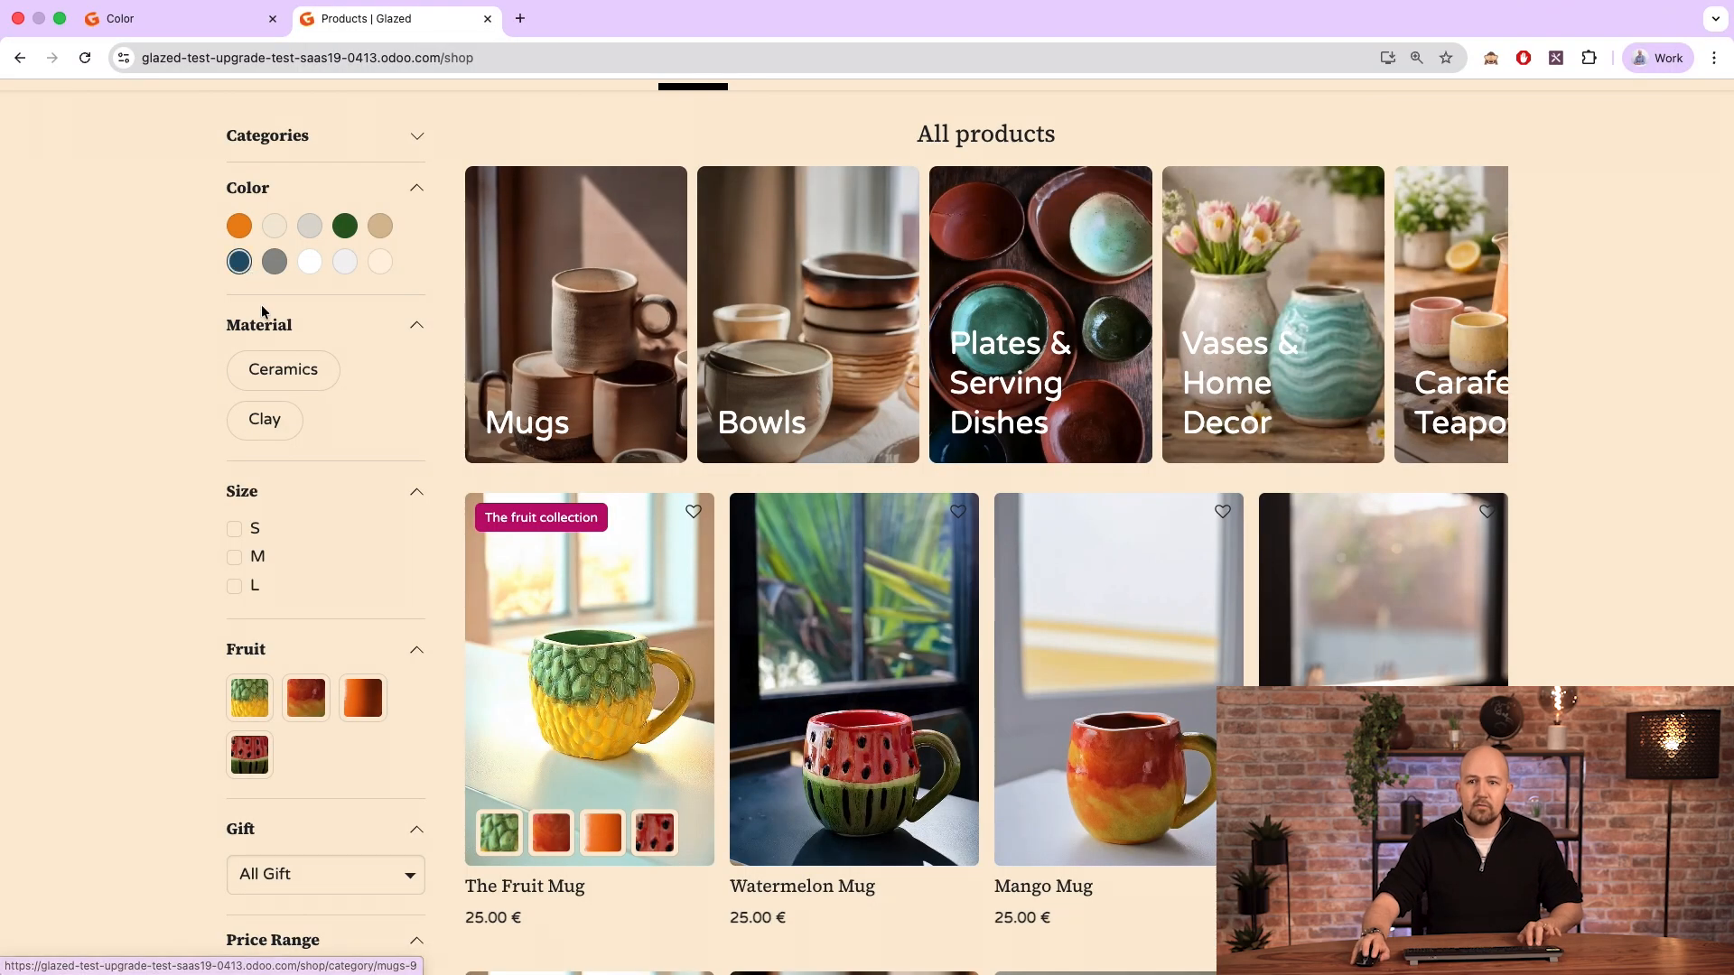
key("ctrl+Tab")
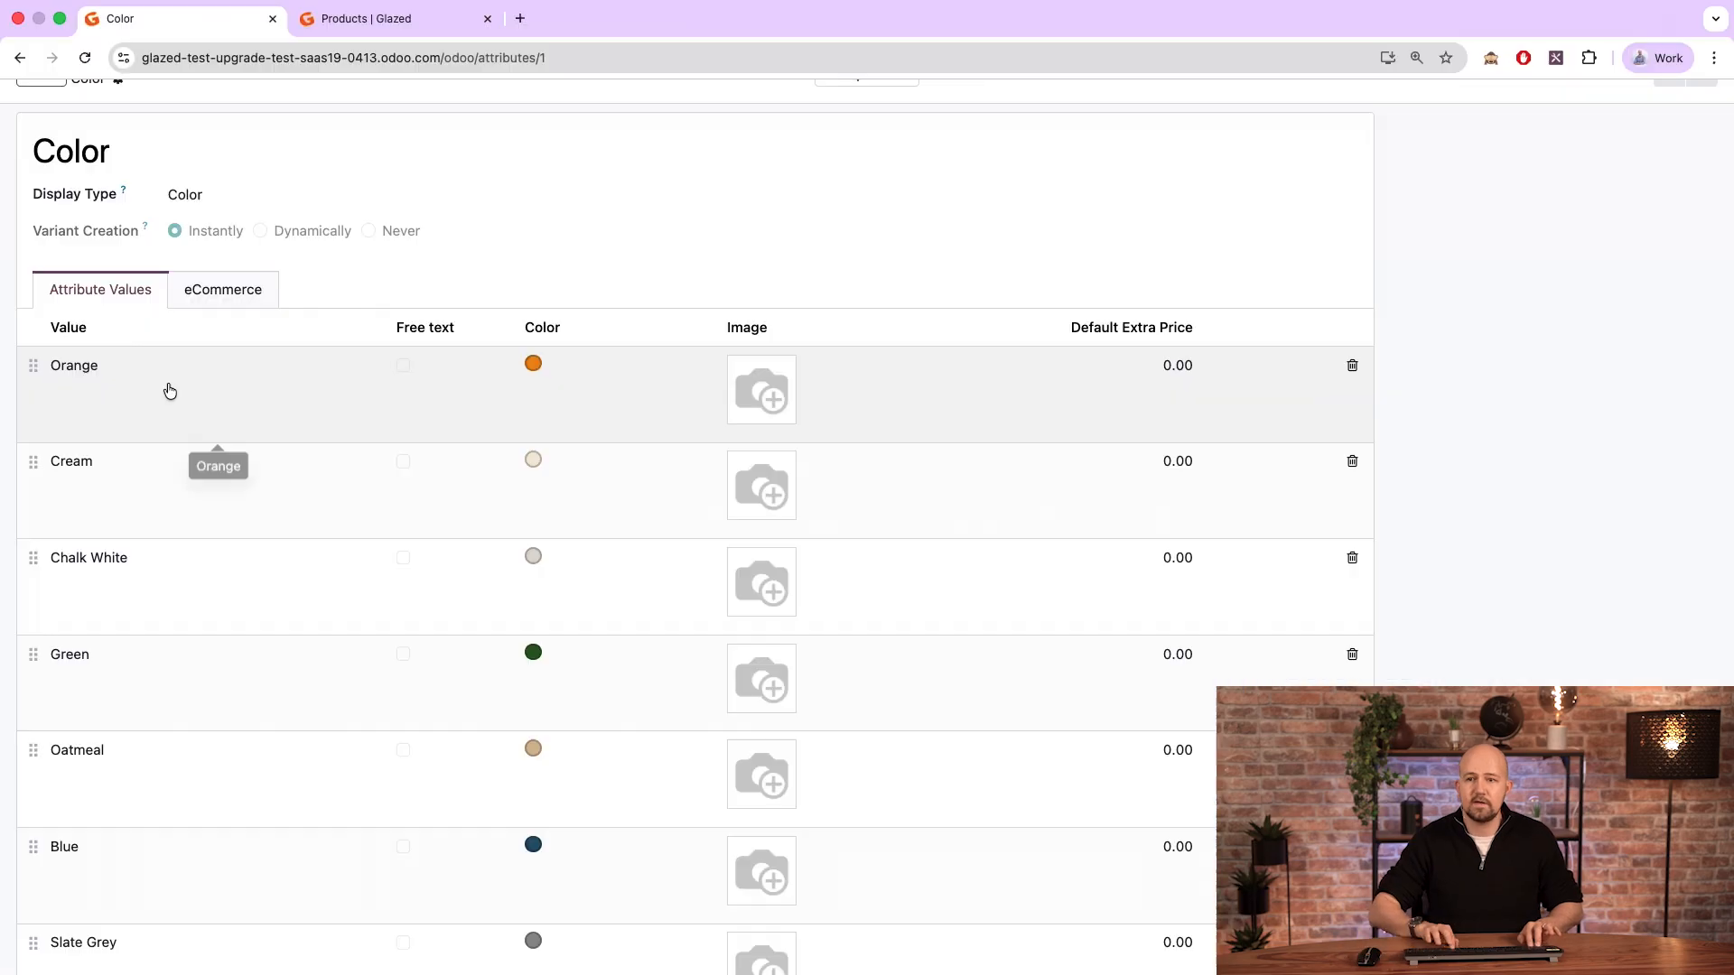
Go to the Material attribute and compare its display type with the Material filter on the shop page
key("alt+n")
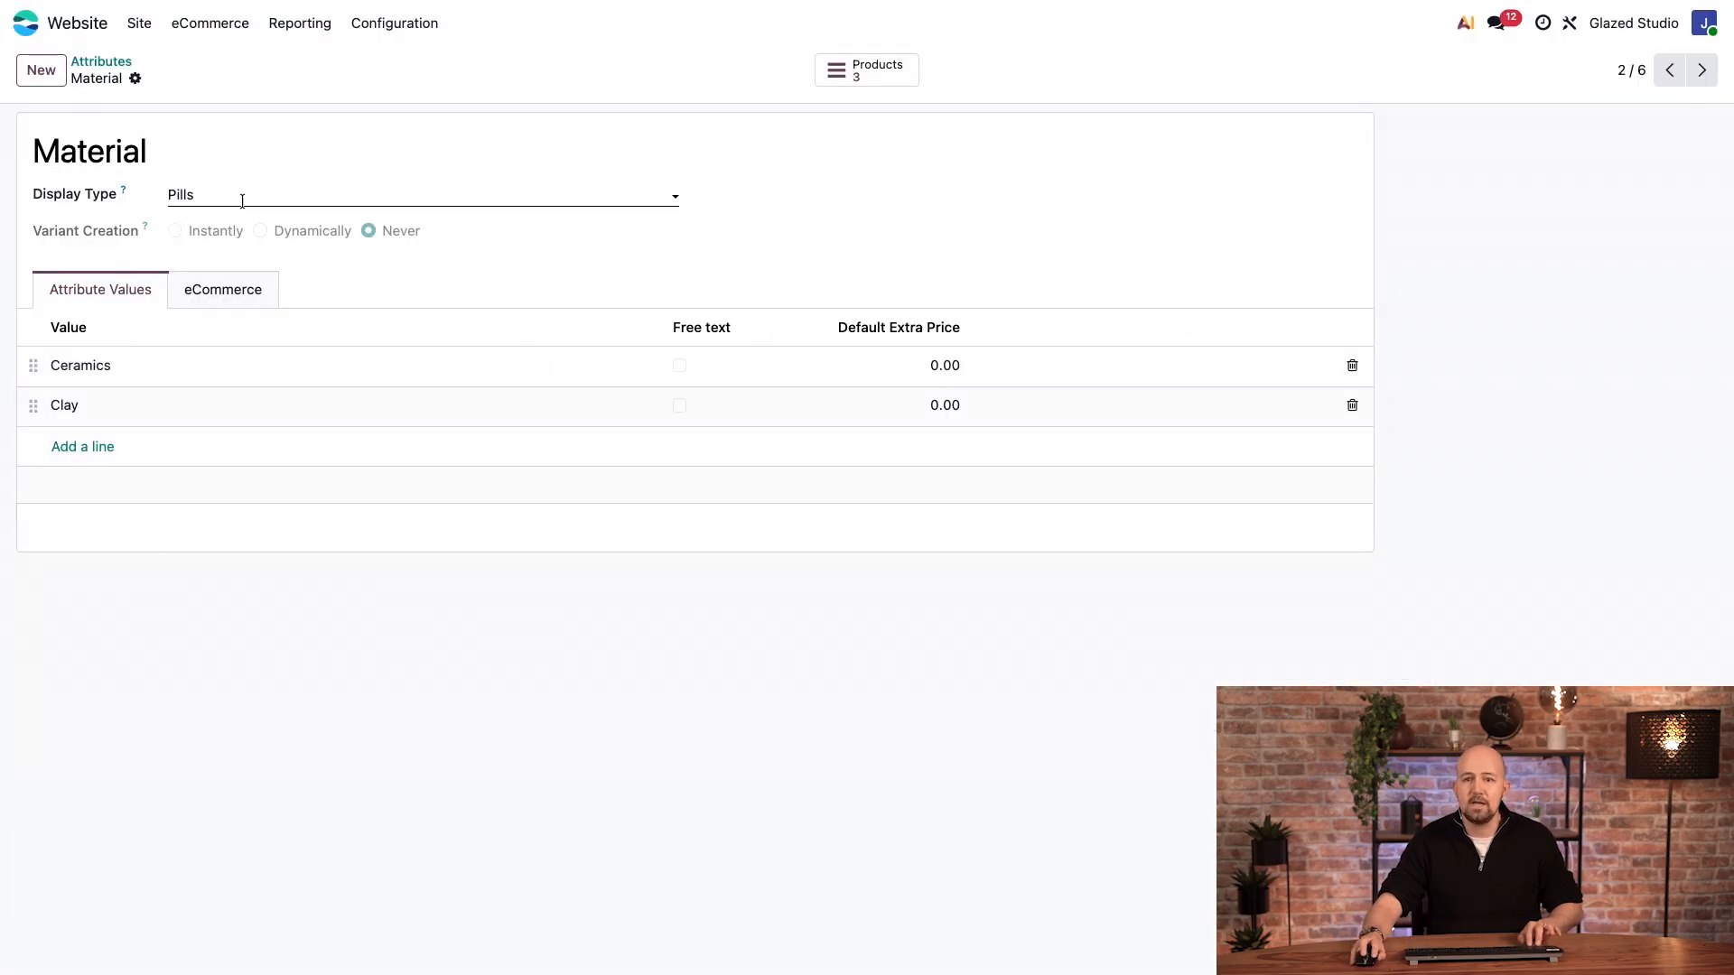
key("ctrl+Tab")
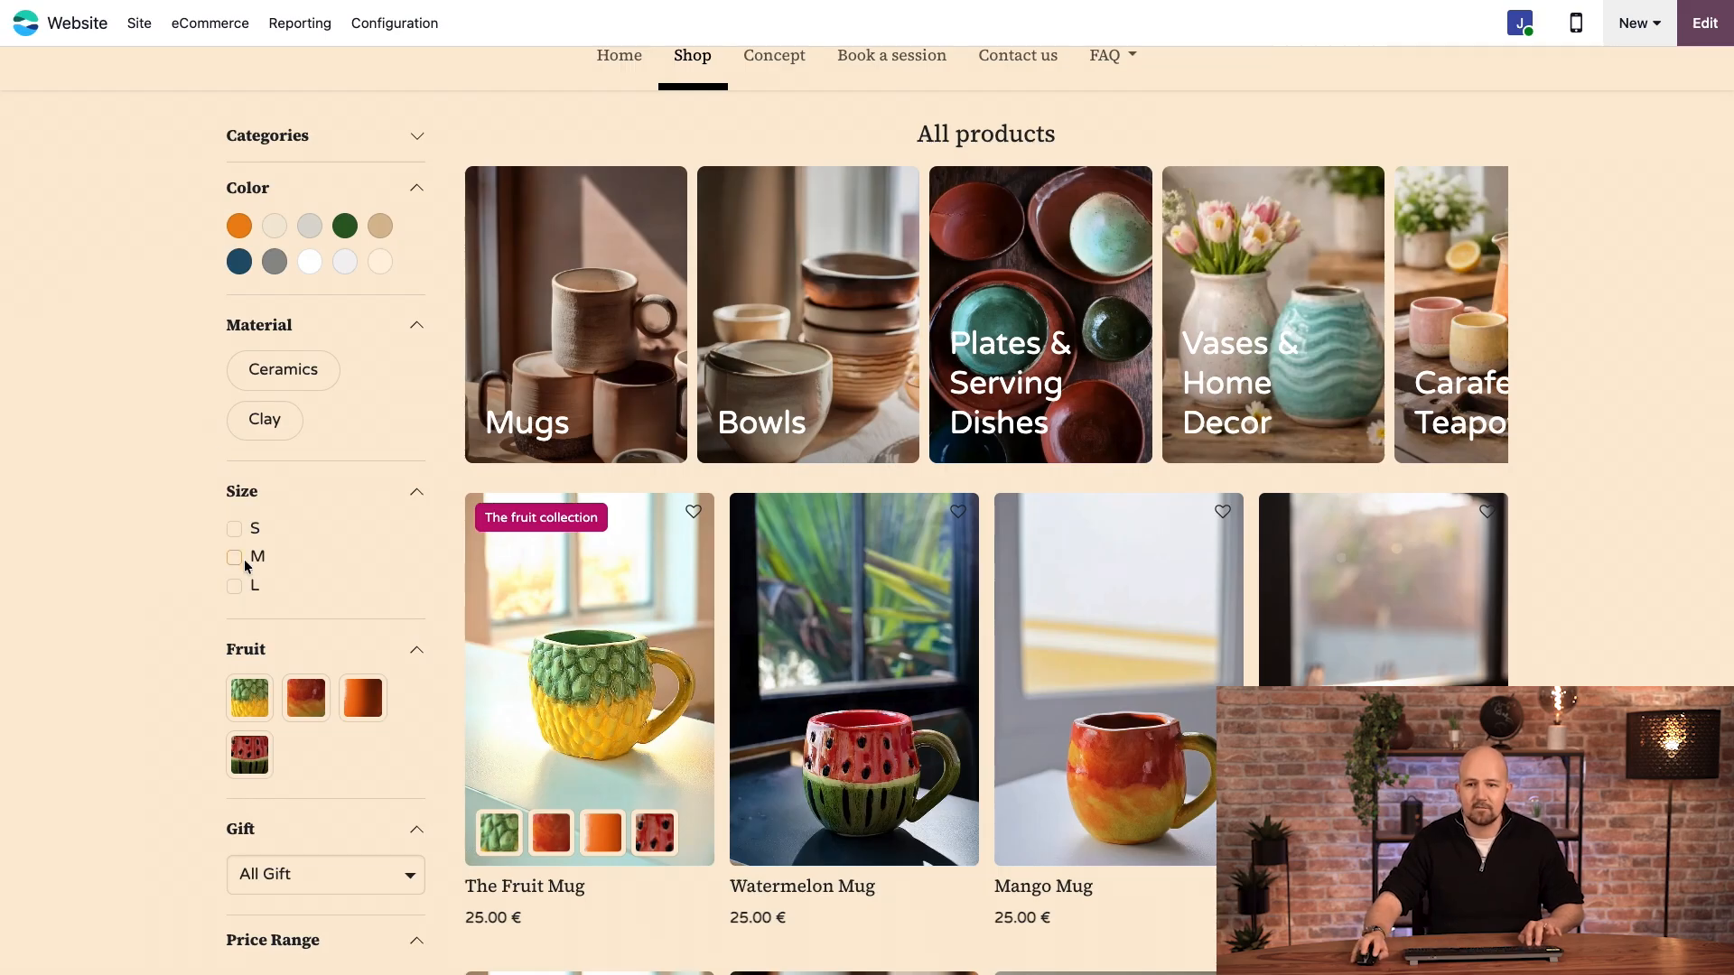
key("ctrl+shift+Tab")
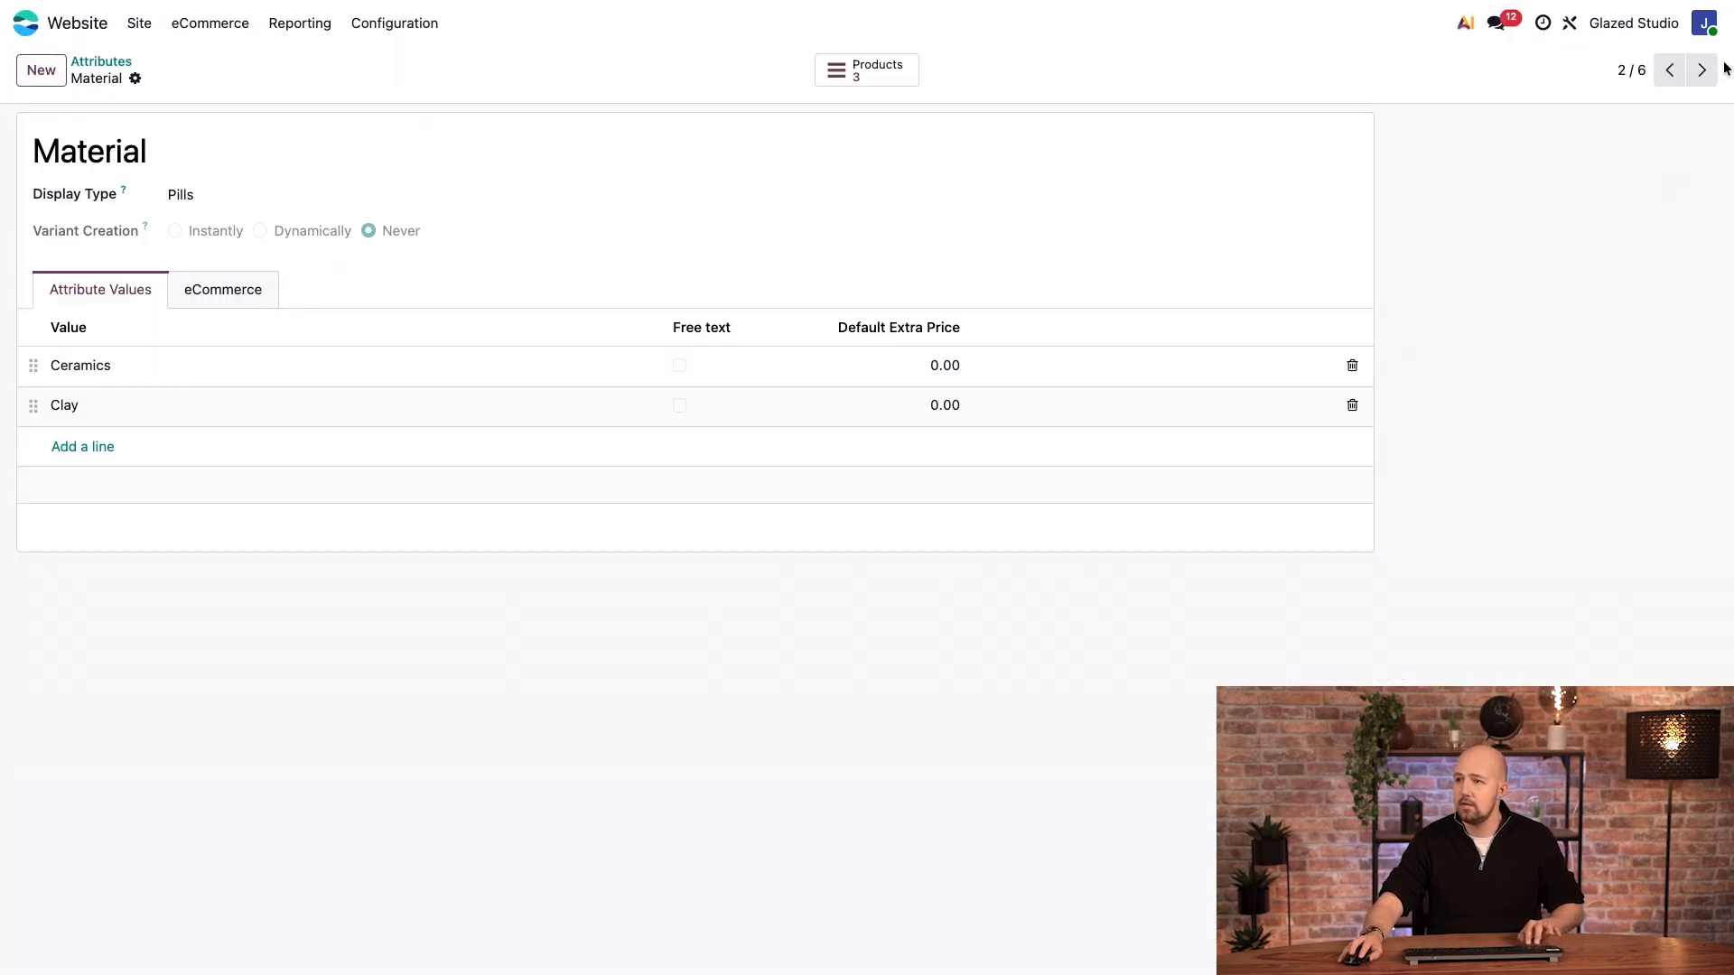
Go to the Size attribute and compare its display type with the Size filter on the shop page
left_click(1701, 69)
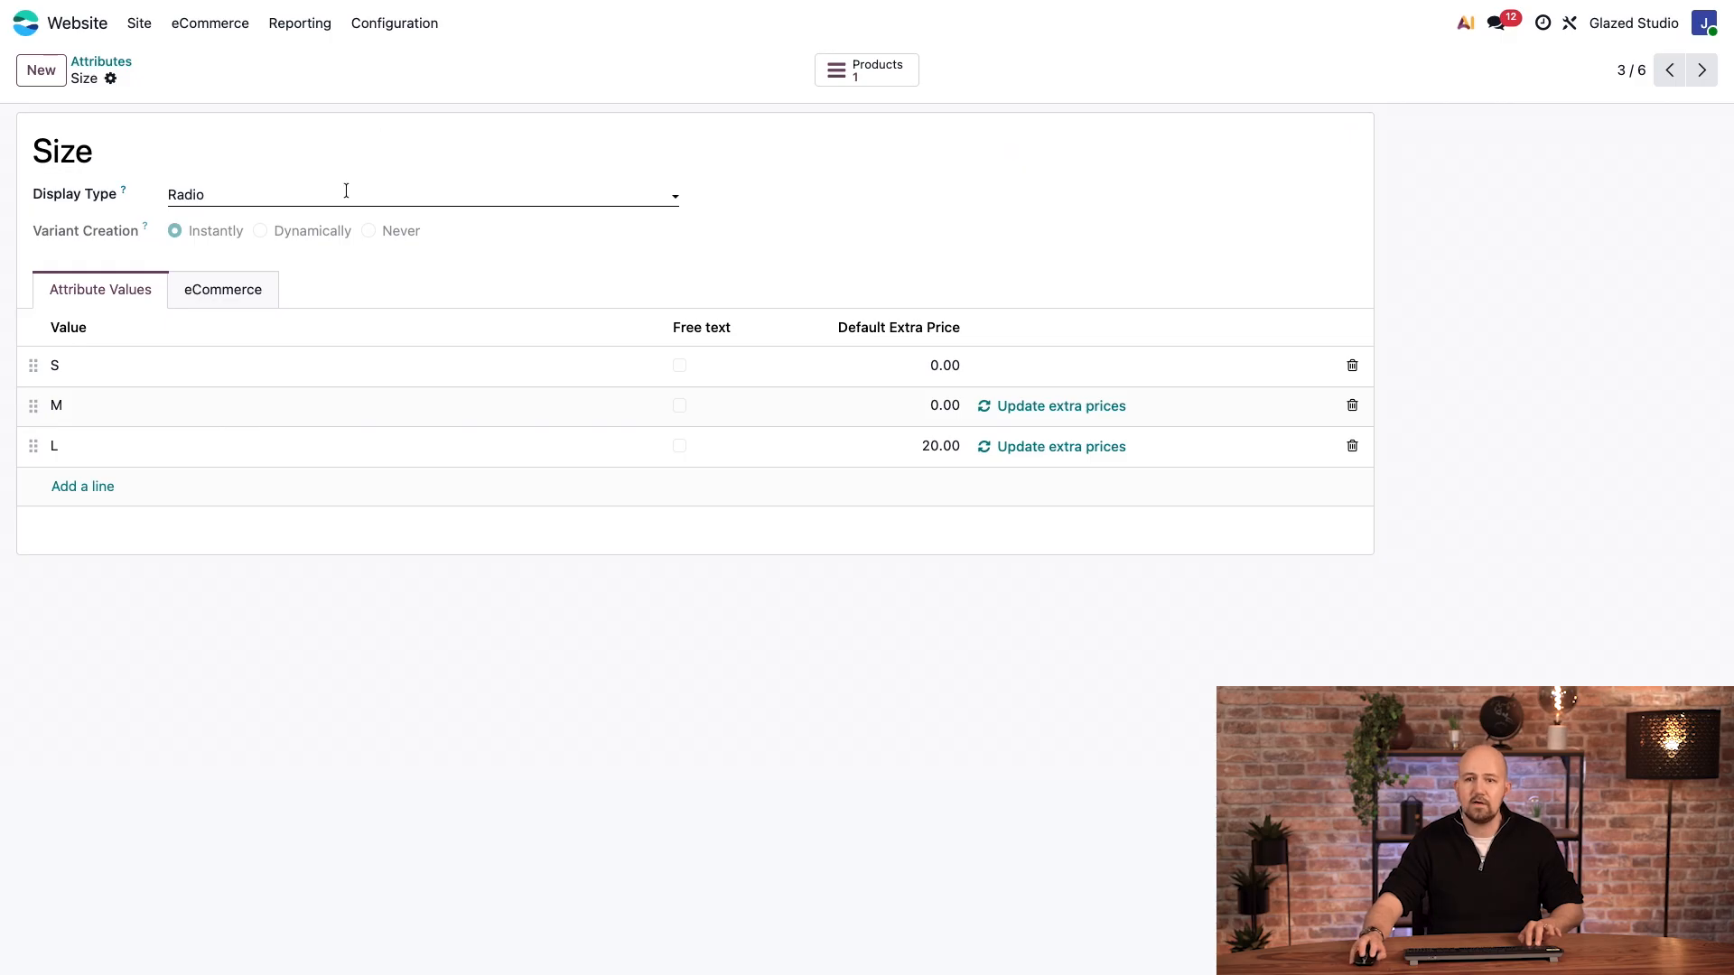
key("ctrl+Tab")
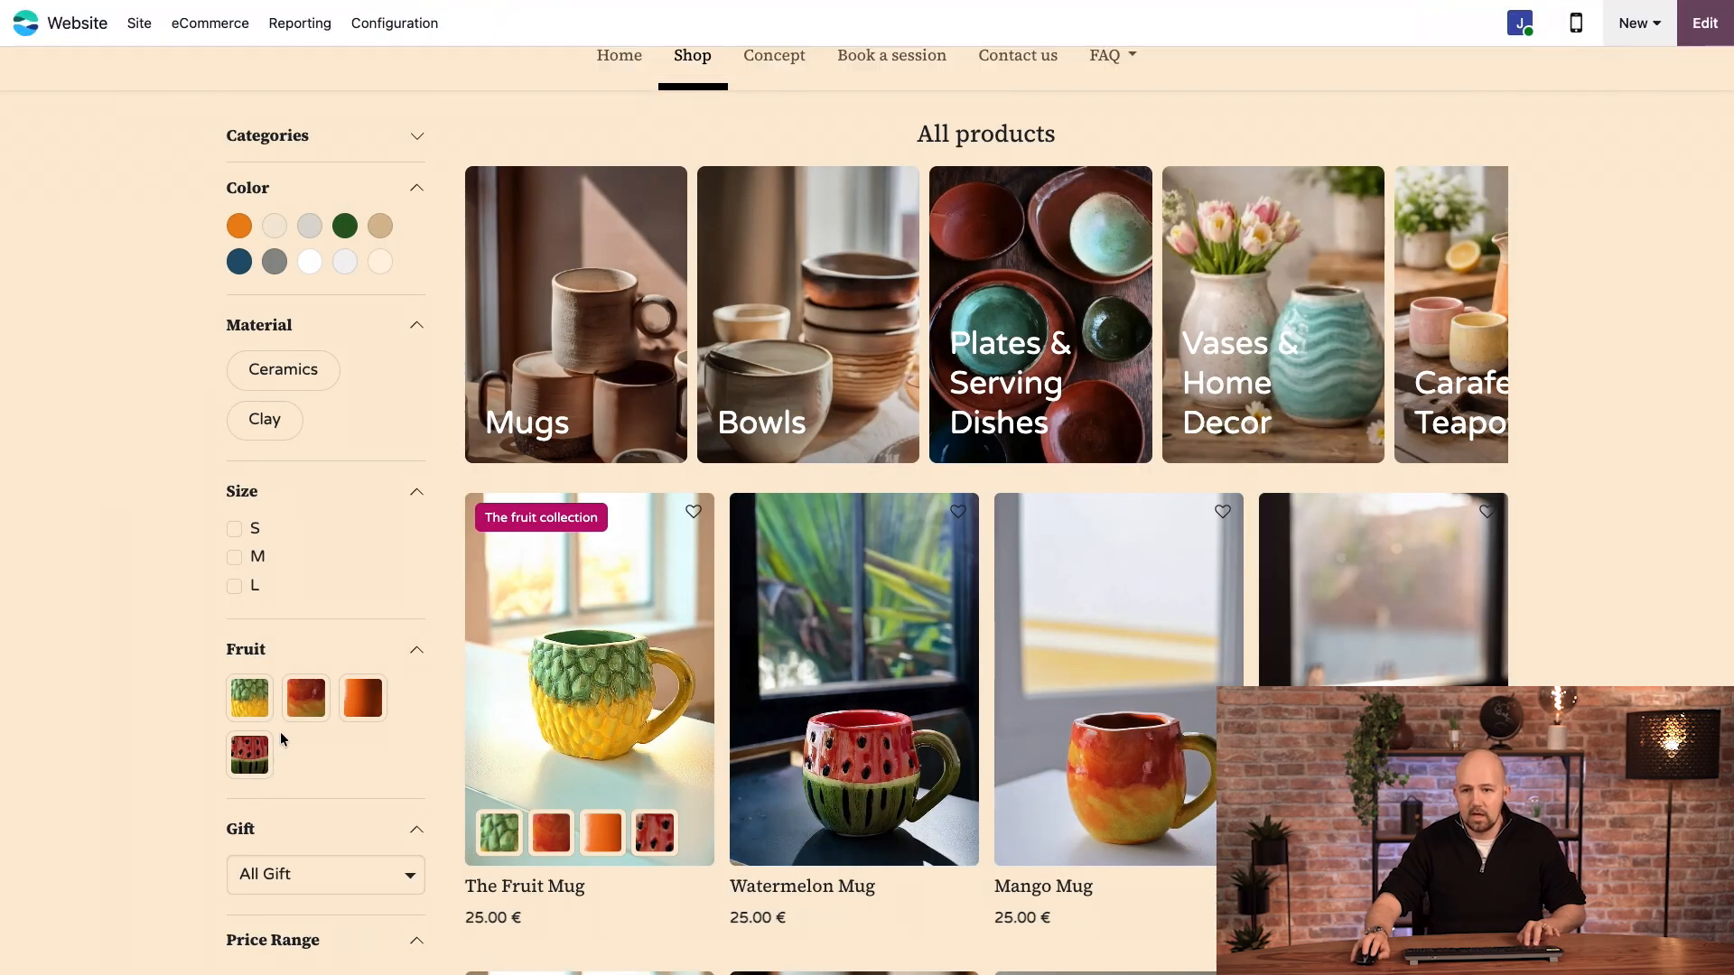
key("ctrl+shift+Tab")
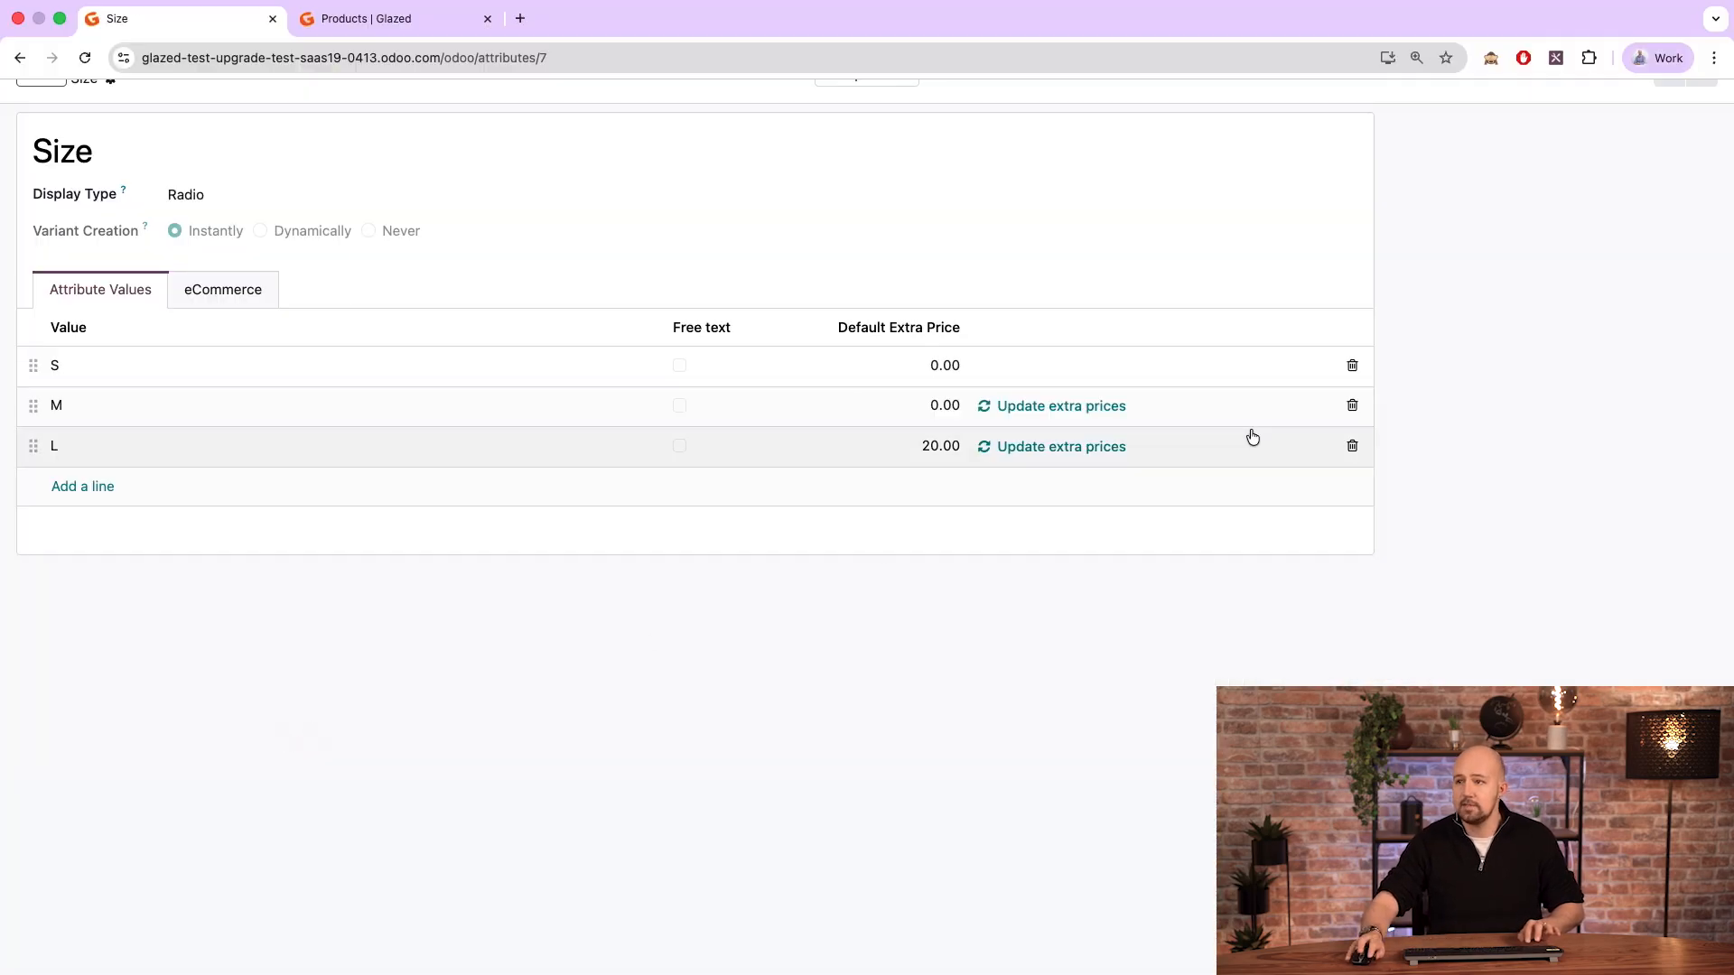
Compare the Fruit attribute's image display with the shop's Fruit filter and open the Gift attribute
left_click(1700, 70)
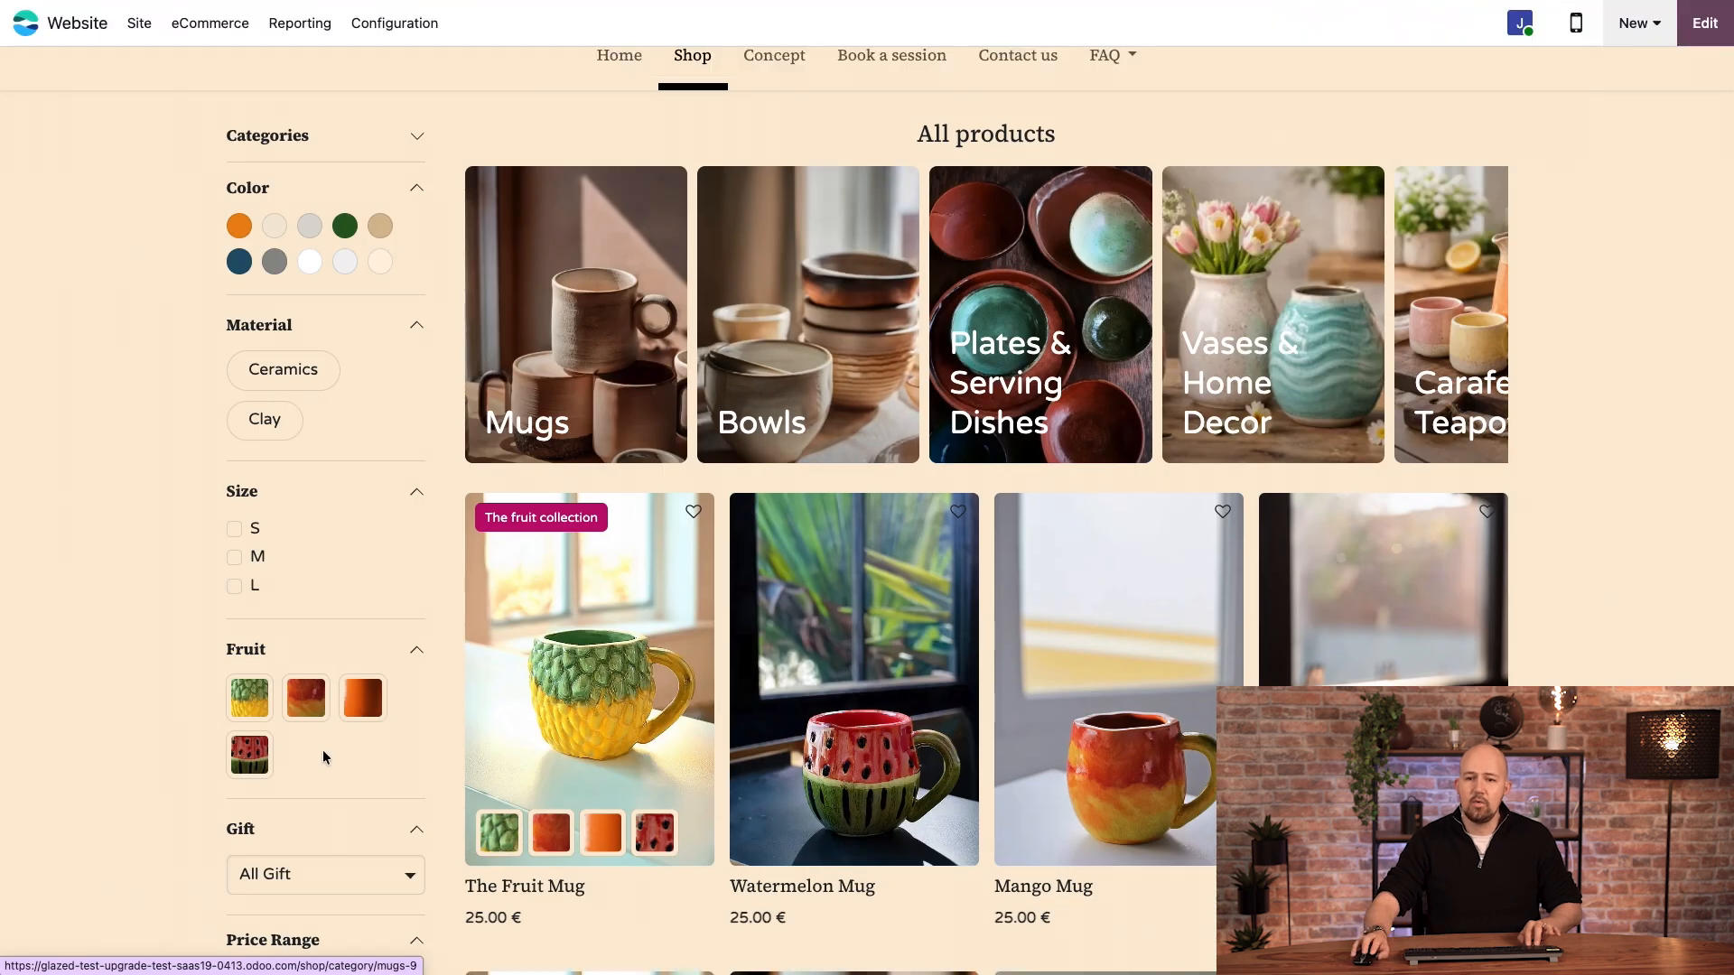
scroll(298, 777, "down", 1)
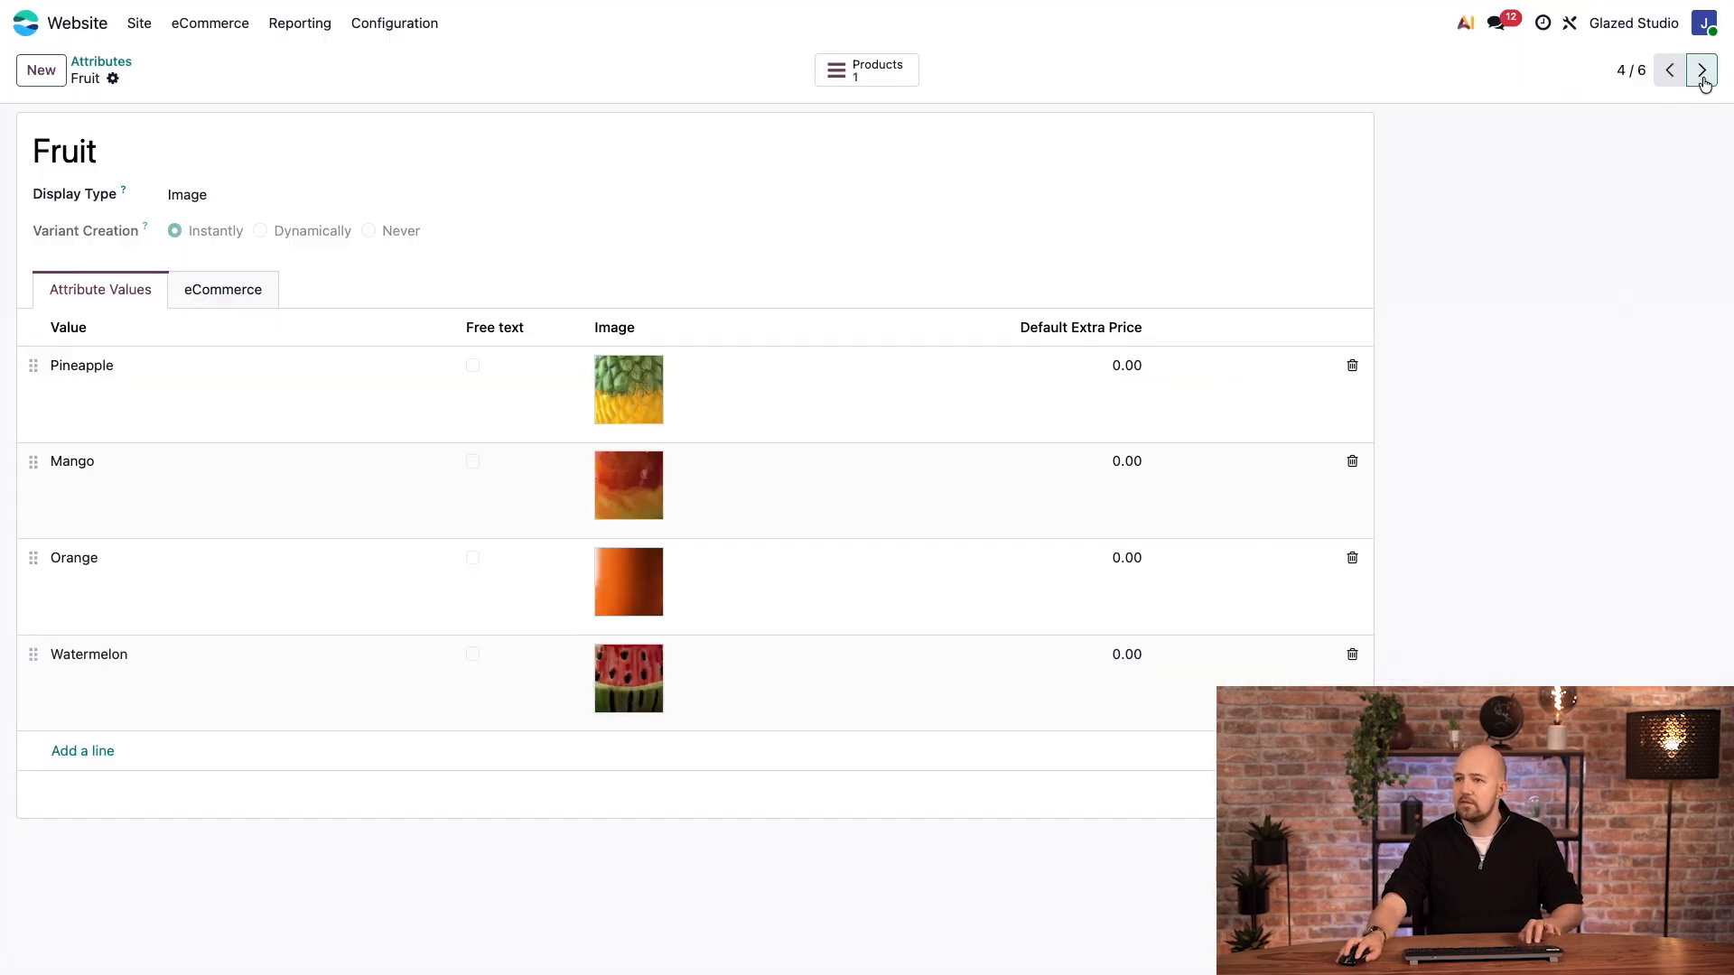
left_click(1702, 69)
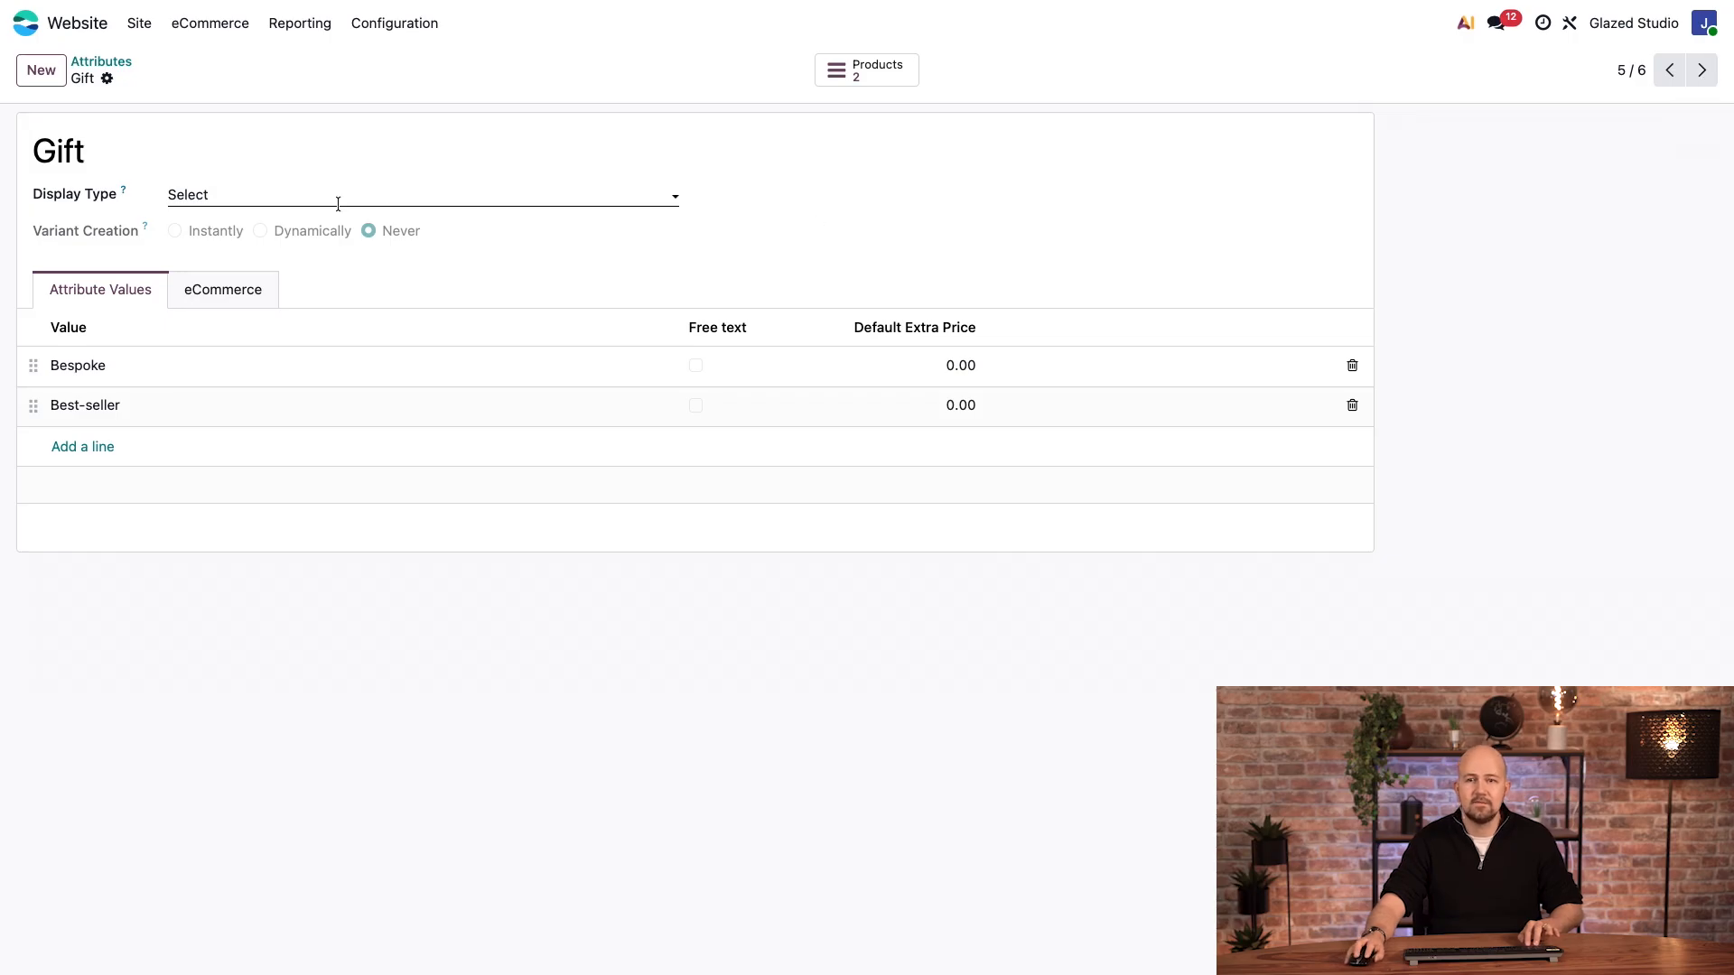